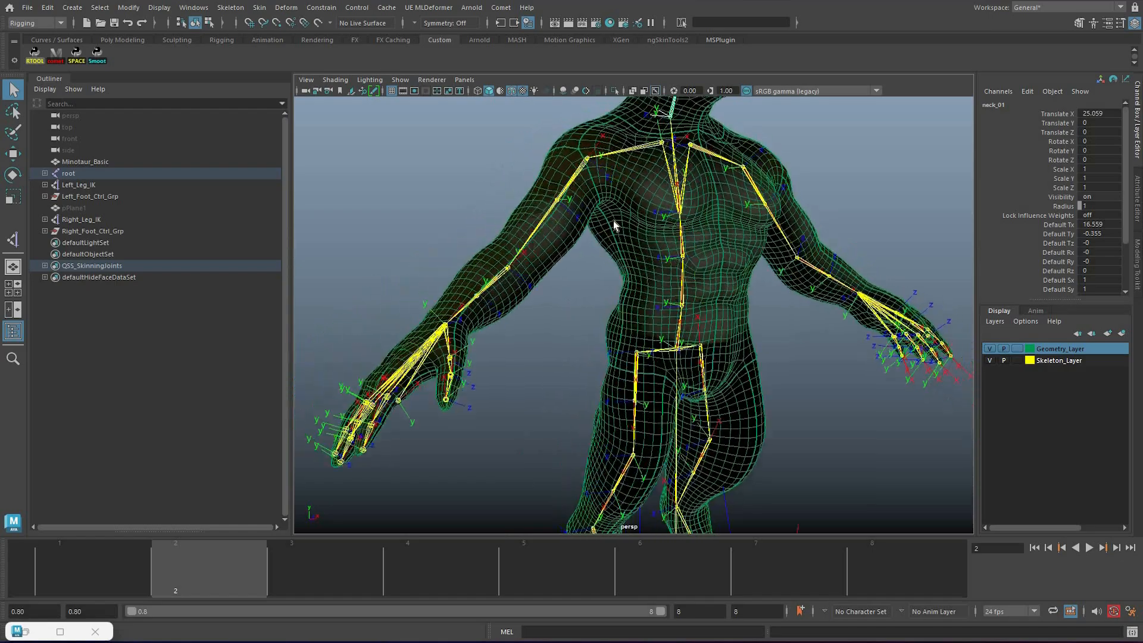
# Hide the Geometry_Layer so that only the minotaur's skeleton is displayed
pyautogui.press('Up')
pyautogui.scroll(5, 702, 316)
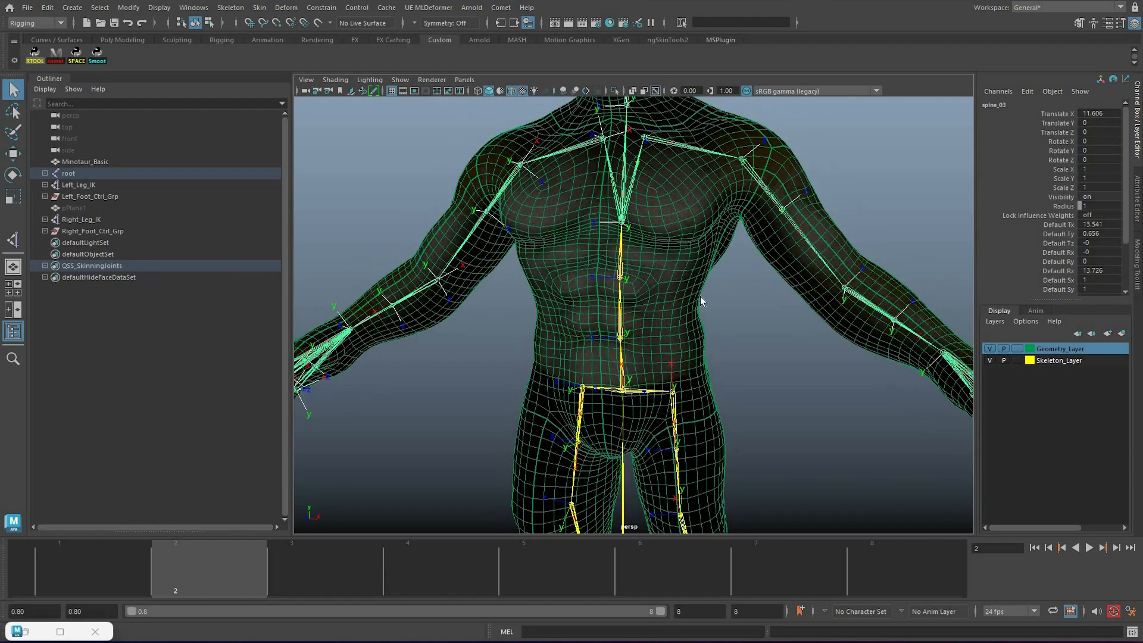
pyautogui.click(706, 291)
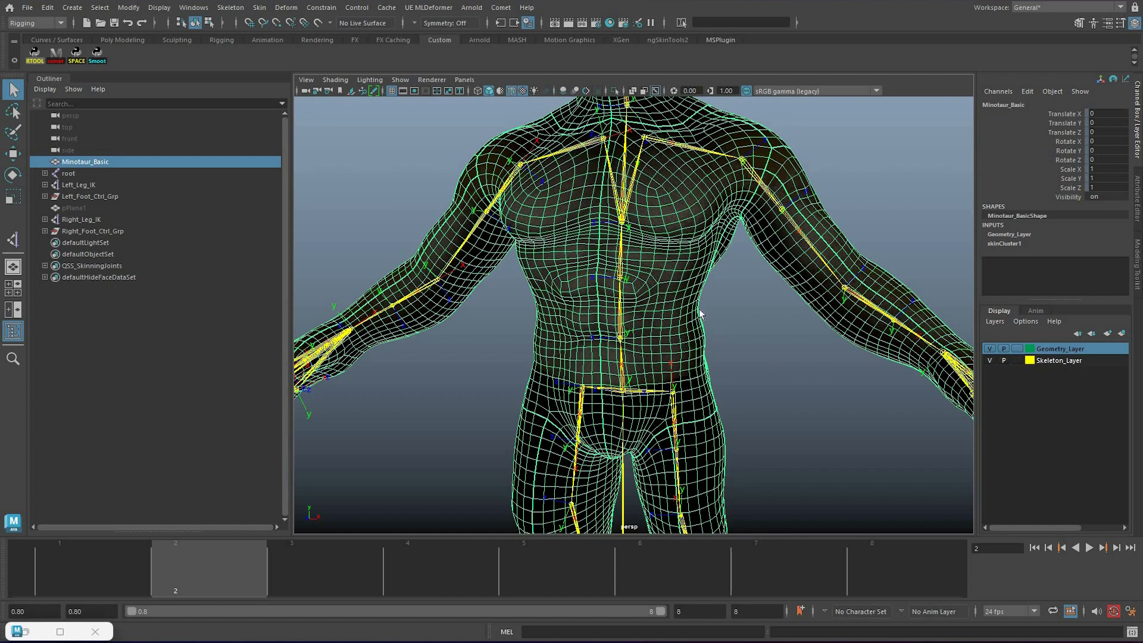
pyautogui.click(990, 349)
pyautogui.click(800, 369)
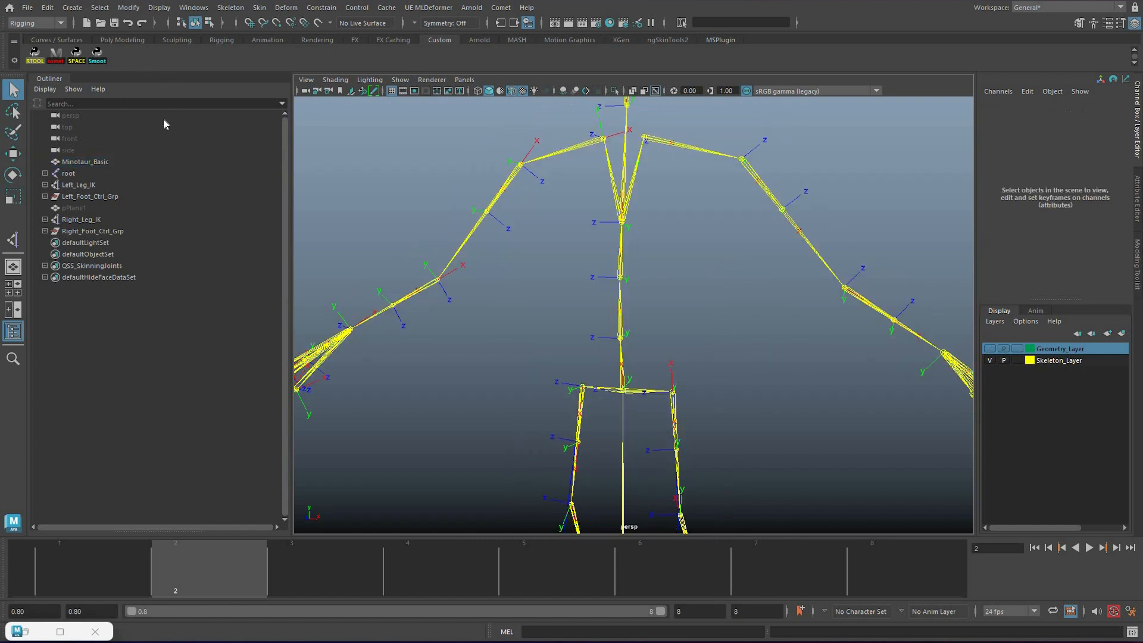
# Draw a cubic EP curve snapped to the spine joints from the upper chest joint down to the pelvis
pyautogui.scroll(3, 702, 315)
pyautogui.keyDown('alt'); pyautogui.moveTo(702, 316); pyautogui.dragTo(705, 327, button='middle'); pyautogui.keyUp('alt')
pyautogui.click(72, 7)
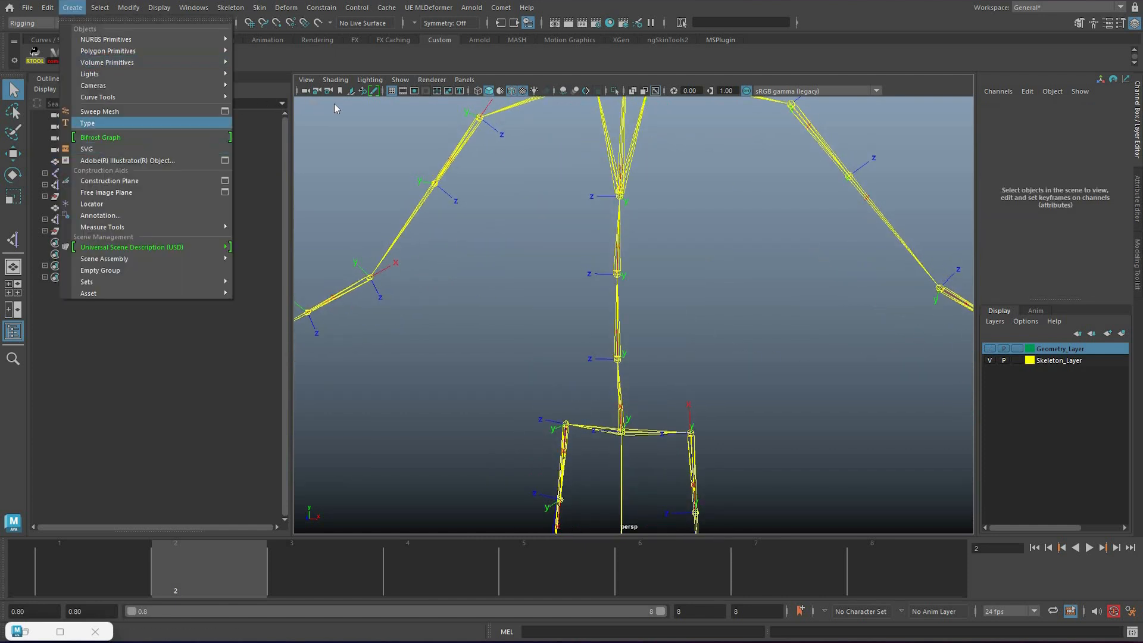
pyautogui.moveTo(149, 96)
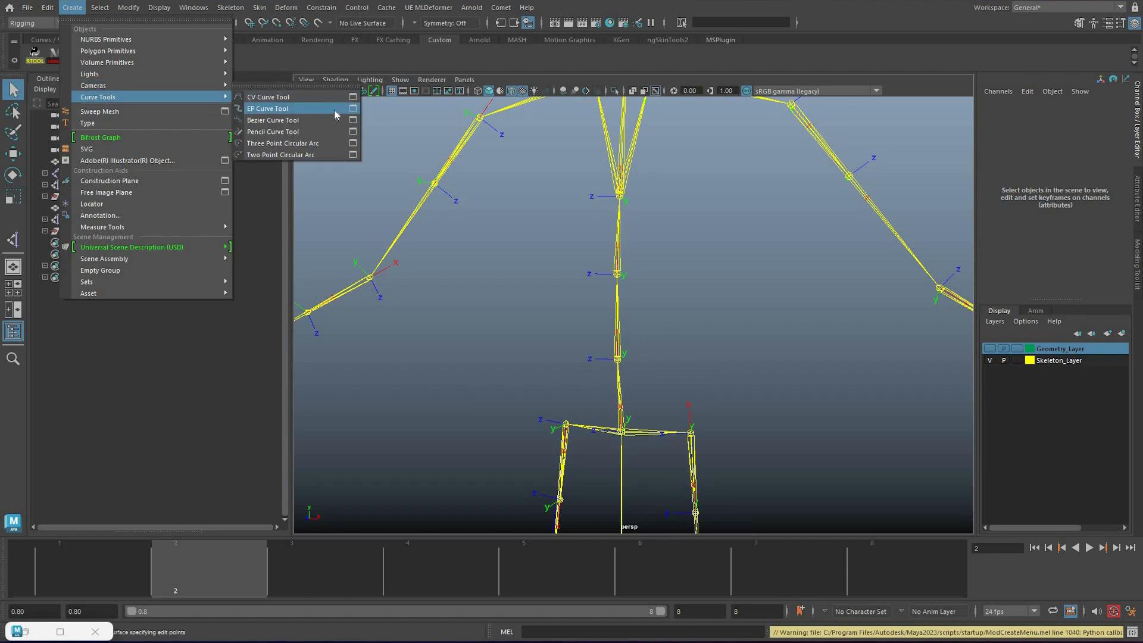
pyautogui.click(353, 108)
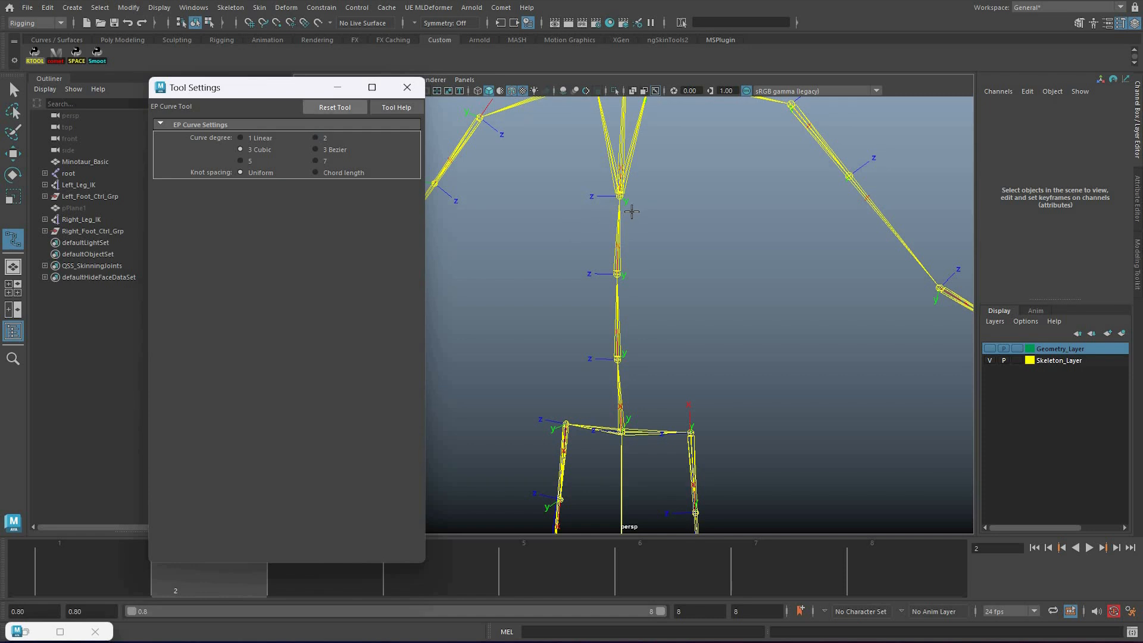
pyautogui.click(619, 198)
pyautogui.press('v')
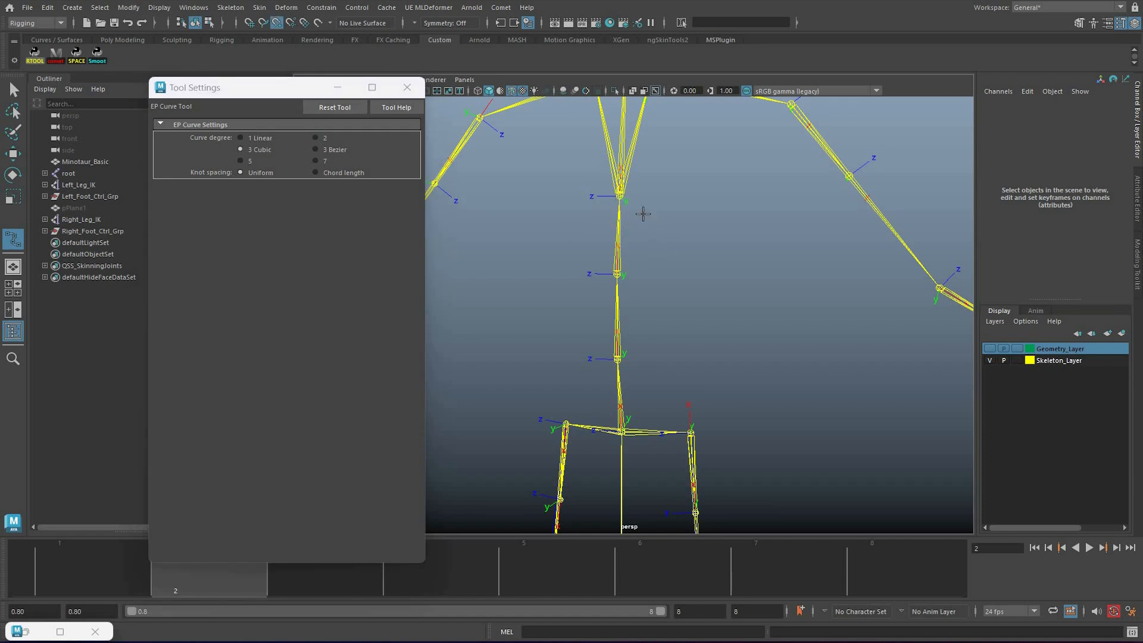
pyautogui.press('Return')
pyautogui.keyDown('alt'); pyautogui.moveTo(695, 320); pyautogui.dragTo(670, 255); pyautogui.keyUp('alt')
pyautogui.press('v')
pyautogui.press('v')
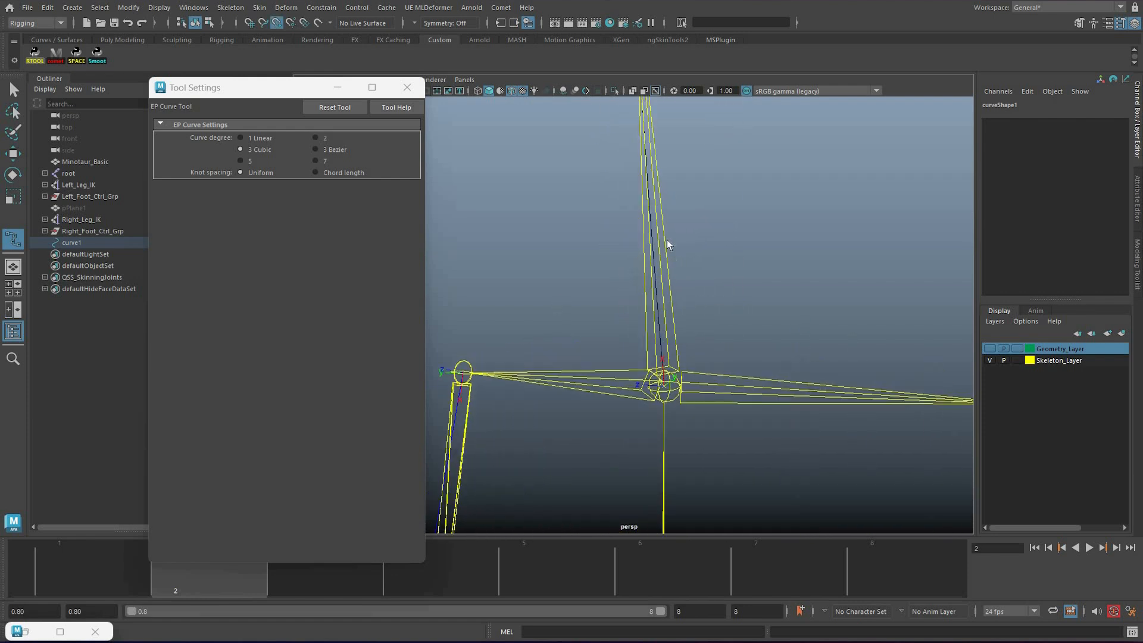
# Try to move the new curve sideways away from the spine joints
pyautogui.press('q')
pyautogui.keyDown('alt'); pyautogui.moveTo(697, 429); pyautogui.dragTo(666, 439); pyautogui.keyUp('alt')
pyautogui.press('w')
pyautogui.scroll(-5, 724, 494)
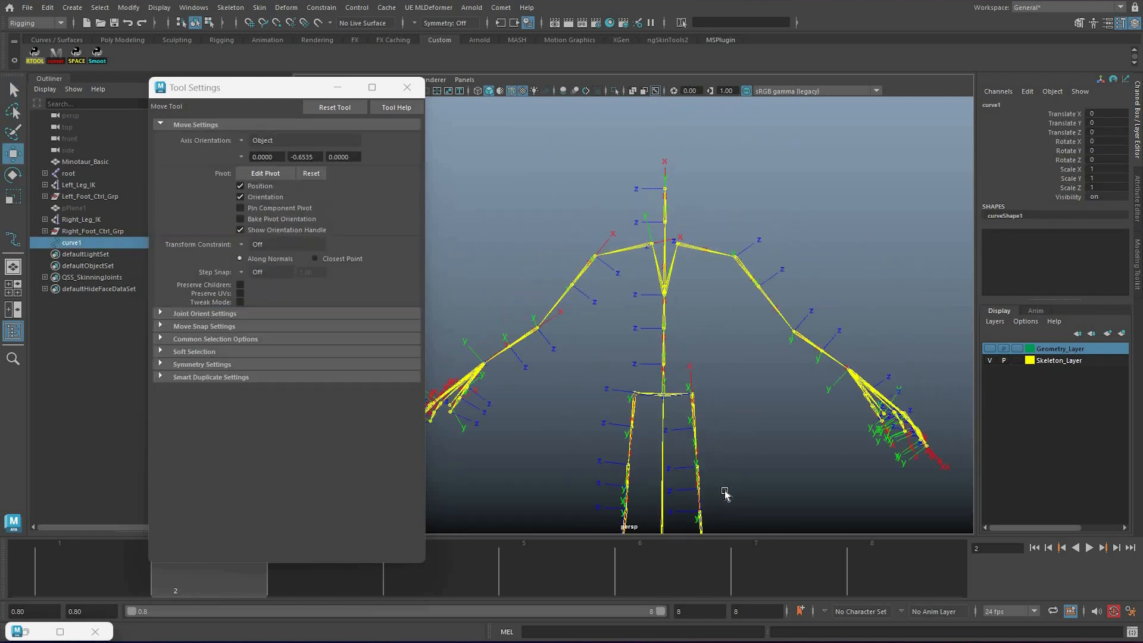
pyautogui.moveTo(571, 214); pyautogui.dragTo(554, 183, button='middle')
pyautogui.press('f')
pyautogui.hotkey('ctrl', 'z')
# Center the pivot of the spine curve
pyautogui.hotkey('alt', 'm')
pyautogui.press('Down')
pyautogui.press('Down')
pyautogui.press('Down')
pyautogui.press('Down')
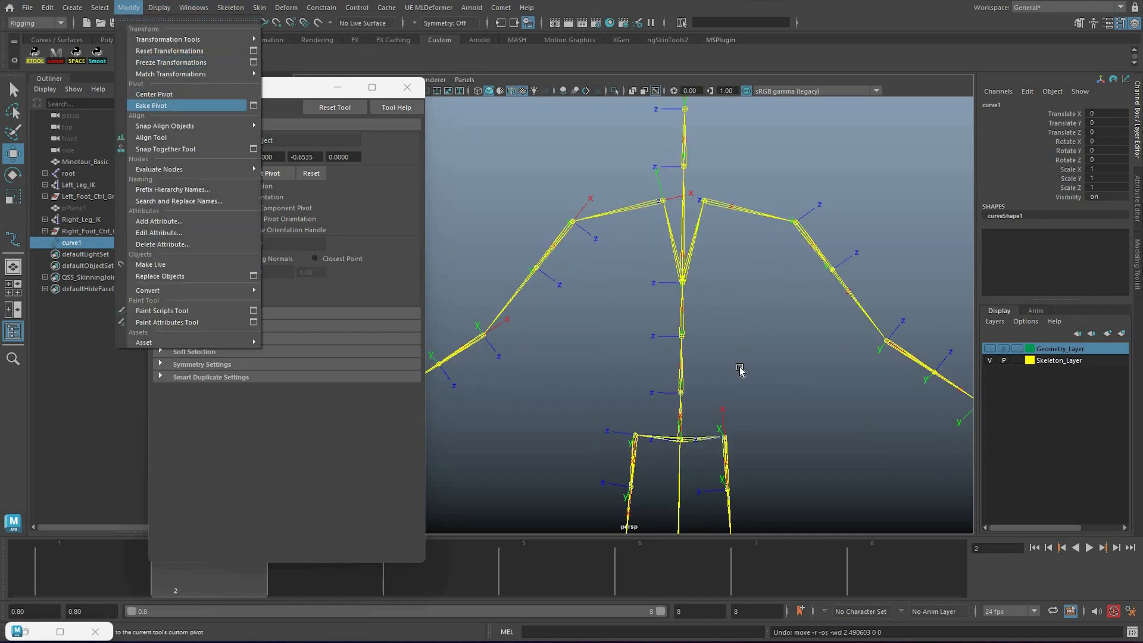
pyautogui.press('Return')
# Set the spine curve's Translate X to 2
pyautogui.moveTo(1094, 121); pyautogui.dragTo(1065, 105, button='middle')
pyautogui.click(1085, 125)
pyautogui.hotkey('shift', 'Tab')
pyautogui.write('2')
pyautogui.press('Return')
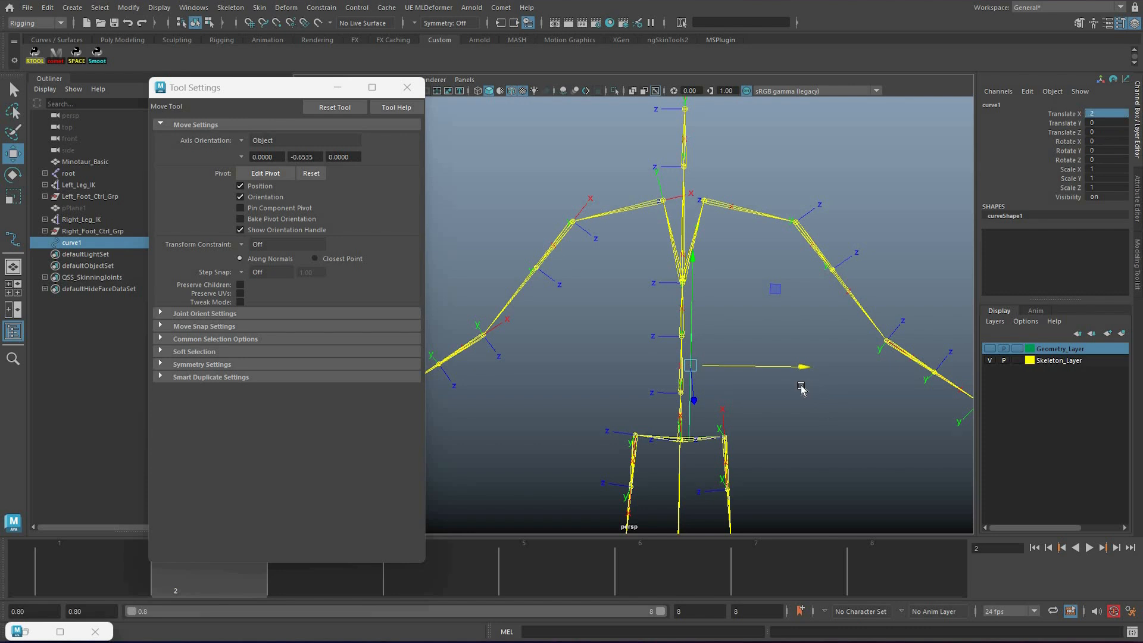
# Duplicate the spine curve and set the copy's Translate X to -2
pyautogui.scroll(3, 798, 385)
pyautogui.hotkey('ctrl', 'd')
pyautogui.moveTo(1118, 114); pyautogui.dragTo(1108, 114, button='middle')
pyautogui.write('-2')
pyautogui.press('Return')
pyautogui.hotkey('ctrl', 'shift', 't')
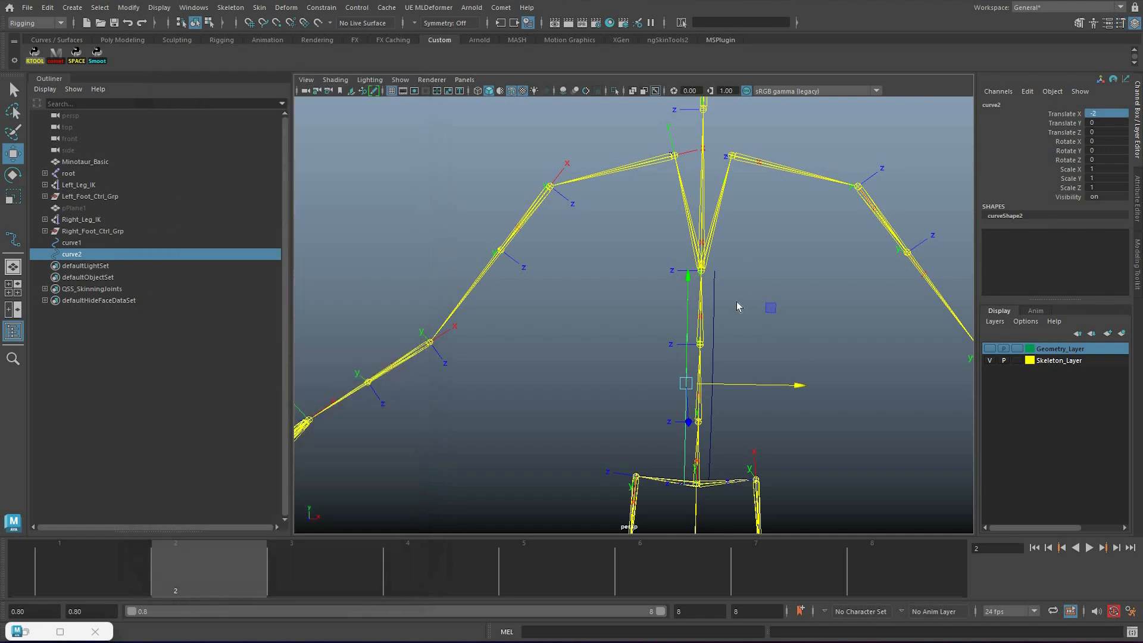
# Select both spine curves and switch to the Modeling menu set
pyautogui.press('q')
pyautogui.click(683, 275)
pyautogui.keyDown('alt'); pyautogui.moveTo(697, 352); pyautogui.dragTo(679, 309, button='middle'); pyautogui.keyUp('alt')
pyautogui.scroll(3, 656, 312)
pyautogui.scroll(-3, 661, 312)
pyautogui.scroll(-1, 662, 311)
pyautogui.keyDown('alt'); pyautogui.moveTo(662, 311); pyautogui.dragTo(654, 313); pyautogui.keyUp('alt')
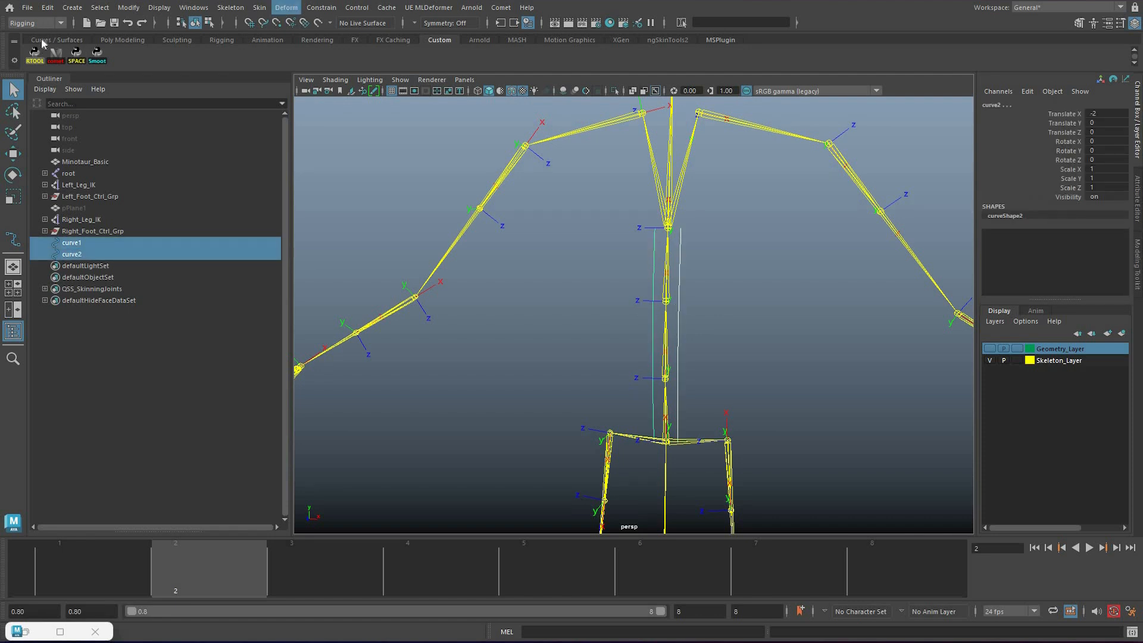
pyautogui.press('F2')
# Loft the two curves into a NURBS surface with default settings: uniform, cubic, one section span
pyautogui.click(345, 8)
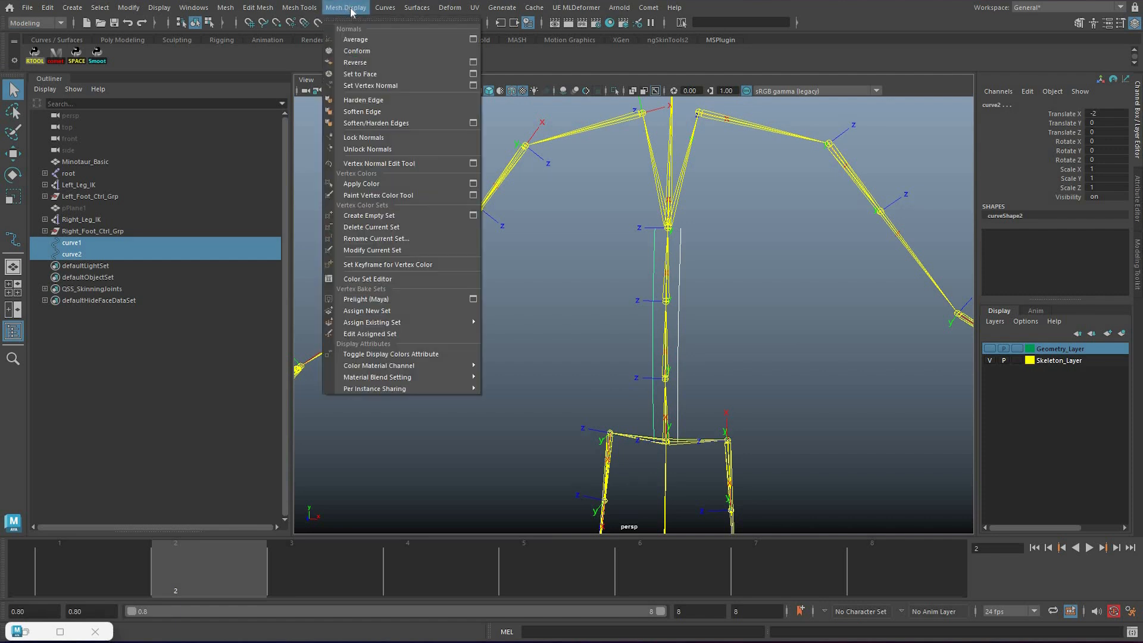
pyautogui.moveTo(363, 9)
pyautogui.press('Right')
pyautogui.press('Left')
pyautogui.press('Left')
pyautogui.press('Left')
pyautogui.press('Left')
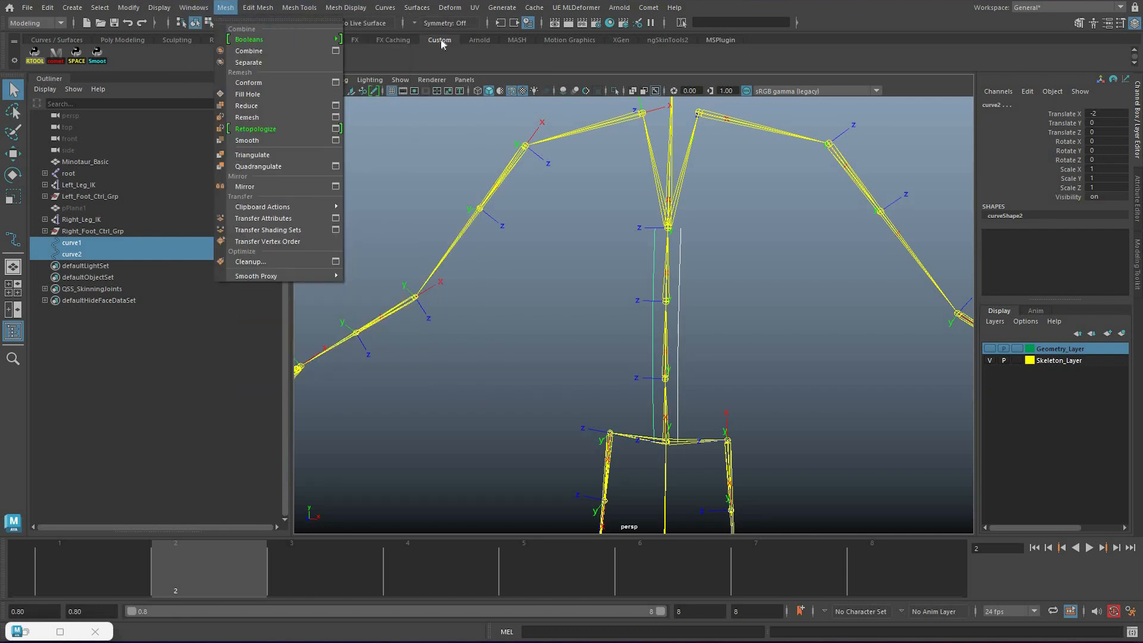
pyautogui.press('Right')
pyautogui.press('Right')
pyautogui.press('Right')
pyautogui.press('Right')
pyautogui.press('Right')
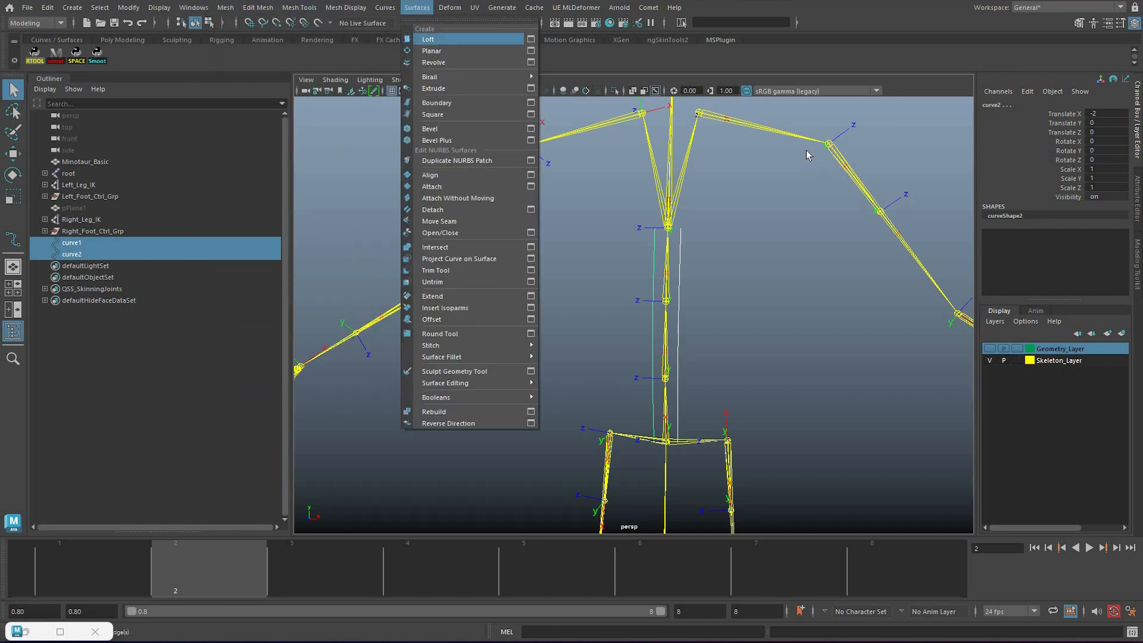
pyautogui.click(530, 39)
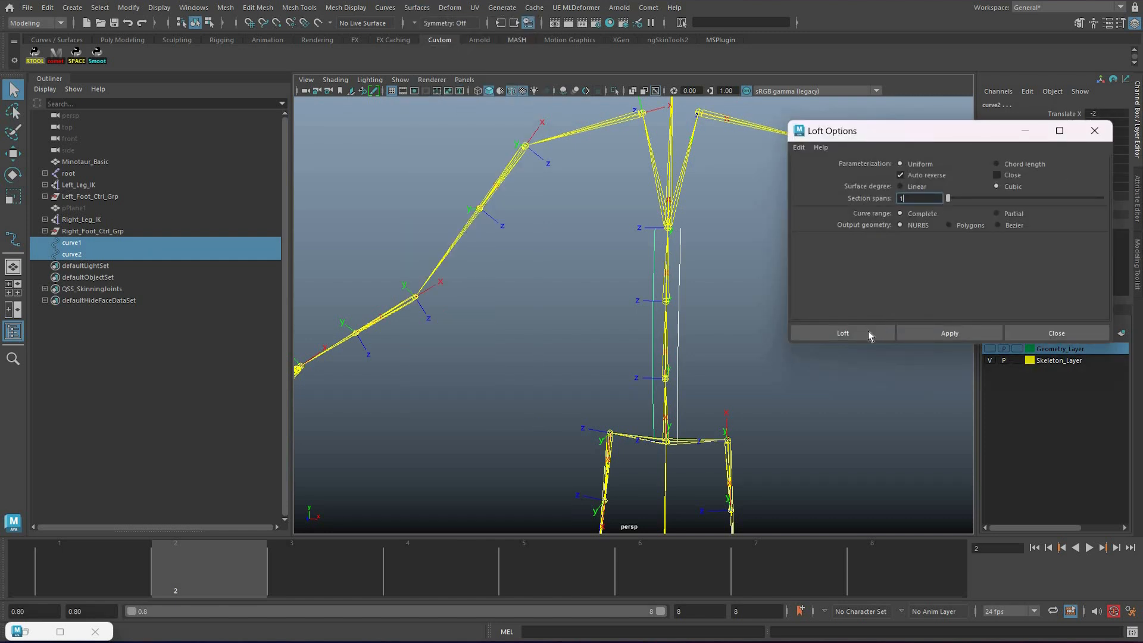
pyautogui.click(799, 148)
pyautogui.click(826, 171)
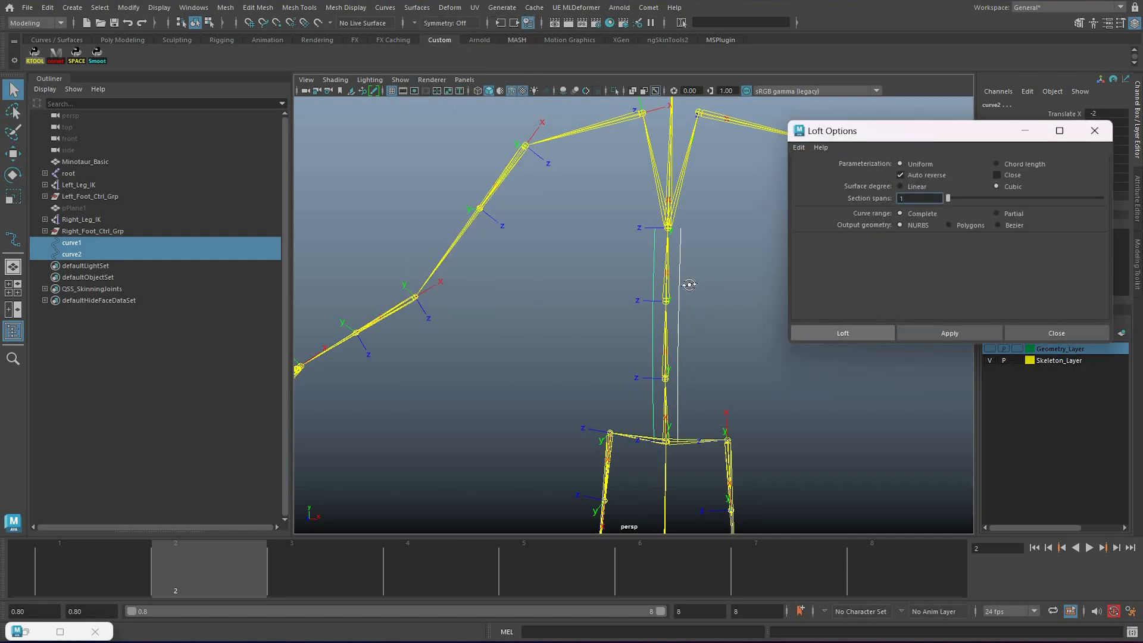
pyautogui.click(842, 333)
# Reverse the U direction of the lofted spine surface
pyautogui.click(497, 297)
pyautogui.keyDown('alt'); pyautogui.moveTo(446, 271); pyautogui.dragTo(644, 266); pyautogui.keyUp('alt')
pyautogui.keyDown('alt'); pyautogui.moveTo(584, 244); pyautogui.dragTo(582, 298, button='right'); pyautogui.keyUp('alt')
pyautogui.click(492, 206)
pyautogui.keyDown('alt'); pyautogui.moveTo(470, 265); pyautogui.dragTo(643, 286); pyautogui.keyUp('alt')
pyautogui.keyDown('alt'); pyautogui.moveTo(495, 404); pyautogui.dragTo(489, 423, button='right'); pyautogui.keyUp('alt')
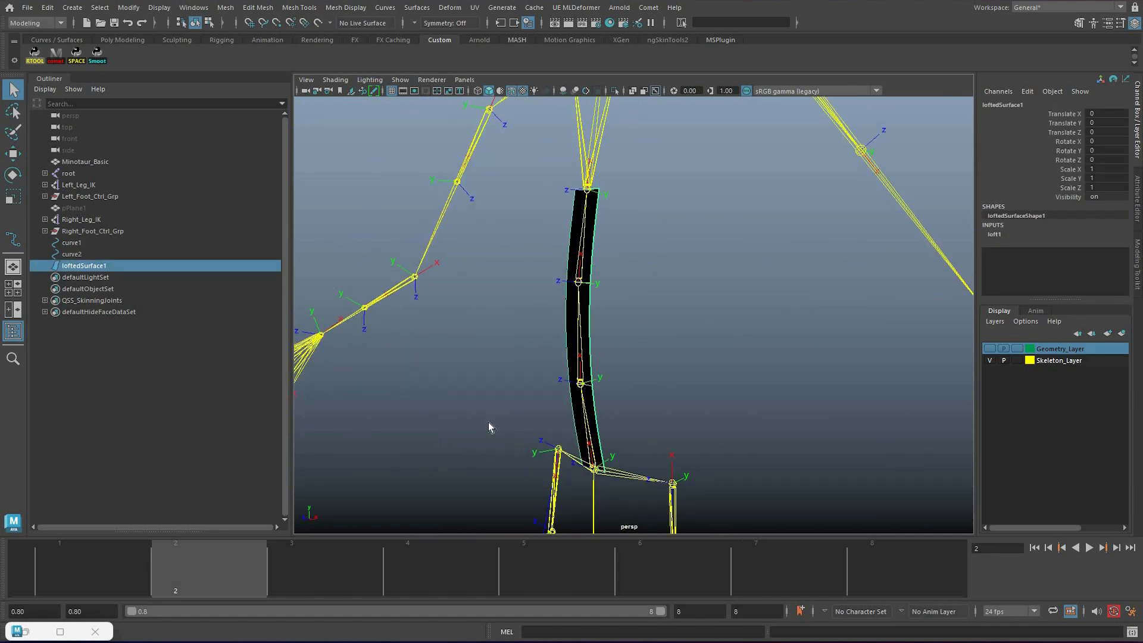
pyautogui.click(416, 7)
pyautogui.click(488, 422)
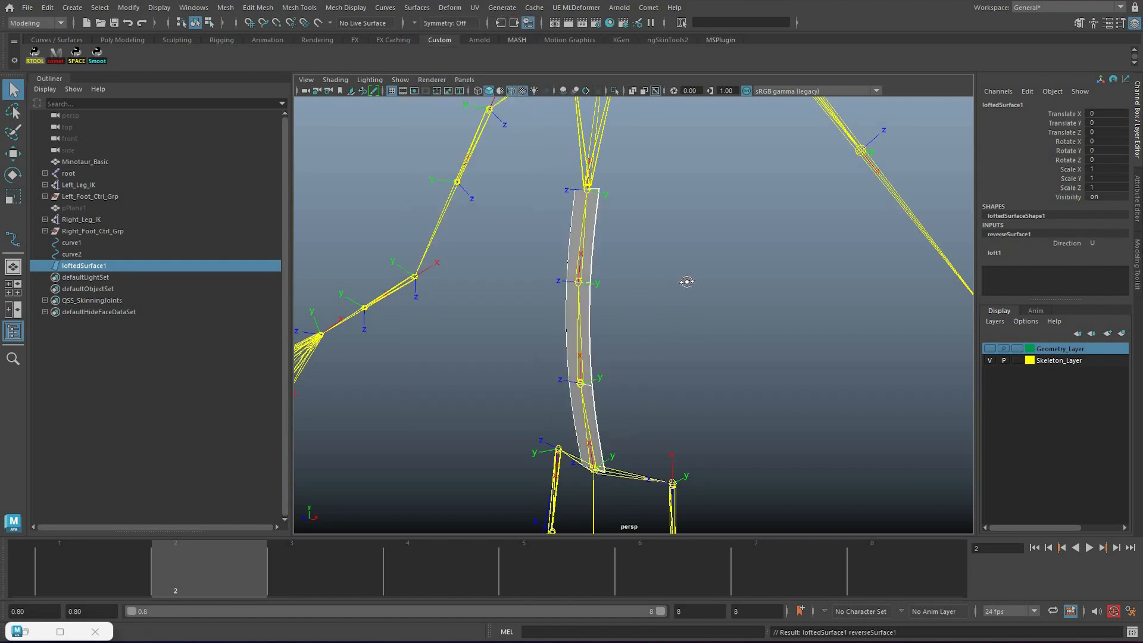
# Rename the lofted surface as Spine_Ribbon_Sfc
pyautogui.click(701, 294)
pyautogui.keyDown('alt'); pyautogui.moveTo(381, 284); pyautogui.dragTo(473, 283); pyautogui.keyUp('alt')
pyautogui.click(71, 243)
pyautogui.doubleClick(84, 266)
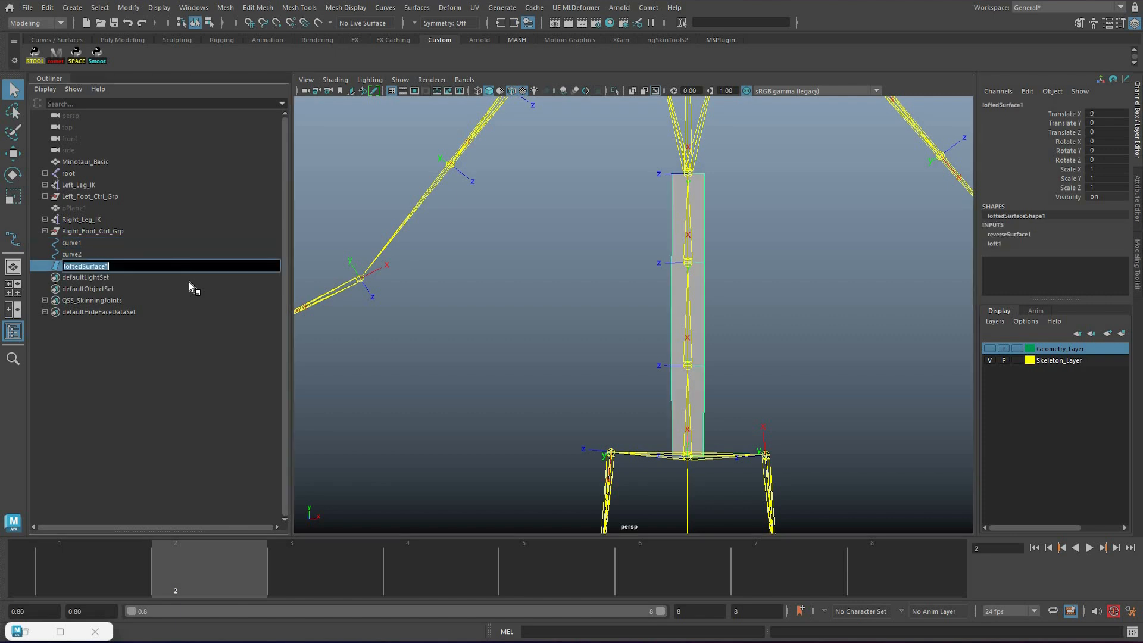
pyautogui.write('Spine_Ribbon_S')
pyautogui.press('Return')
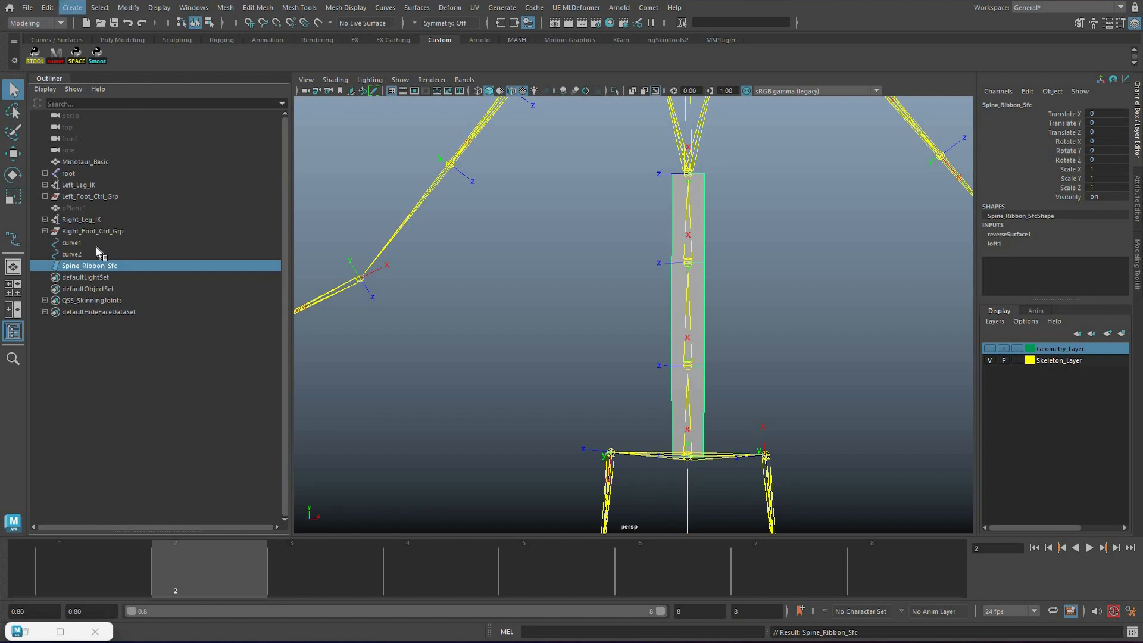
# Delete the ribbon surface's construction history and remove the two source curves
pyautogui.click(48, 8)
pyautogui.moveTo(113, 146)
pyautogui.click(235, 146)
pyautogui.click(702, 316)
pyautogui.keyDown('shift'); pyautogui.click(672, 277); pyautogui.keyUp('shift')
pyautogui.press('Delete')
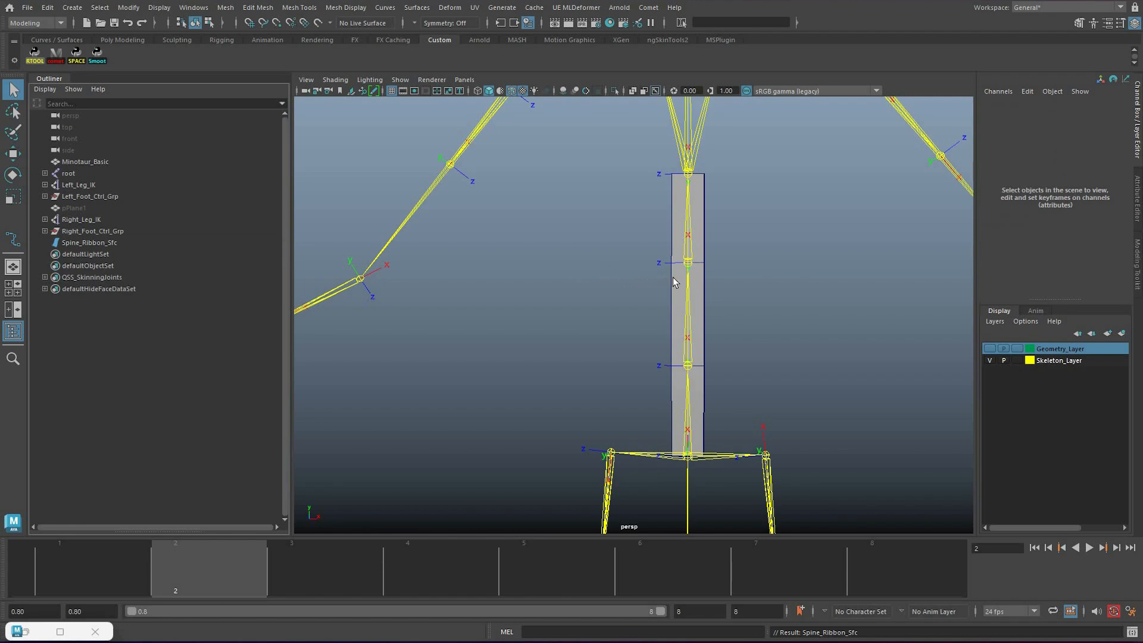
# Create hair on Spine_Ribbon_Sfc as a grid with a U count of 2 and a V count of 1
pyautogui.keyDown('alt'); pyautogui.moveTo(690, 345); pyautogui.dragTo(684, 312); pyautogui.keyUp('alt')
pyautogui.keyDown('alt'); pyautogui.moveTo(685, 312); pyautogui.dragTo(784, 319, button='right'); pyautogui.keyUp('alt')
pyautogui.click(678, 327)
pyautogui.keyDown('alt'); pyautogui.moveTo(707, 329); pyautogui.dragTo(647, 352); pyautogui.keyUp('alt')
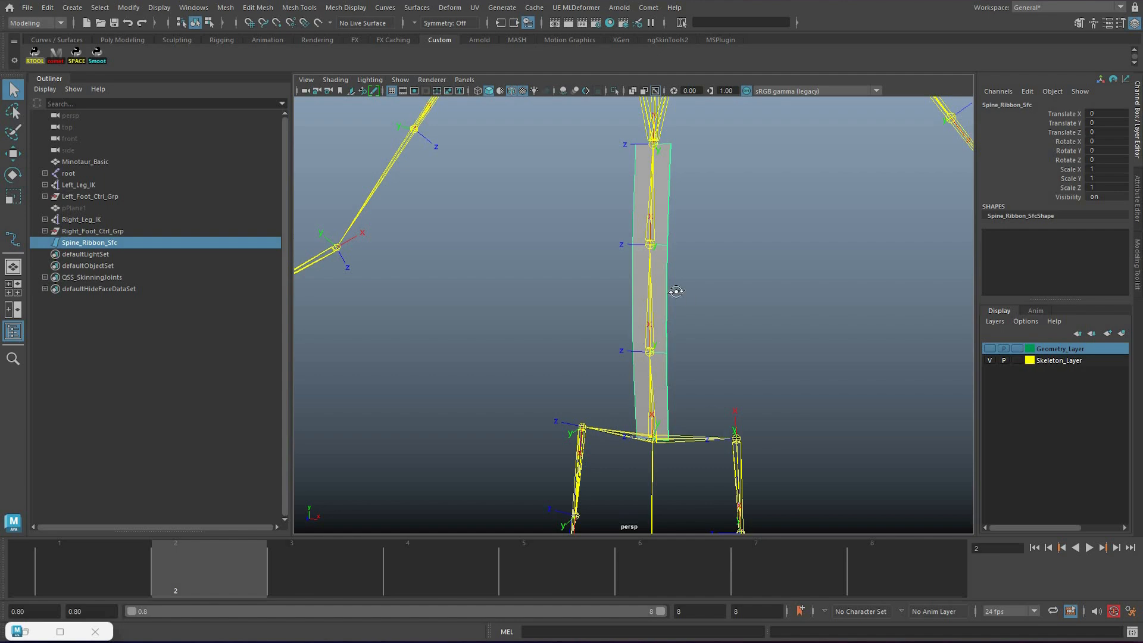
pyautogui.keyDown('alt'); pyautogui.moveTo(727, 282); pyautogui.dragTo(415, 7); pyautogui.keyUp('alt')
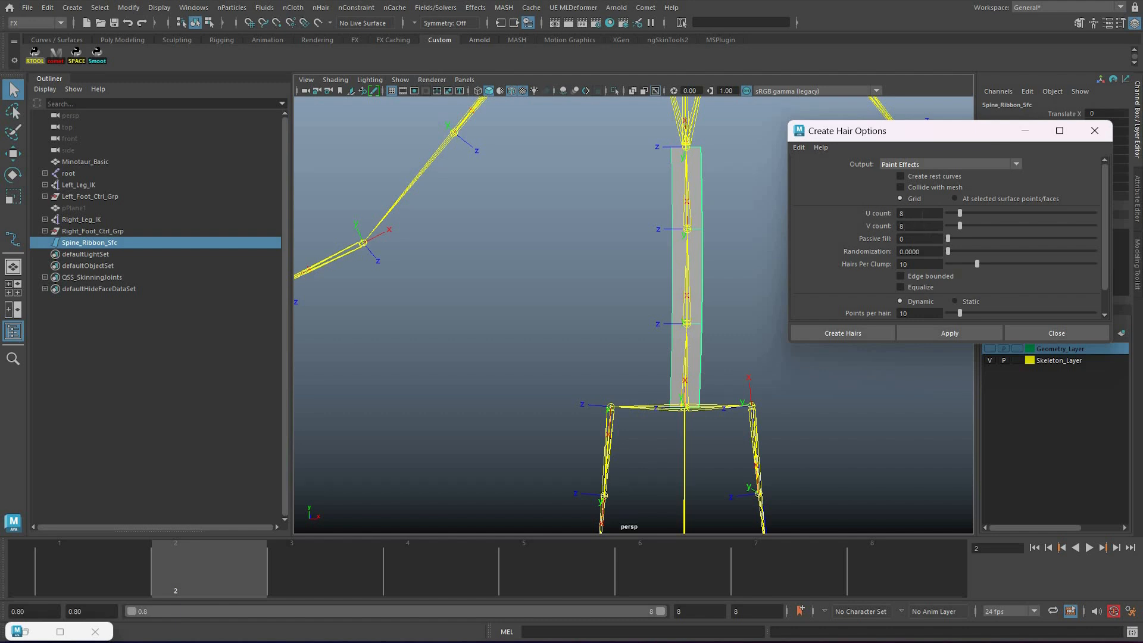
pyautogui.write('2')
pyautogui.press('Tab')
pyautogui.write('1')
pyautogui.press('Return')
# Set the playback end to frame 1000 and play the hair simulation, returning to the start frame
pyautogui.keyDown('alt'); pyautogui.moveTo(607, 166); pyautogui.dragTo(500, 172); pyautogui.keyUp('alt')
pyautogui.keyDown('alt'); pyautogui.moveTo(500, 172); pyautogui.dragTo(547, 172, button='right'); pyautogui.keyUp('alt')
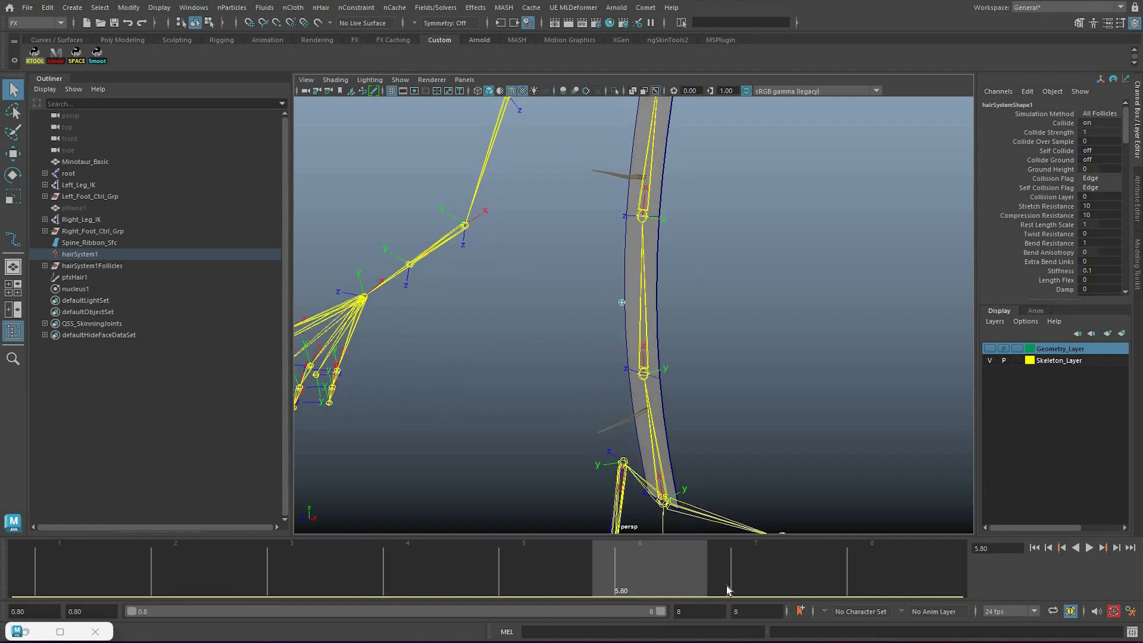
pyautogui.write('1000')
pyautogui.click(1089, 551)
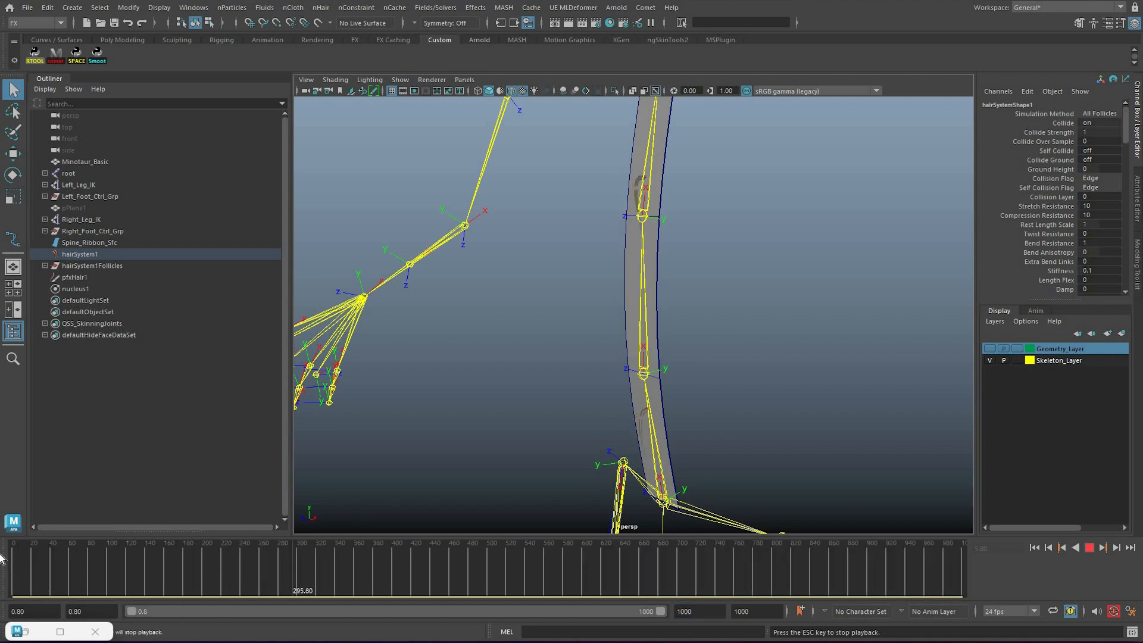
pyautogui.press('Escape')
pyautogui.hotkey('alt', 'shift', 'v')
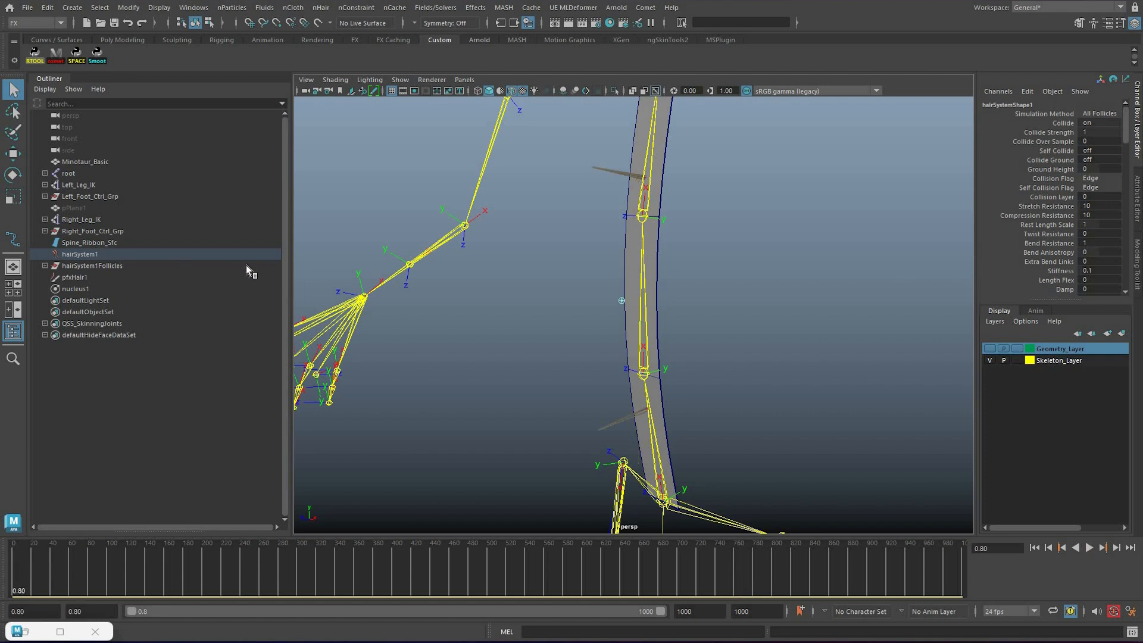
# Delete hairSystem1, pfxHair1 and nucleus1, keeping the follicles group
pyautogui.click(228, 256)
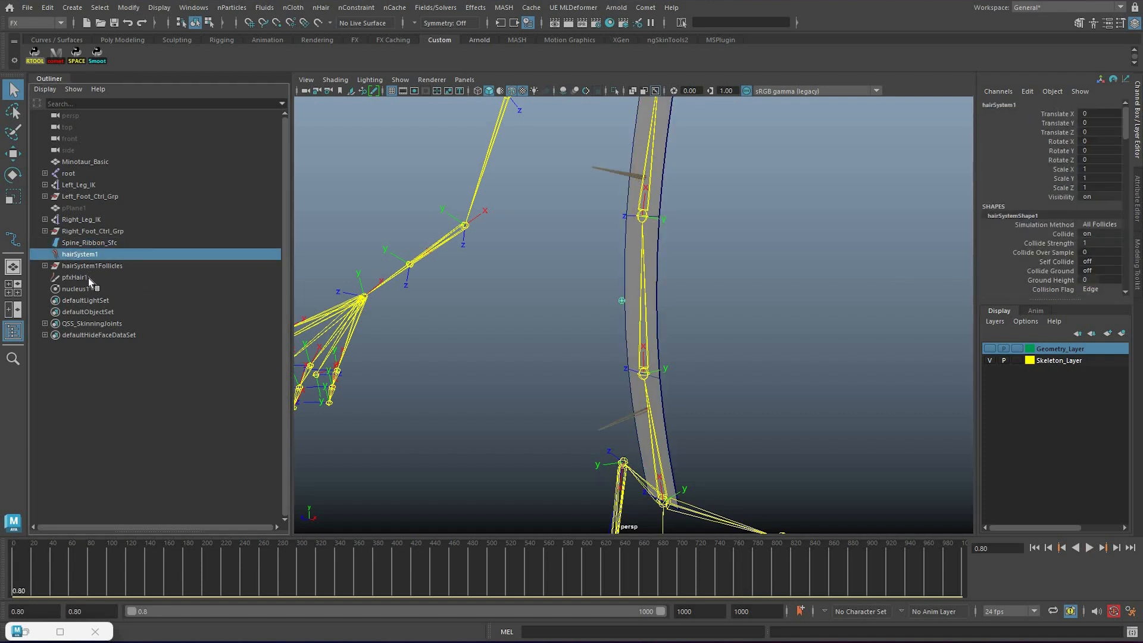
pyautogui.press('Delete')
pyautogui.click(87, 262)
pyautogui.press('Delete')
pyautogui.click(94, 262)
pyautogui.press('Delete')
# Expand hairSystem1Follicles and rename its first follicle as Follicle1
pyautogui.click(41, 254)
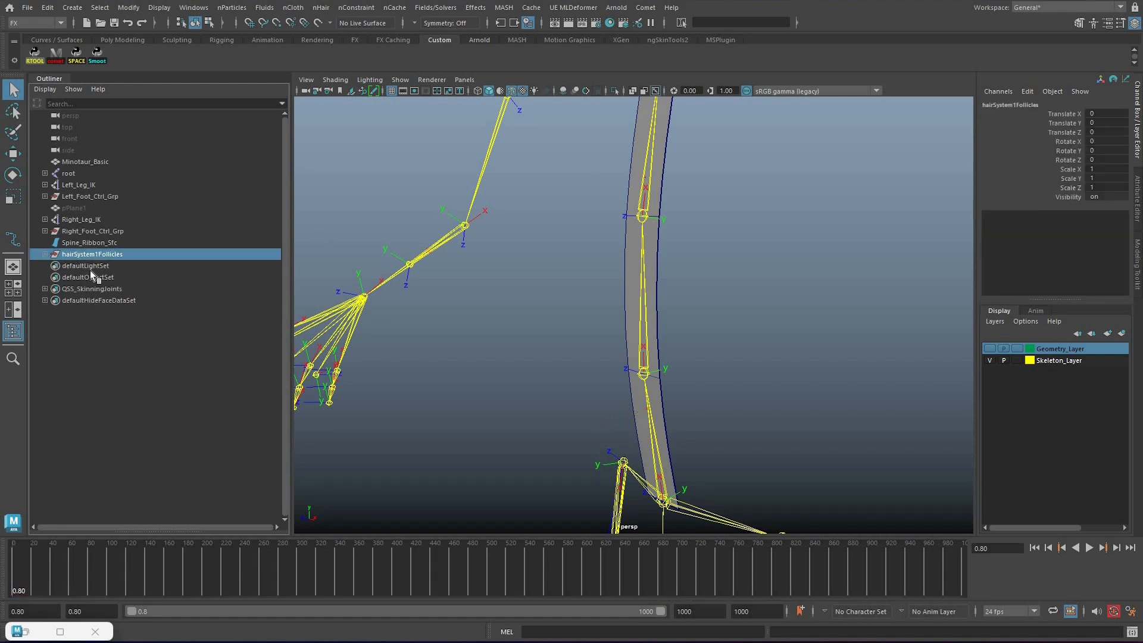
pyautogui.click(45, 254)
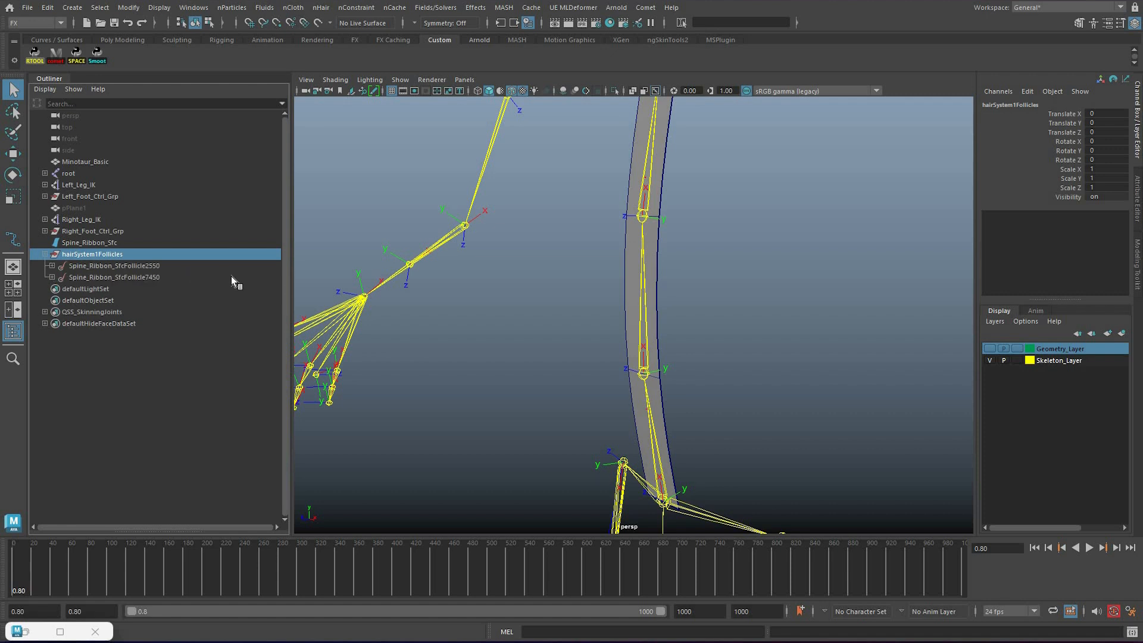
pyautogui.press('Tab')
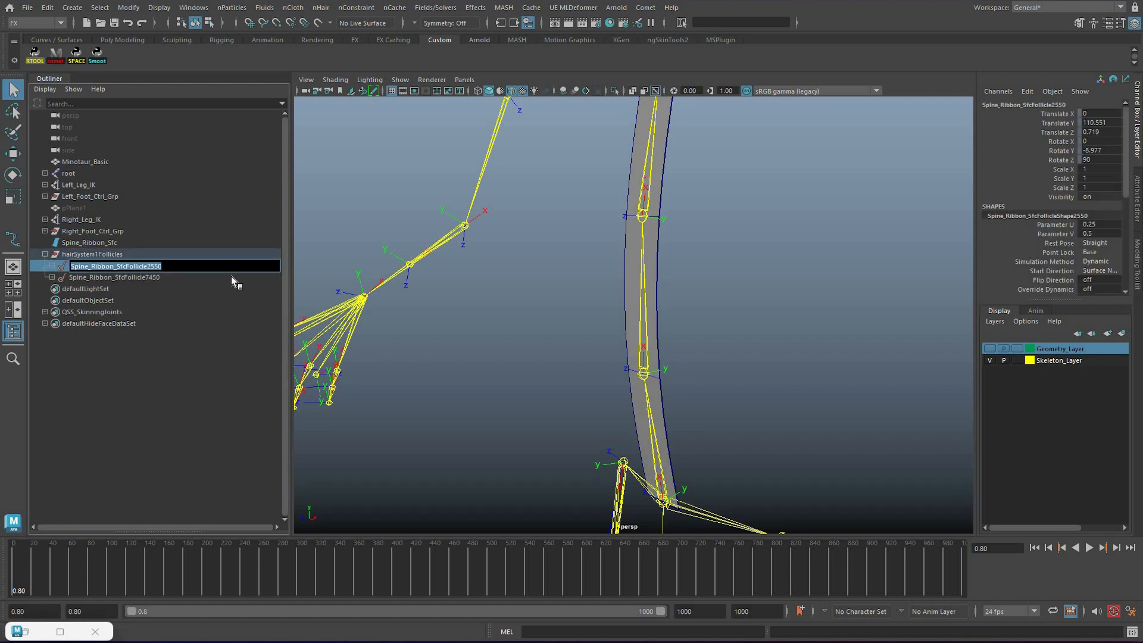
pyautogui.write('Follicle1')
pyautogui.press('Return')
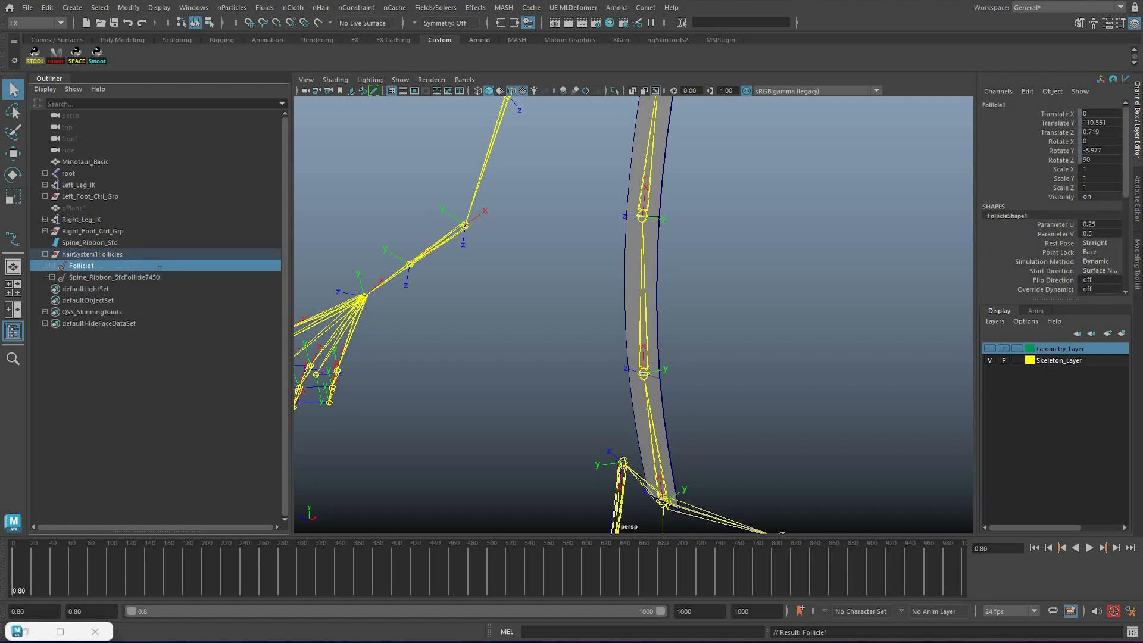
# Rename the second follicle in the group as Follicle2
pyautogui.press('Tab')
pyautogui.write('Fo')
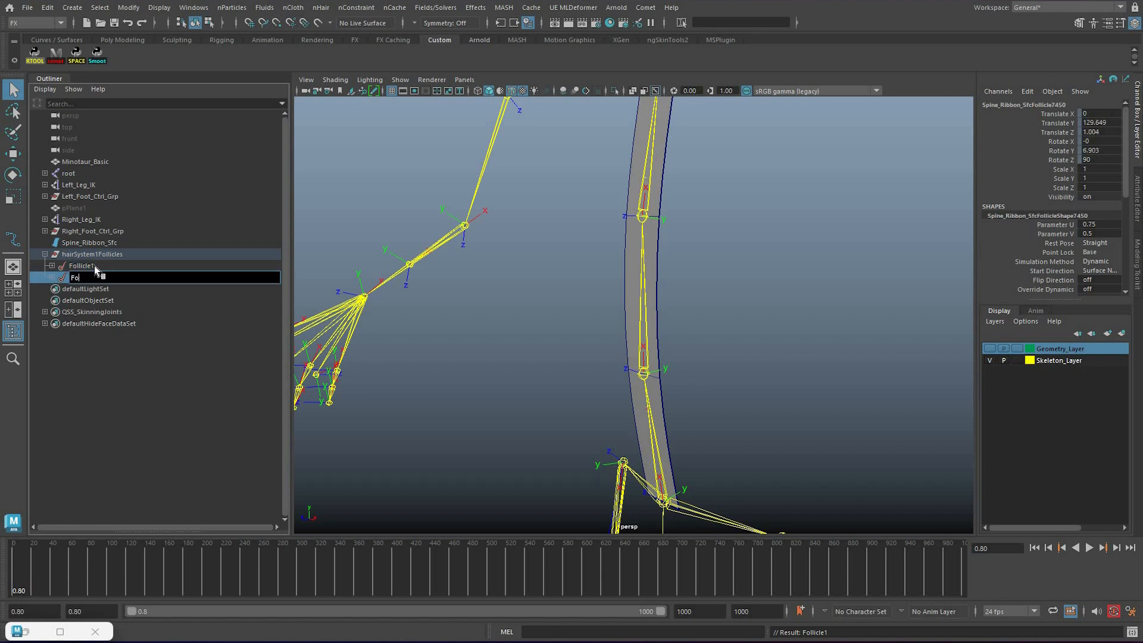
pyautogui.write('llicle2')
pyautogui.press('Return')
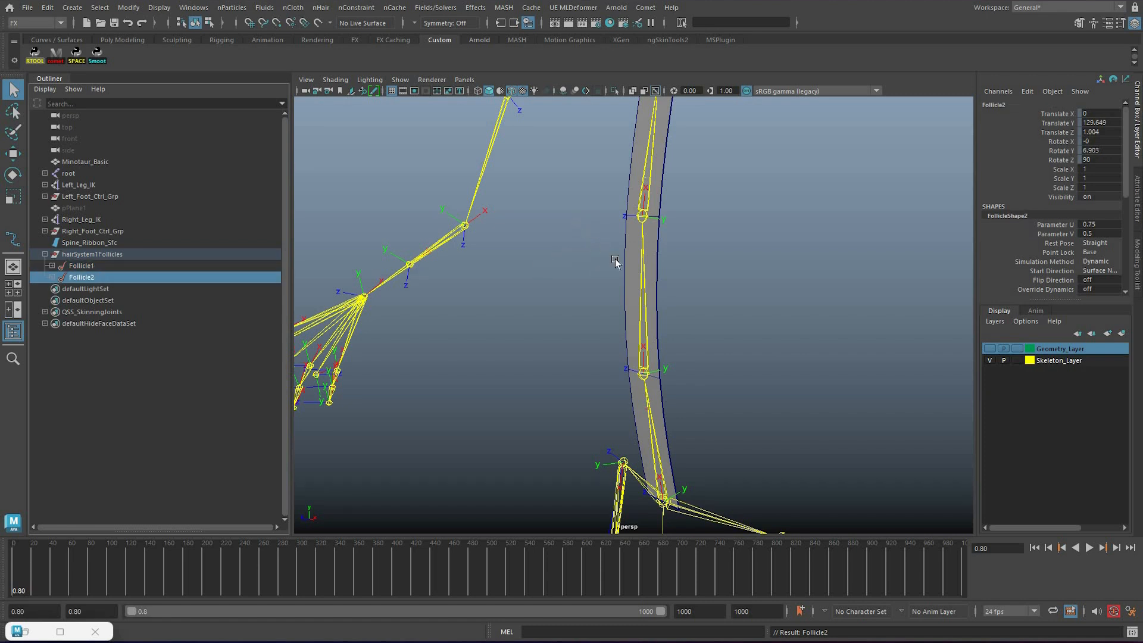
# Slide Follicle1 along the ribbon to the lower spine joint by setting its Parameter U to 0.333
pyautogui.press('Left')
pyautogui.press('w')
pyautogui.keyDown('alt'); pyautogui.moveTo(619, 304); pyautogui.dragTo(656, 306); pyautogui.keyUp('alt')
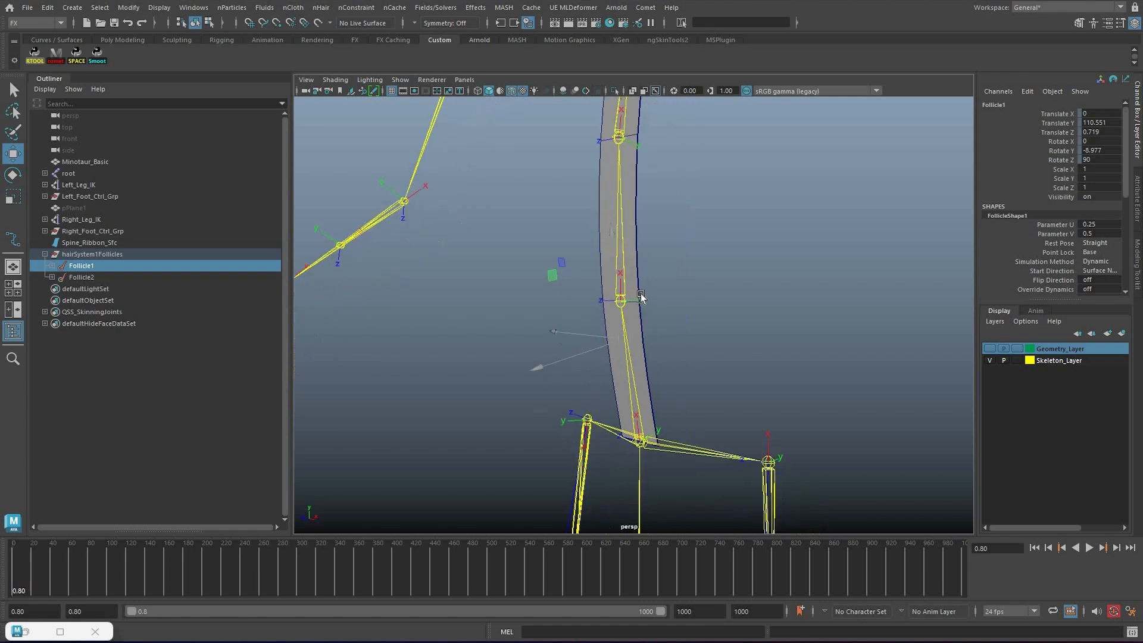
pyautogui.scroll(10, 657, 306)
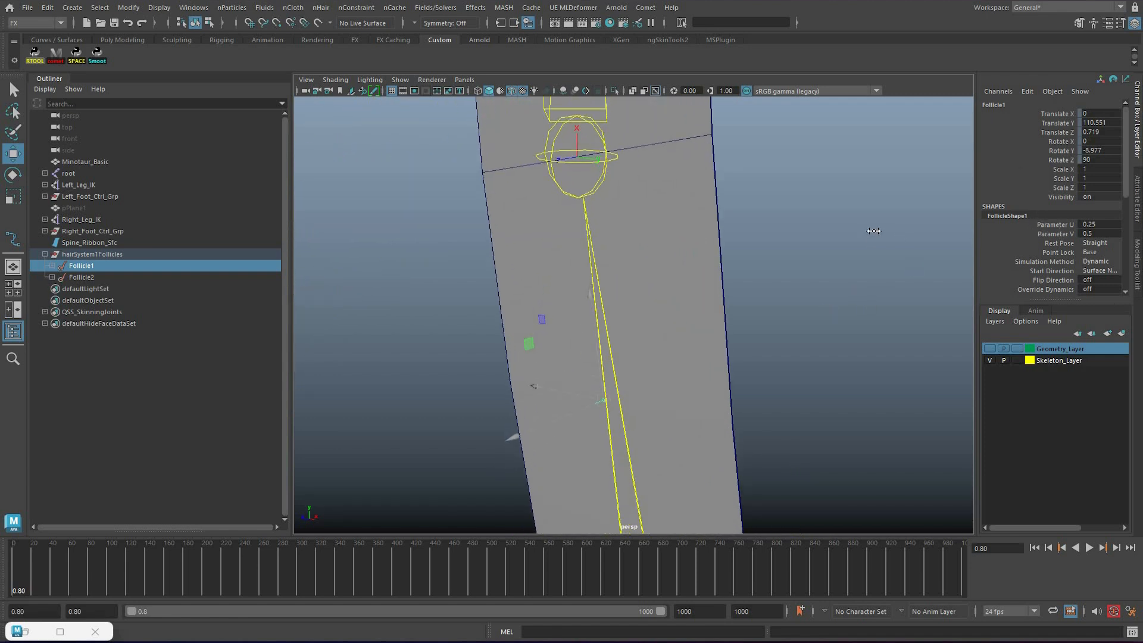
pyautogui.moveTo(872, 232); pyautogui.dragTo(852, 223, button='middle')
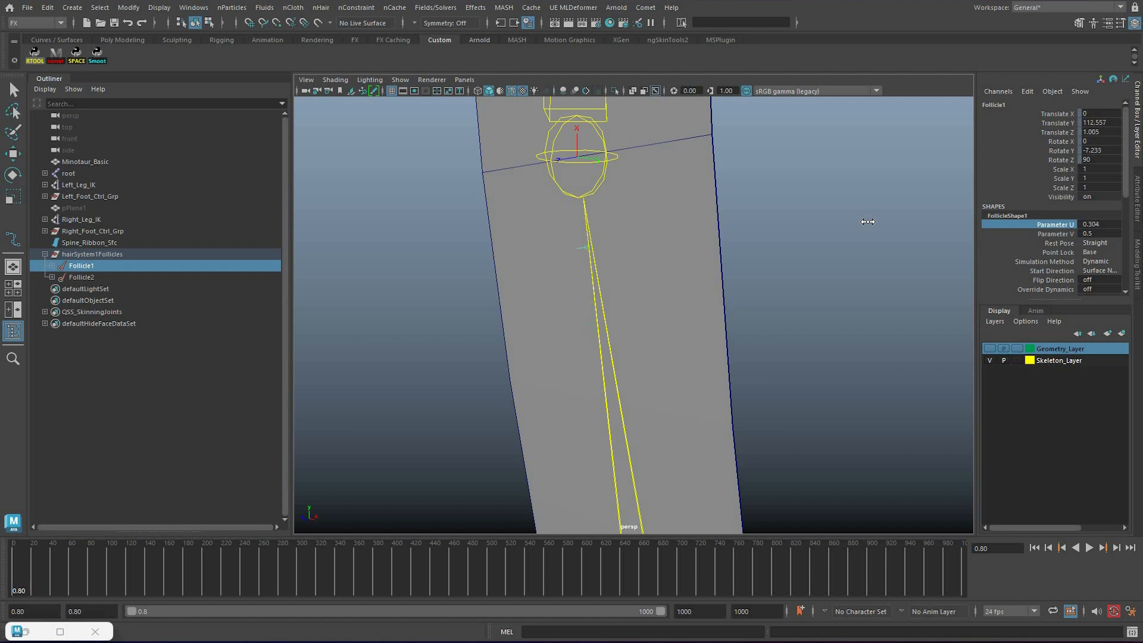
pyautogui.moveTo(868, 222); pyautogui.dragTo(851, 220, button='middle')
# Slide Follicle2 along the ribbon to the upper spine joint by setting its Parameter U to 0.667
pyautogui.scroll(-3, 655, 280)
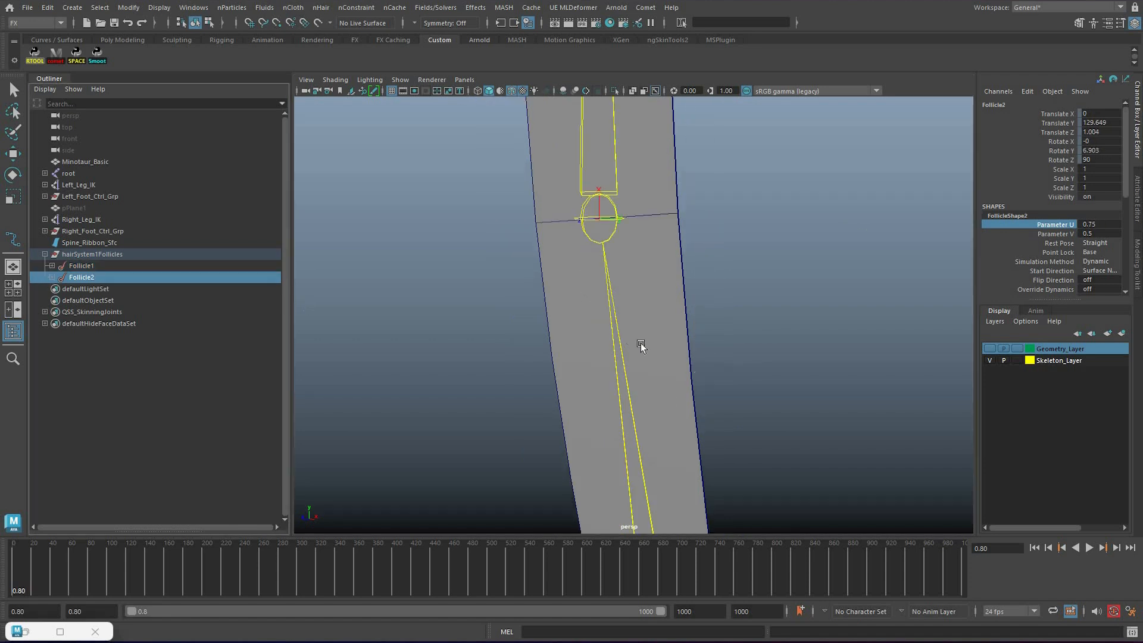
pyautogui.press('w')
pyautogui.press('f')
pyautogui.keyDown('alt'); pyautogui.moveTo(759, 314); pyautogui.dragTo(798, 311, button='middle'); pyautogui.keyUp('alt')
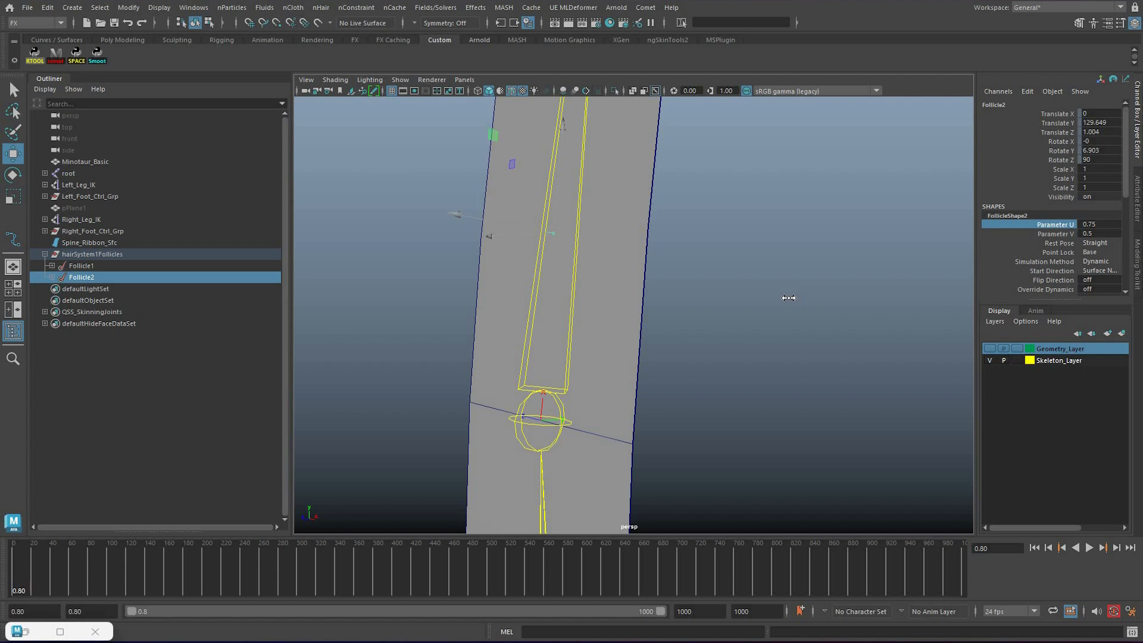
pyautogui.press('Down')
pyautogui.press('Up')
pyautogui.moveTo(742, 305); pyautogui.dragTo(478, 291, button='middle')
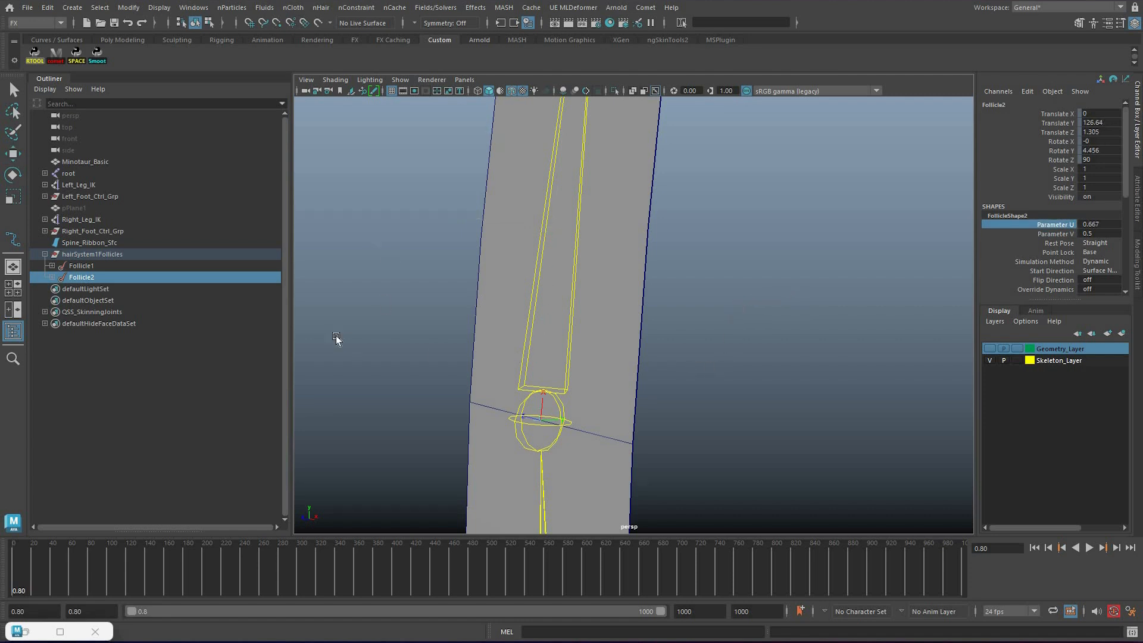
# Switch to the Rigging toolset and parent-constrain the spine_01 joint to Follicle1
pyautogui.keyDown('alt'); pyautogui.moveTo(426, 306); pyautogui.dragTo(539, 363); pyautogui.keyUp('alt')
pyautogui.scroll(-5, 506, 344)
pyautogui.click(81, 265)
pyautogui.scroll(3, 539, 363)
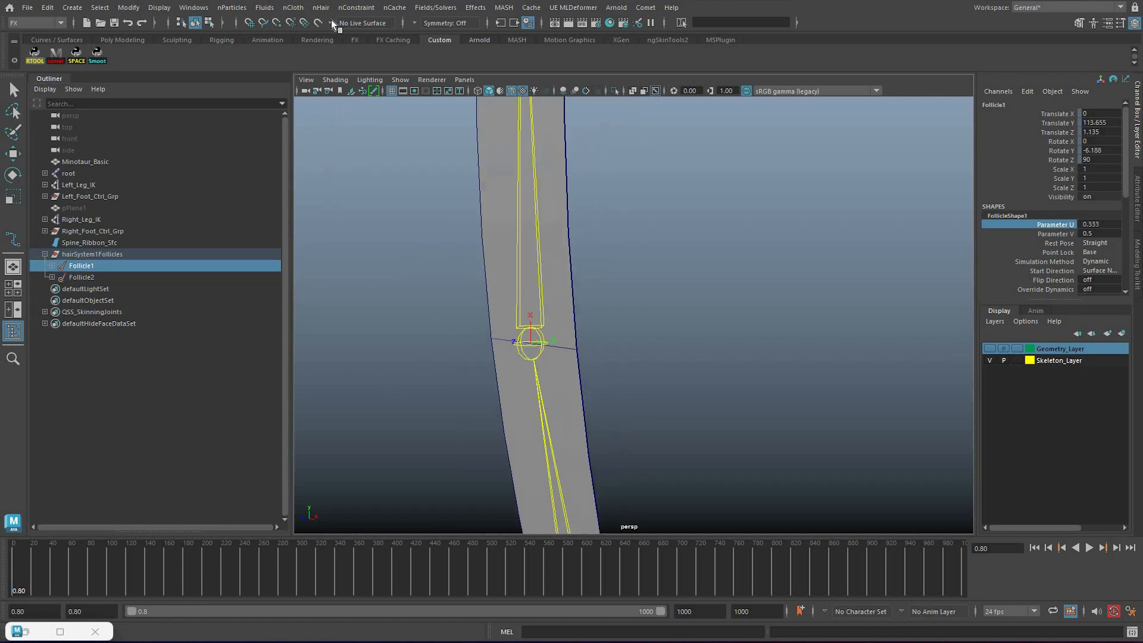
pyautogui.press('w')
pyautogui.press('q')
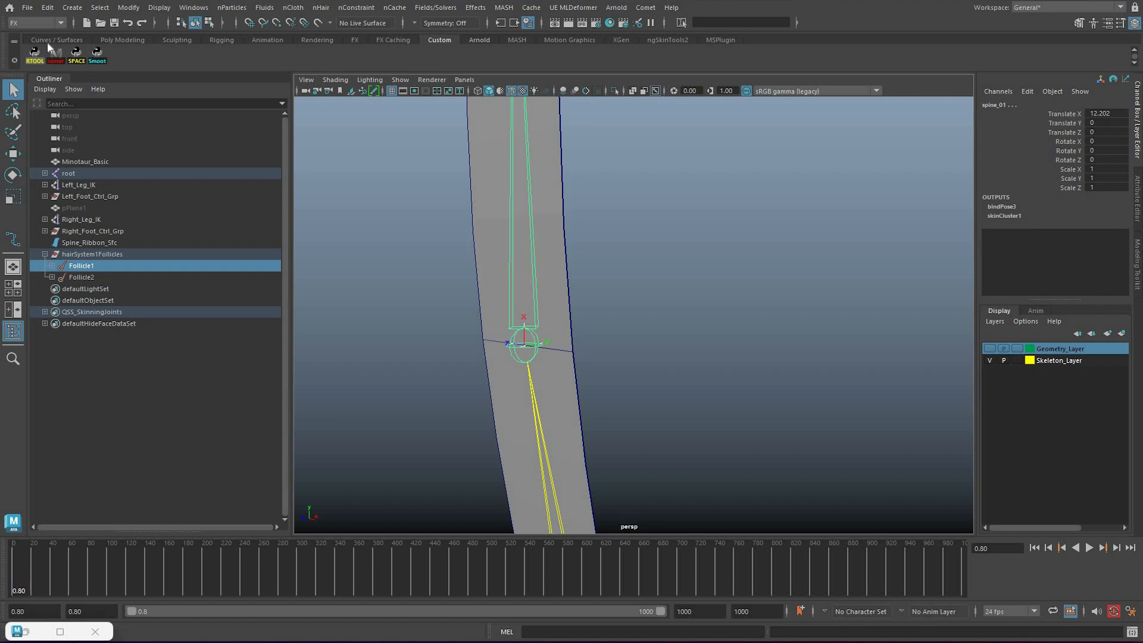
pyautogui.press('F3')
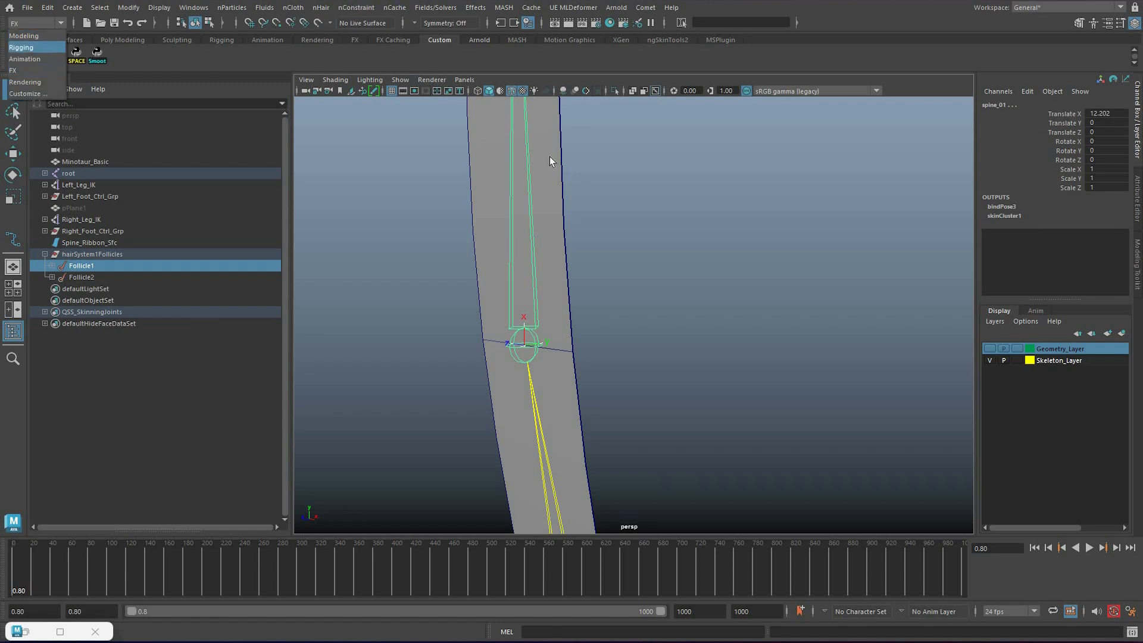
pyautogui.click(321, 7)
pyautogui.press('Return')
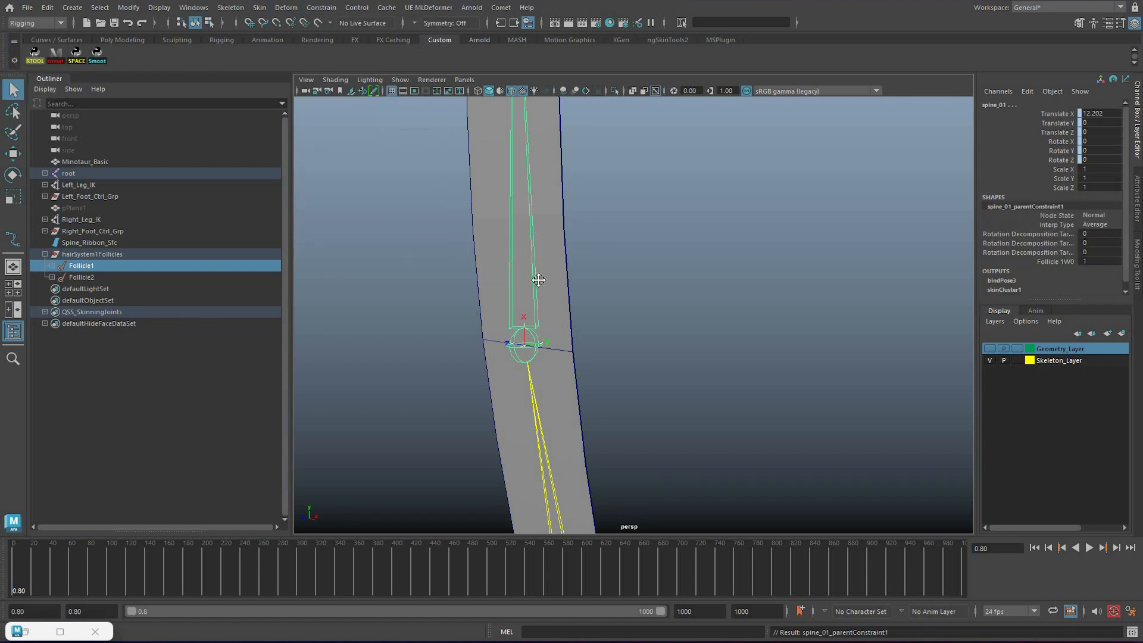
# Parent-constrain the spine_02 joint to Follicle2 by repeating the last constraint command
pyautogui.press('Right')
pyautogui.press('f')
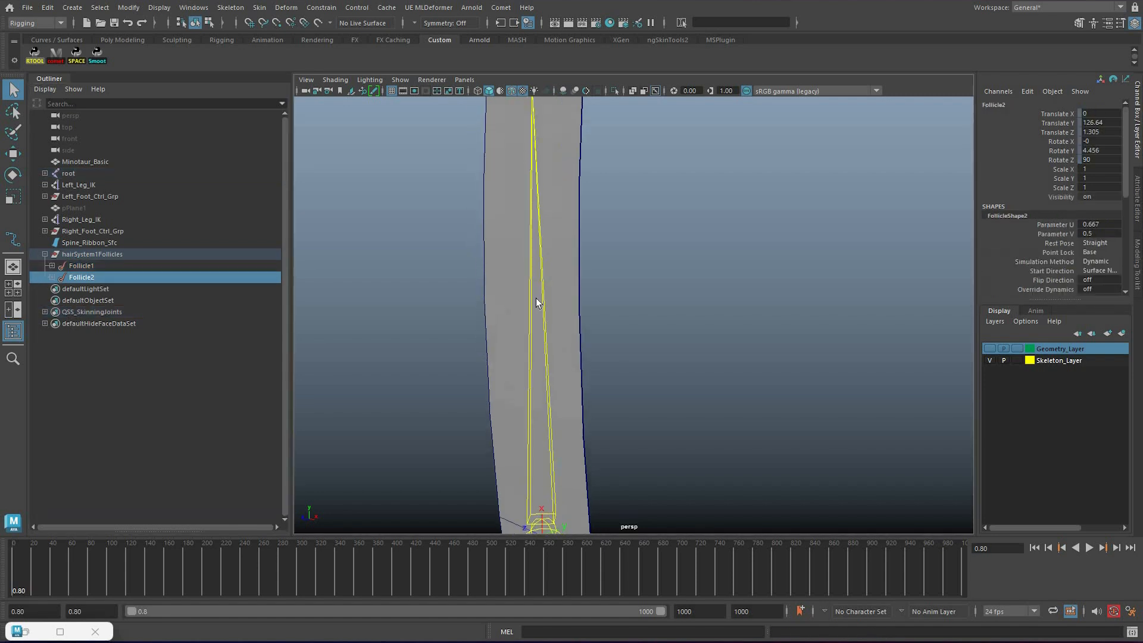
pyautogui.keyDown('shift'); pyautogui.click(543, 299); pyautogui.keyUp('shift')
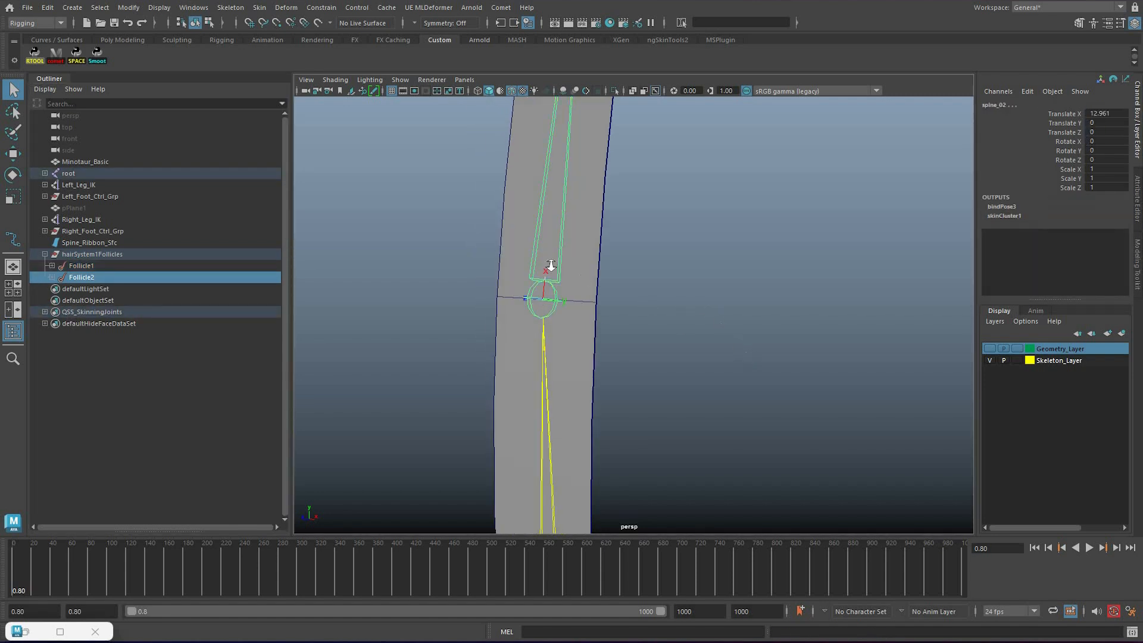
pyautogui.press('g')
# Center the pivot of the Spine_Ribbon_Sfc surface
pyautogui.click(635, 352)
pyautogui.scroll(-5, 636, 352)
pyautogui.scroll(-5, 637, 353)
pyautogui.click(613, 325)
pyautogui.press('w')
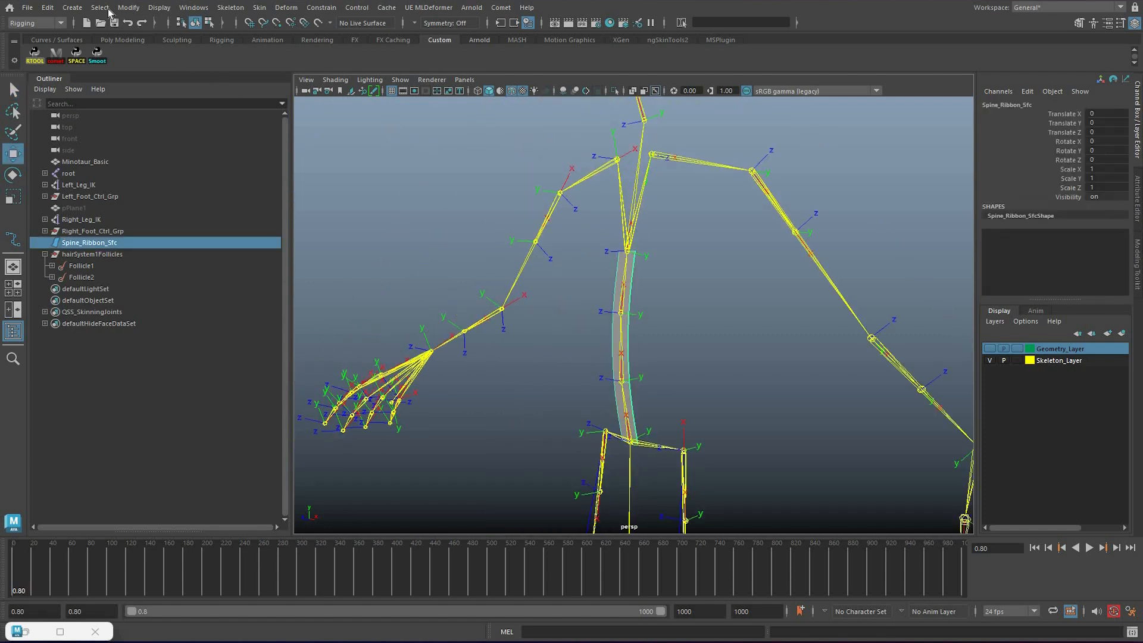
pyautogui.scroll(-6, 126, 16)
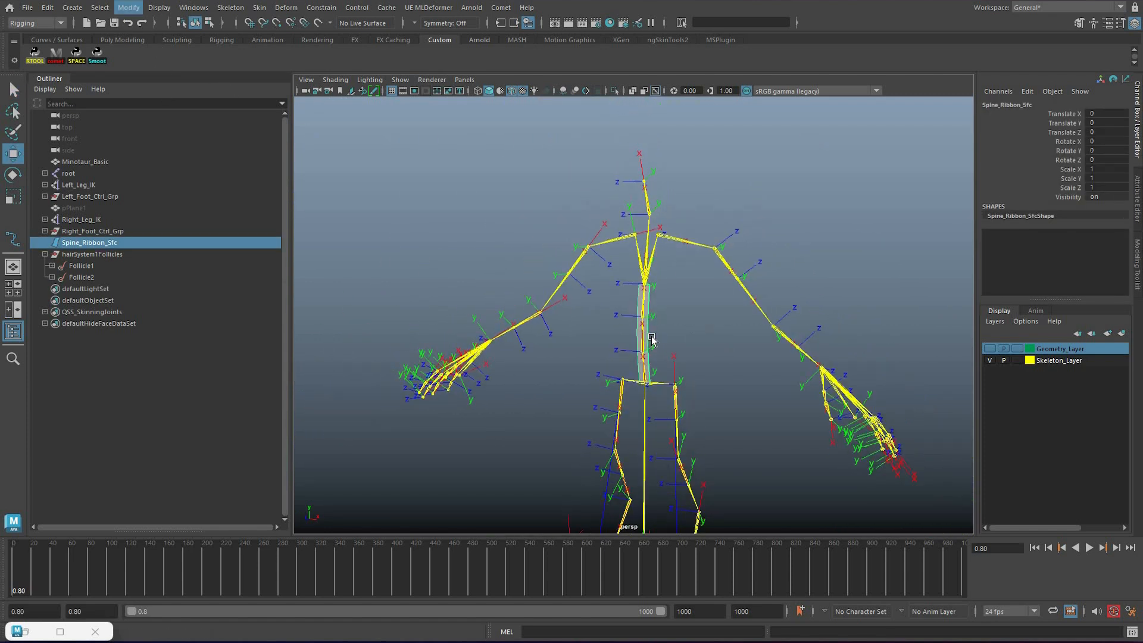
pyautogui.click(129, 7)
pyautogui.click(159, 94)
# Move the ribbon surface up about 7.8 units to test how the constrained spine joints follow, and undo the move
pyautogui.moveTo(648, 319); pyautogui.dragTo(724, 393, button='middle')
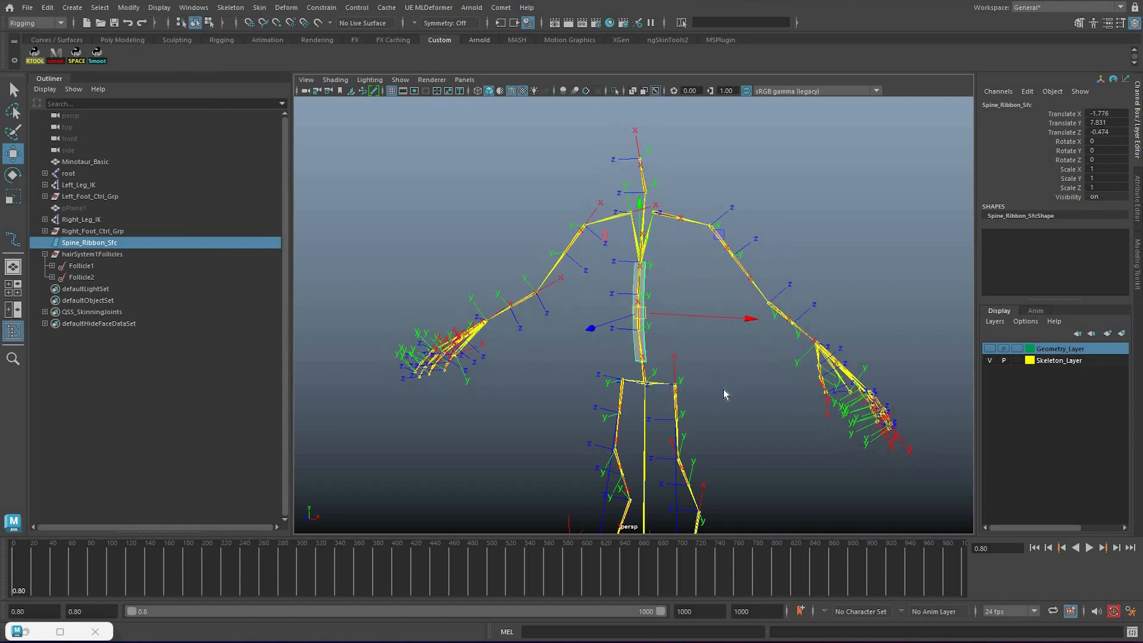
pyautogui.hotkey('ctrl', 'z')
pyautogui.press('q')
# Create one joint at the pelvis and one at the spine joint on the ribbon's upper end, copying their orientation
pyautogui.scroll(10, 659, 370)
pyautogui.keyDown('alt'); pyautogui.moveTo(645, 373); pyautogui.dragTo(463, 331); pyautogui.keyUp('alt')
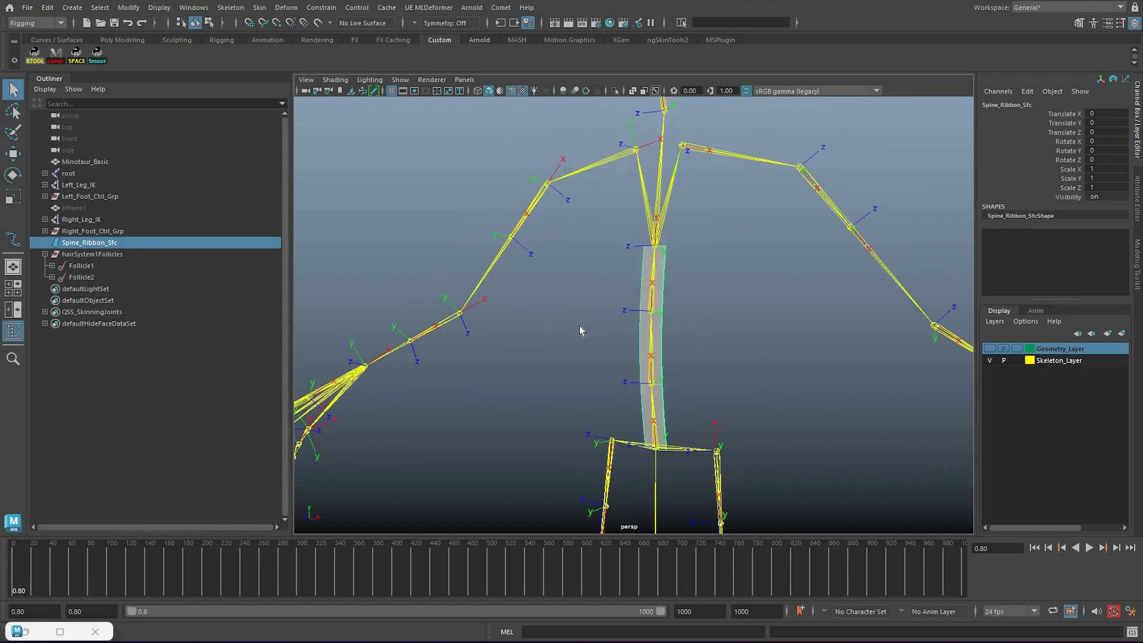
pyautogui.scroll(3, 621, 351)
pyautogui.keyDown('alt'); pyautogui.moveTo(628, 346); pyautogui.dragTo(660, 248); pyautogui.keyUp('alt')
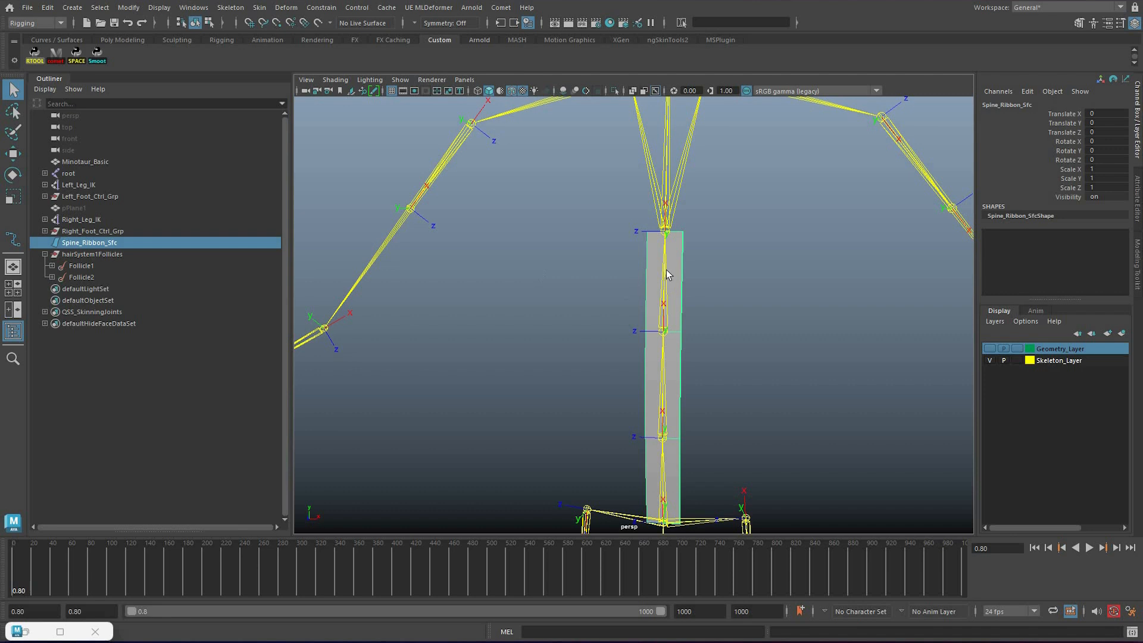
pyautogui.click(34, 55)
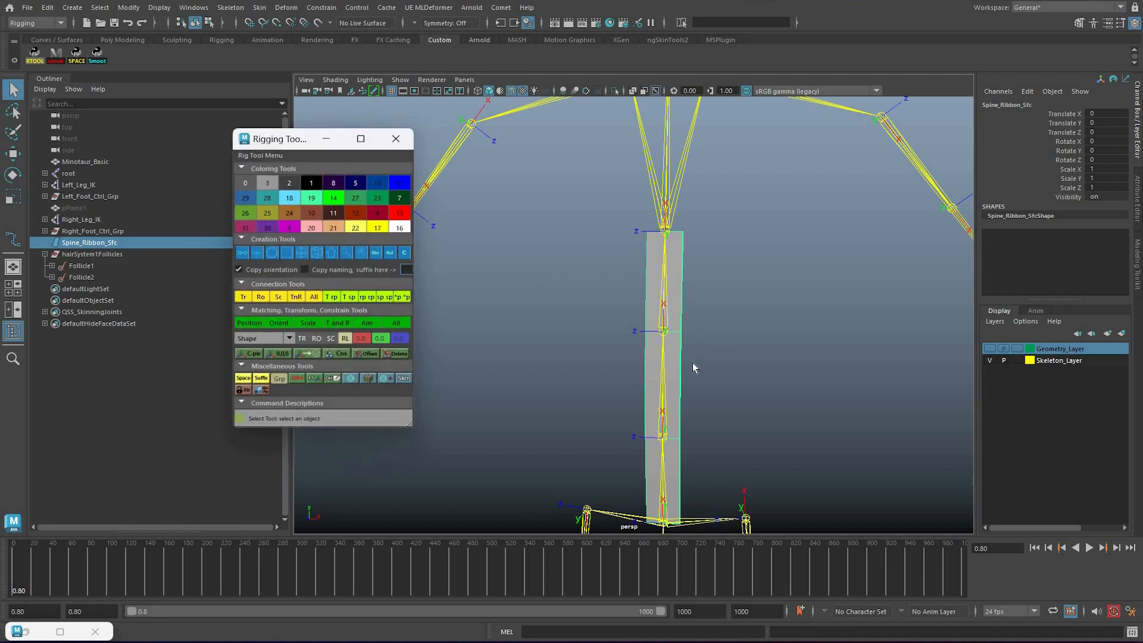
pyautogui.click(695, 391)
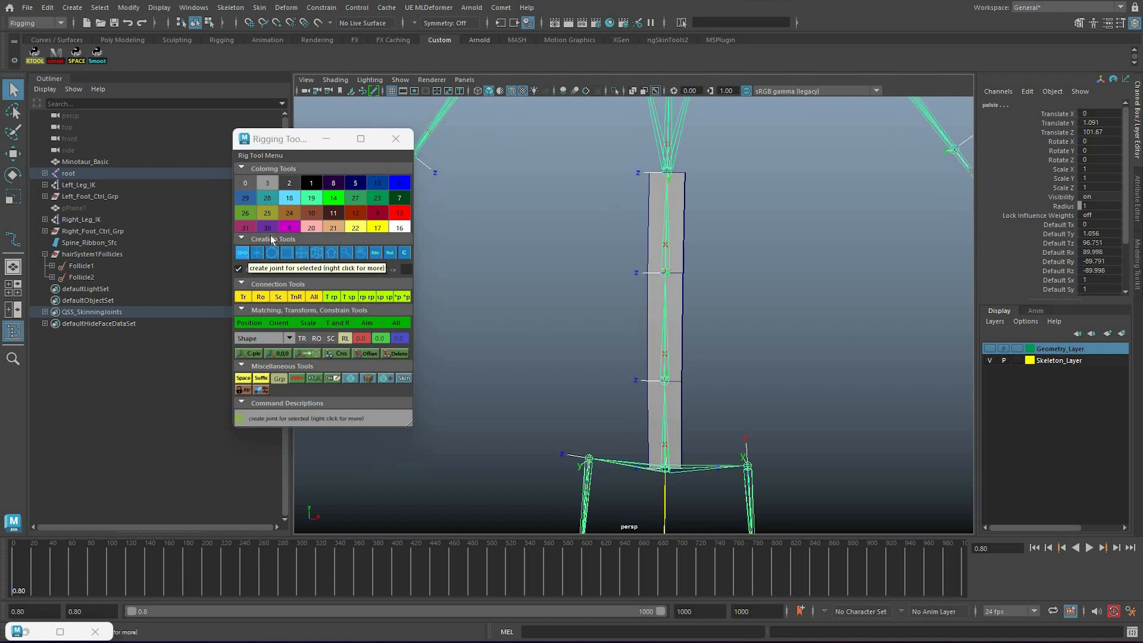
pyautogui.click(248, 252)
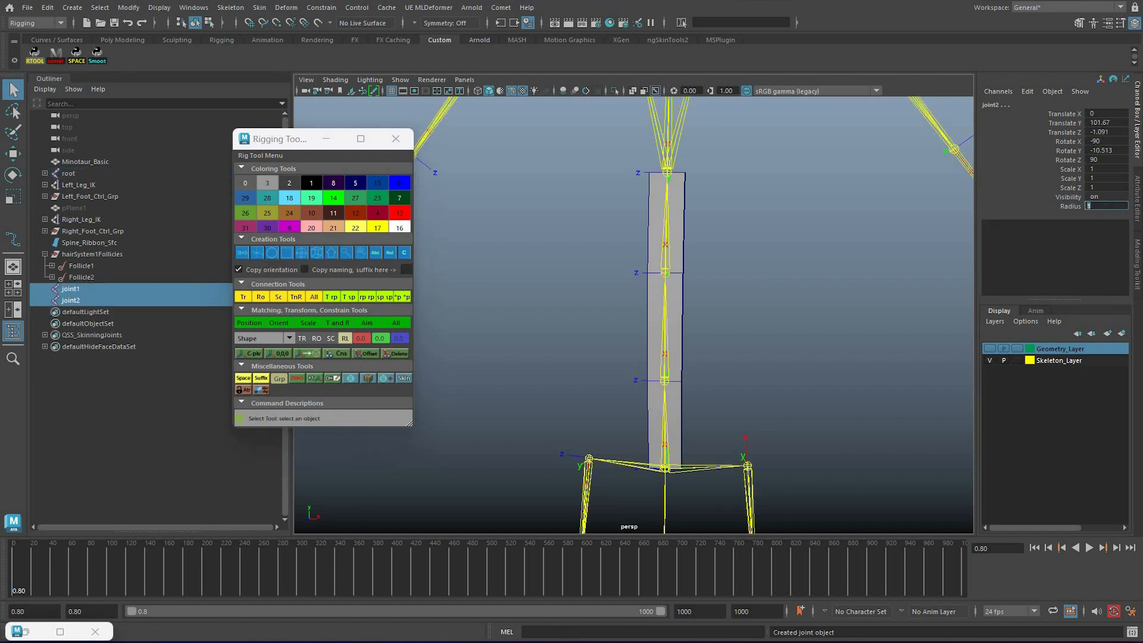
# Enlarge both new joints, joint1 and joint2, to a radius of 8
pyautogui.click(1101, 206)
pyautogui.write('10')
pyautogui.press('Return')
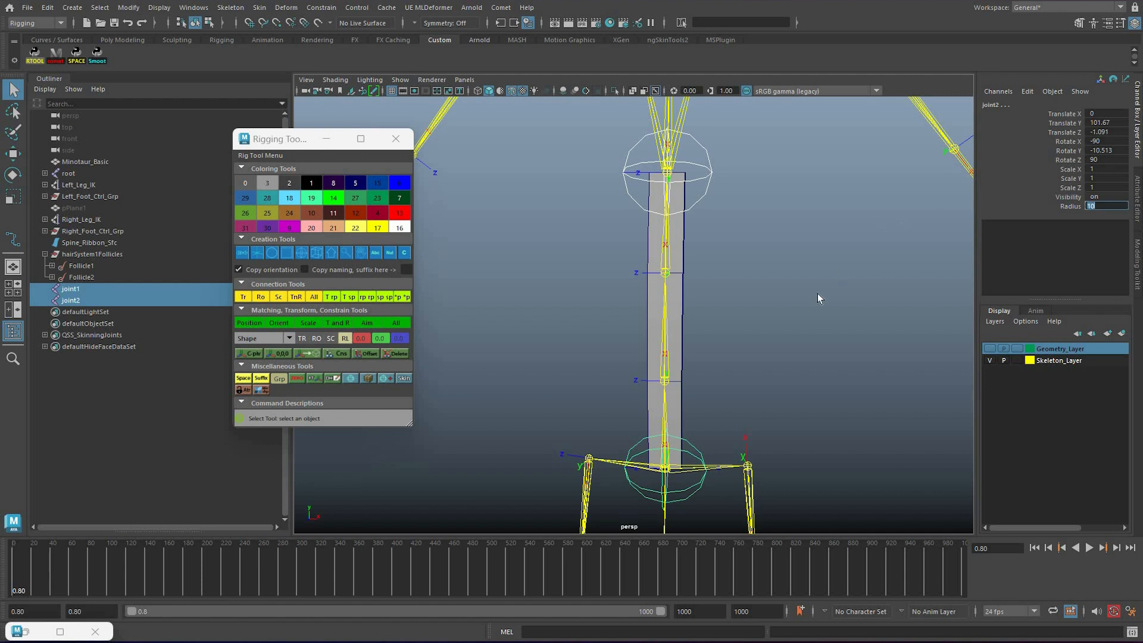
pyautogui.moveTo(684, 493); pyautogui.dragTo(740, 336, button='middle')
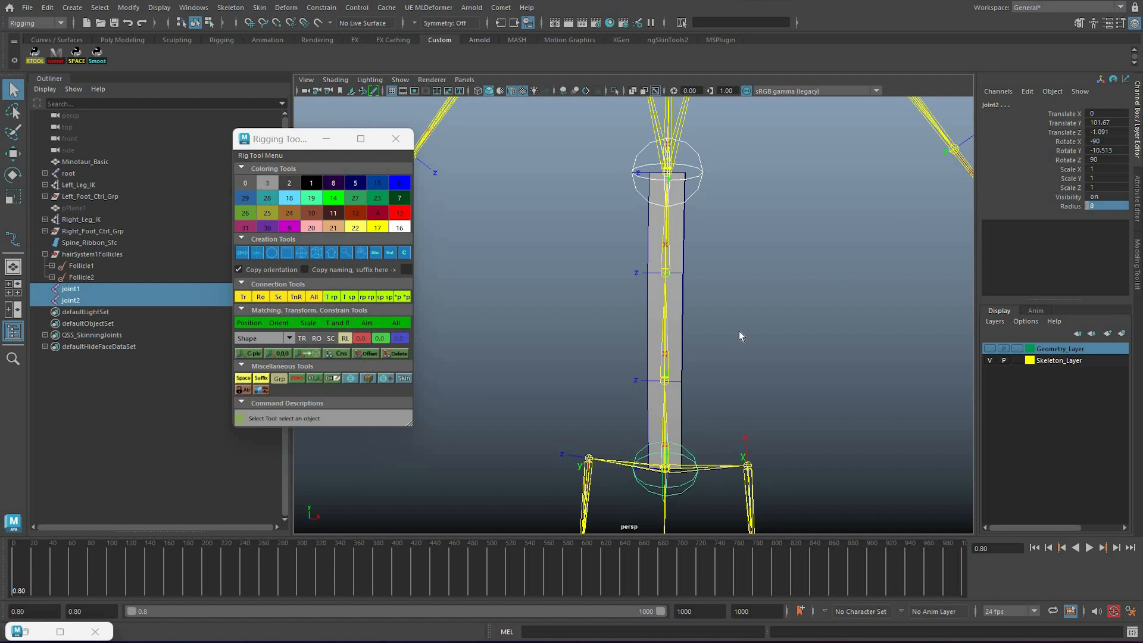
# Set Rotate X, Y and Z of joint1 and joint2 to 0
pyautogui.click(698, 181)
pyautogui.hotkey('ctrl', 'z')
pyautogui.keyDown('alt'); pyautogui.moveTo(893, 262); pyautogui.dragTo(791, 273); pyautogui.keyUp('alt')
pyautogui.moveTo(1070, 142); pyautogui.dragTo(1070, 160)
pyautogui.write('0')
pyautogui.press('Return')
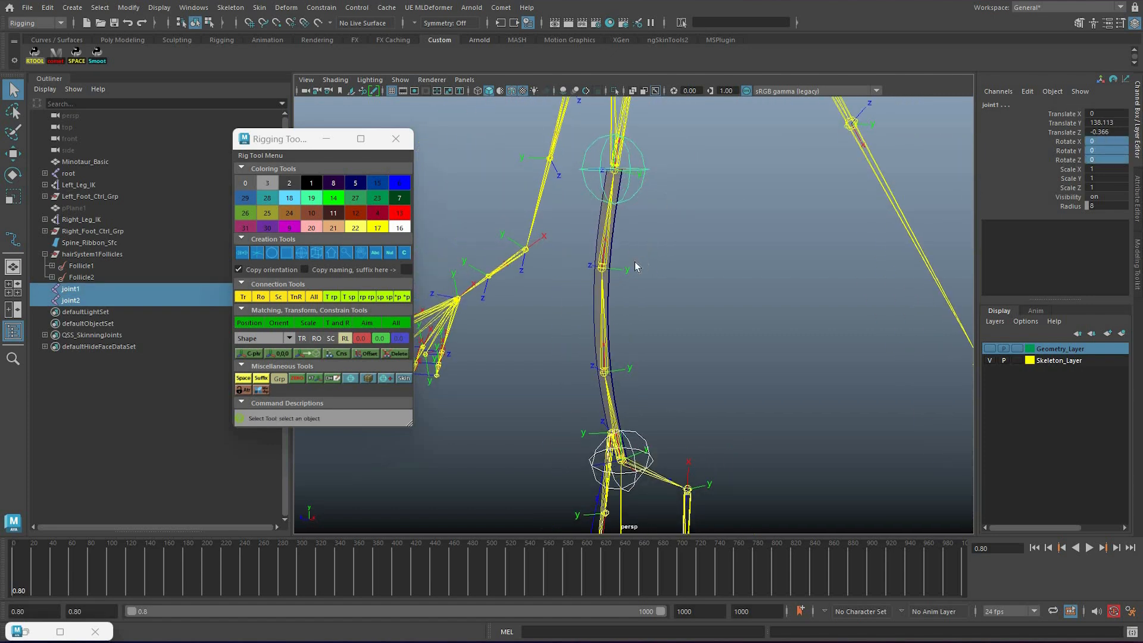
pyautogui.click(655, 330)
# Create a joint in the centre between spine_01 and spine_02 using Create Joint In Centre Of Selection
pyautogui.keyDown('alt'); pyautogui.moveTo(639, 373); pyautogui.dragTo(663, 338); pyautogui.keyUp('alt')
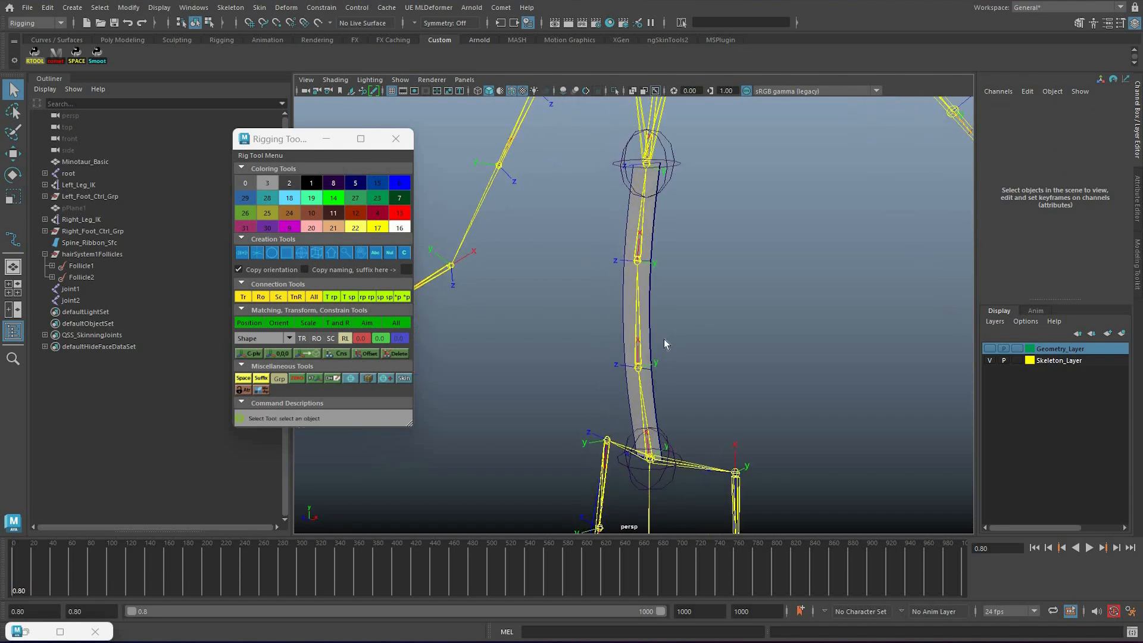
pyautogui.click(630, 339)
pyautogui.keyDown('shift'); pyautogui.click(634, 307); pyautogui.keyUp('shift')
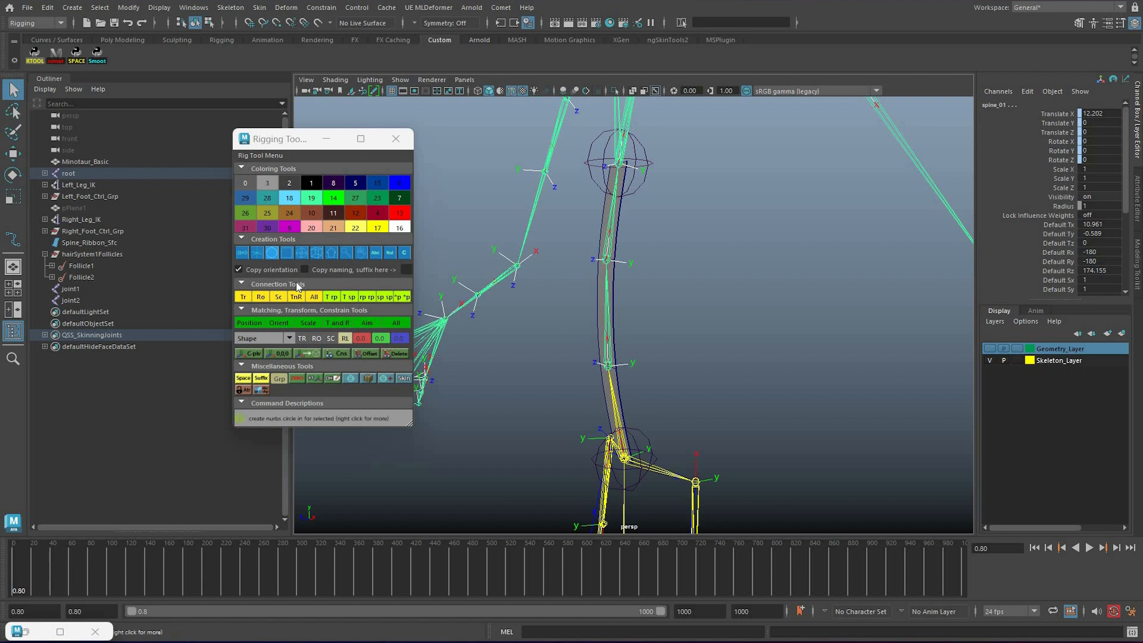
pyautogui.rightClick(242, 253)
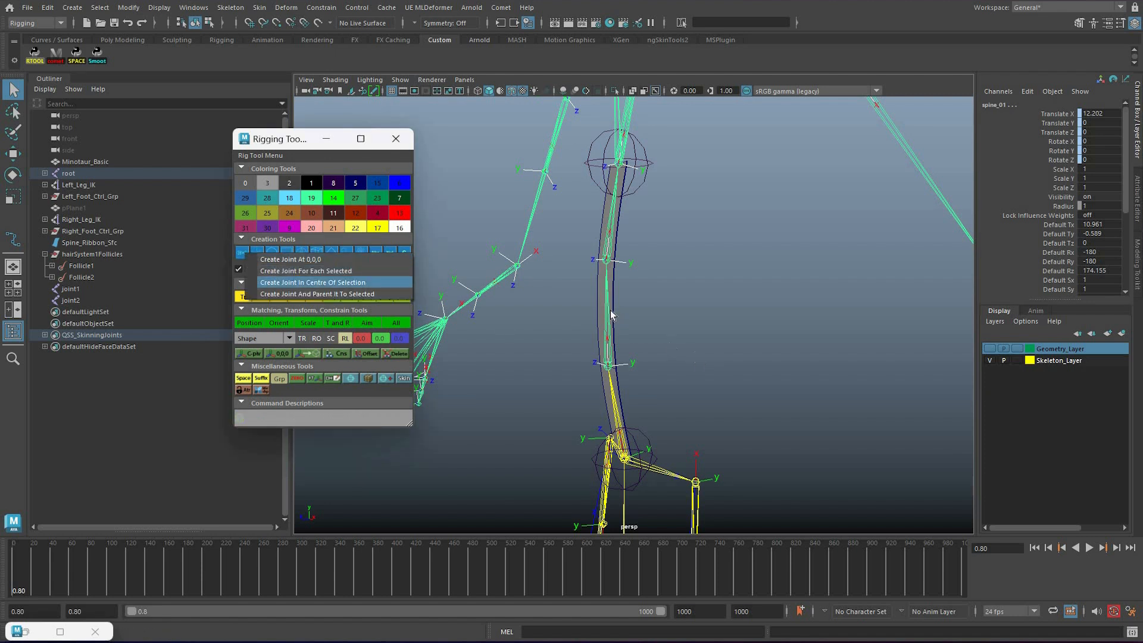
pyautogui.click(313, 283)
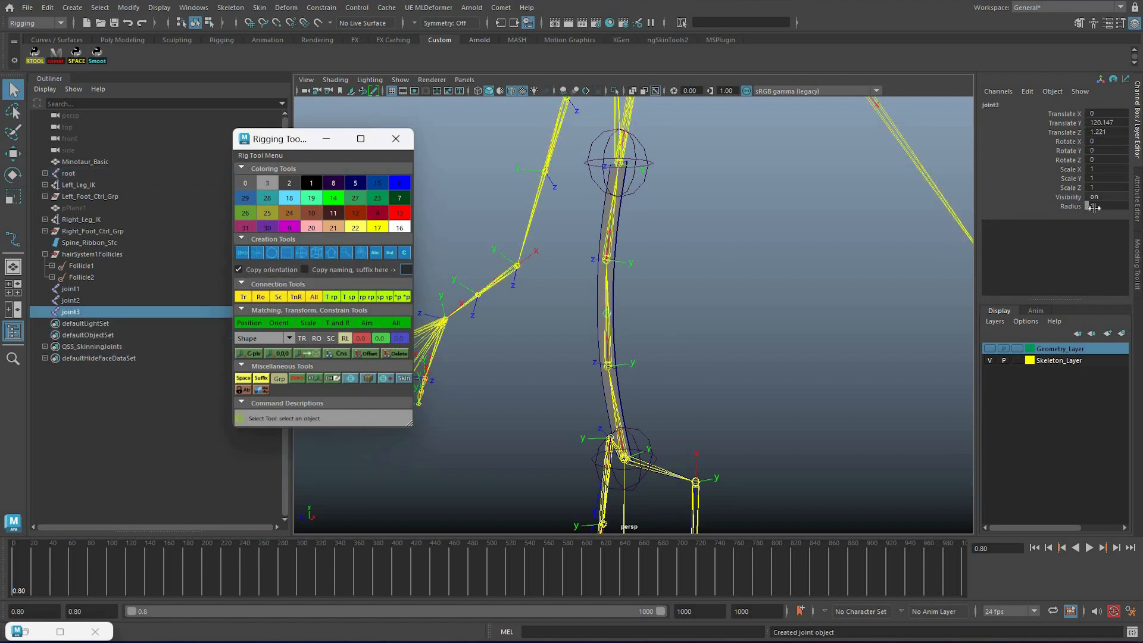
# Set the radius of the middle joint, joint3, to 8 to match the end joints, and close the rigging tools window
pyautogui.click(85, 323)
pyautogui.click(606, 312)
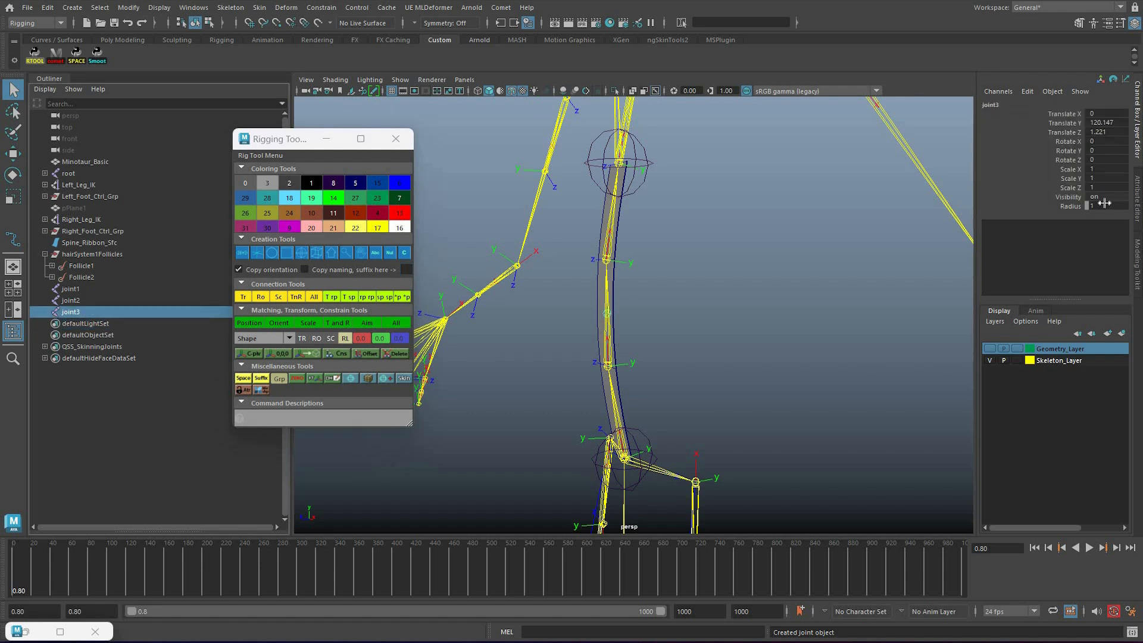
pyautogui.click(1105, 205)
pyautogui.write('10')
pyautogui.press('Return')
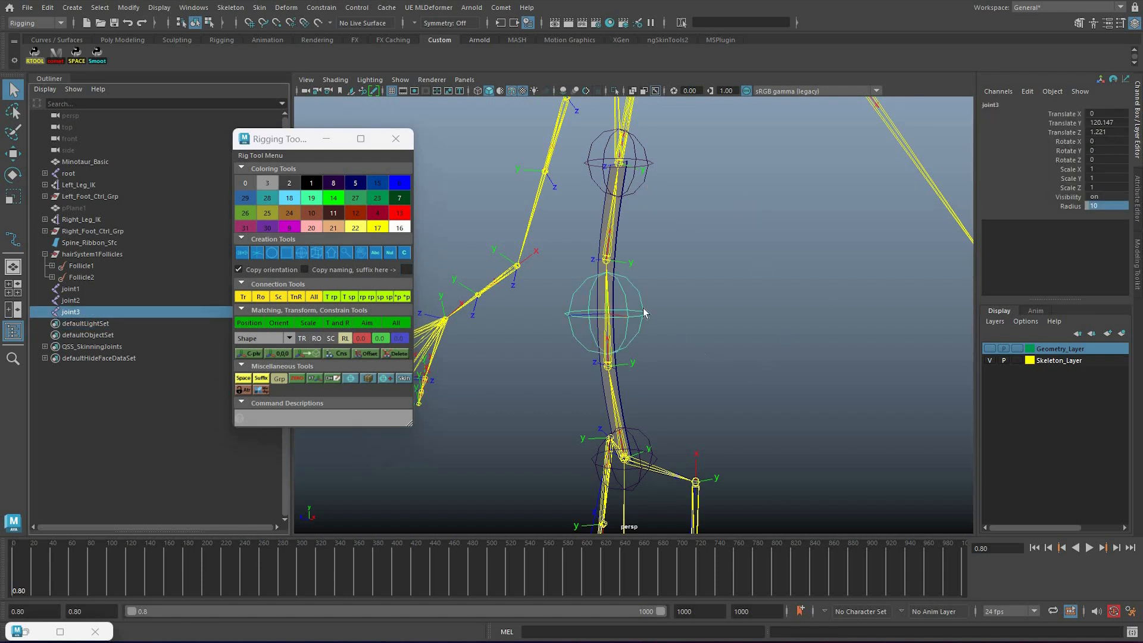
pyautogui.click(645, 163)
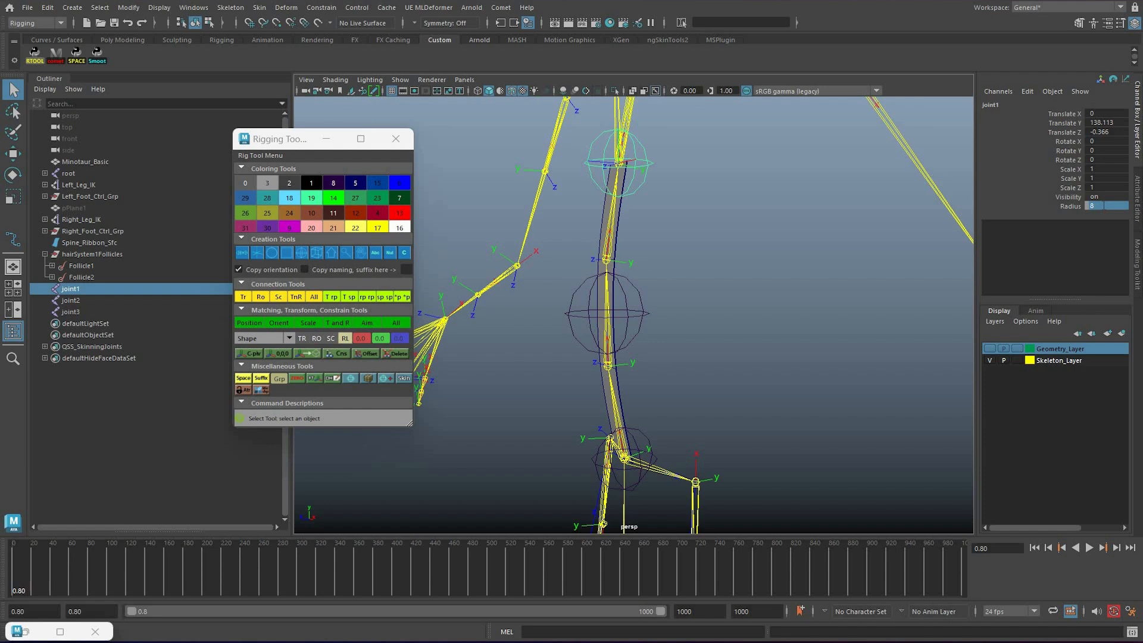
pyautogui.click(633, 310)
pyautogui.click(661, 227)
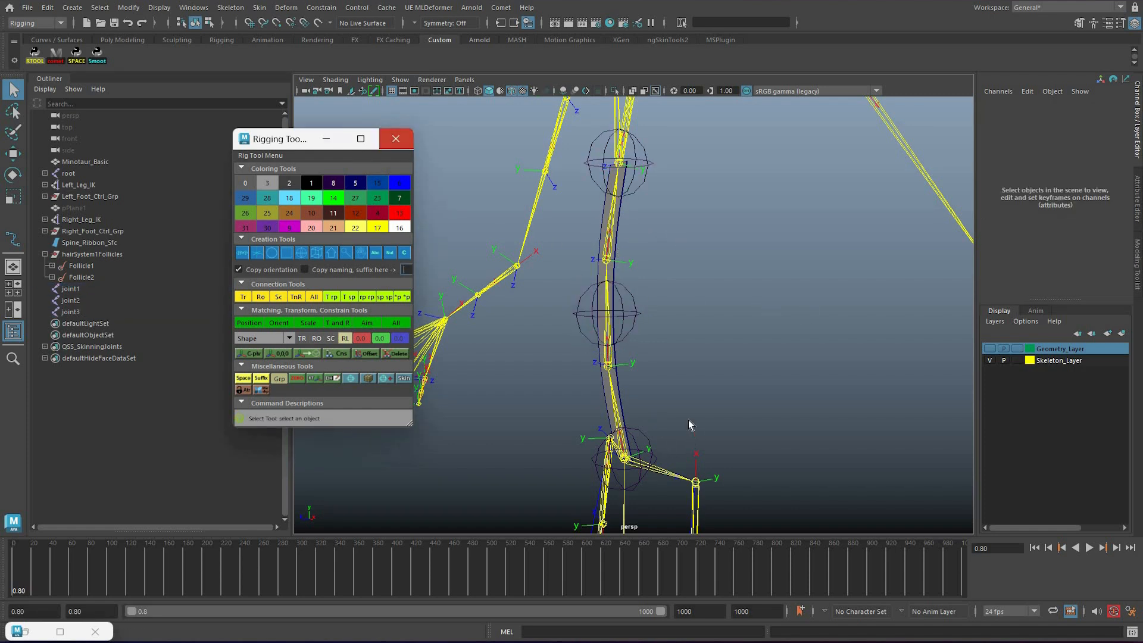
pyautogui.click(395, 139)
pyautogui.keyDown('alt'); pyautogui.moveTo(691, 415); pyautogui.dragTo(694, 320); pyautogui.keyUp('alt')
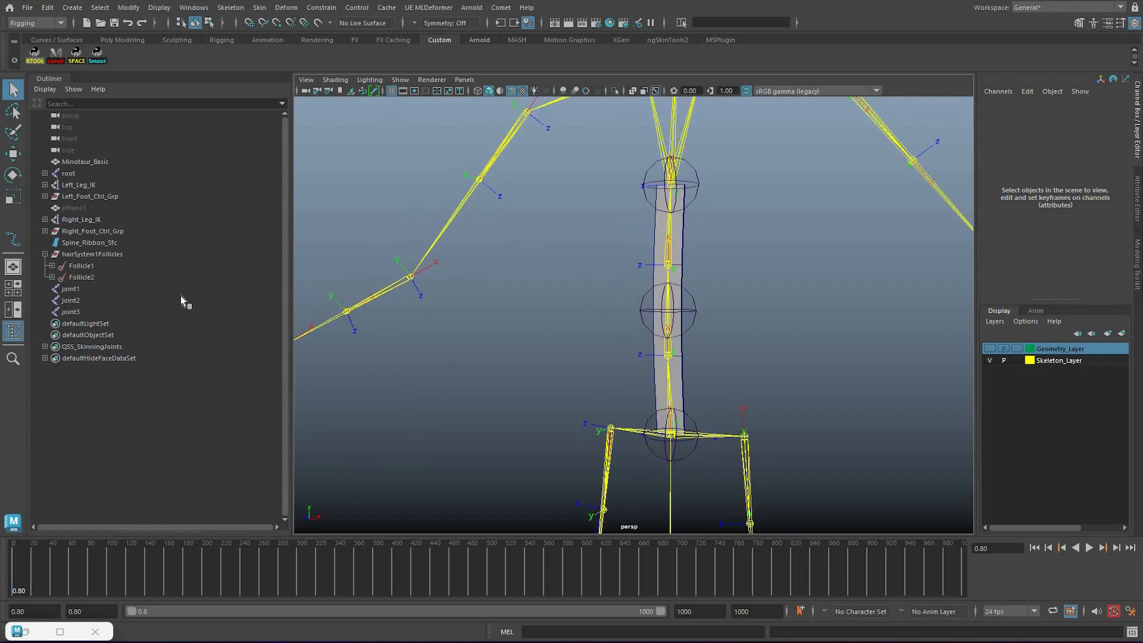
# Rename joint2, the joint at the hips, to Spine_Hip_Jnt
pyautogui.click(690, 424)
pyautogui.keyDown('ctrl'); pyautogui.click(83, 311); pyautogui.keyUp('ctrl')
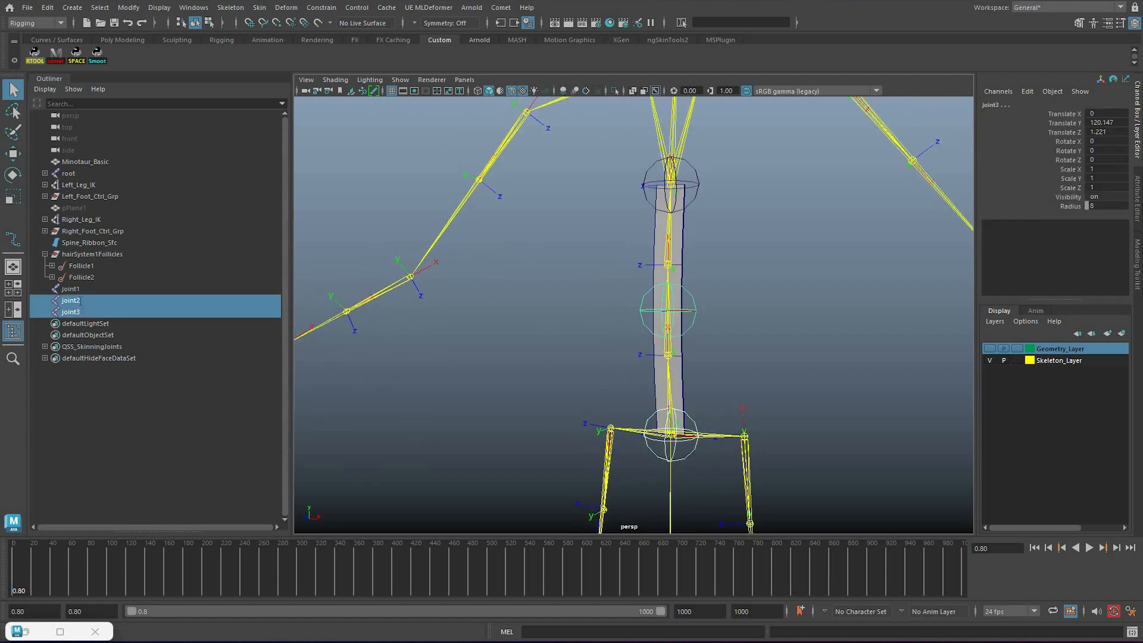
pyautogui.click(100, 300)
pyautogui.doubleClick(100, 300)
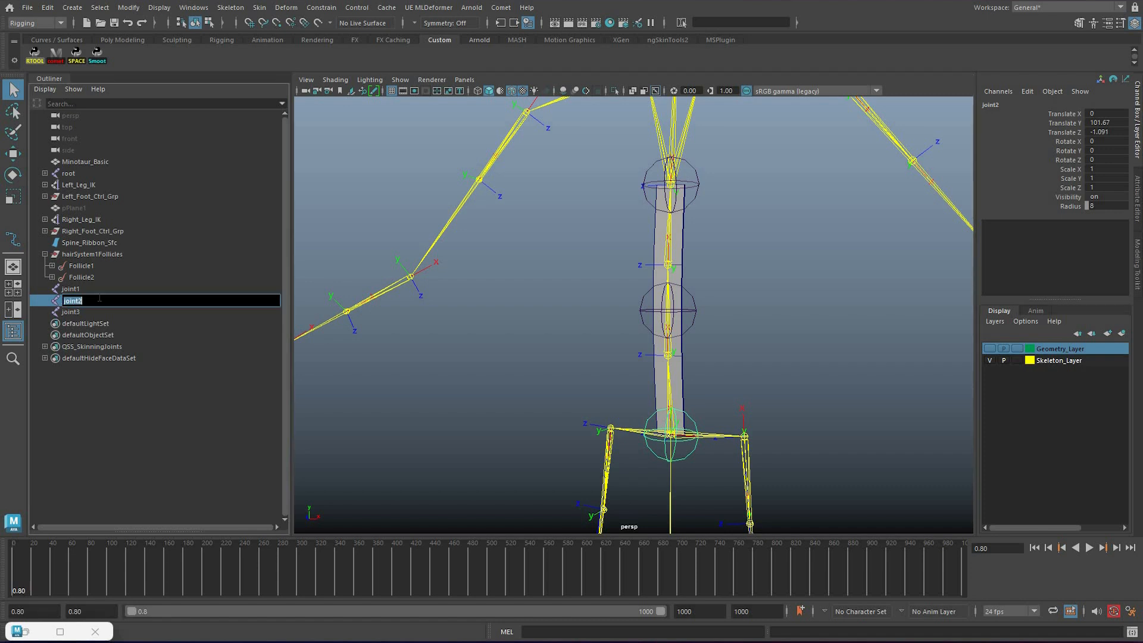
pyautogui.write('HIp')
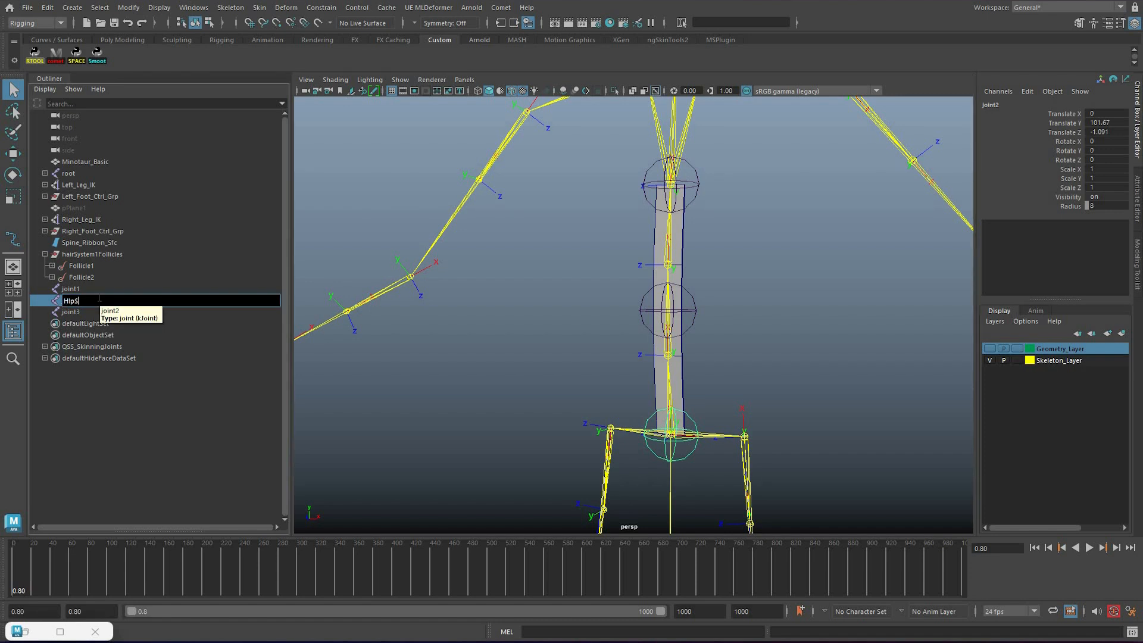
pyautogui.write('_S')
pyautogui.hotkey('ctrl', 'a')
pyautogui.write('Spine_Hip_Int')
pyautogui.press('Return')
# Rename the middle joint, joint3, to Spine_Belly_Jnt
pyautogui.click(72, 312)
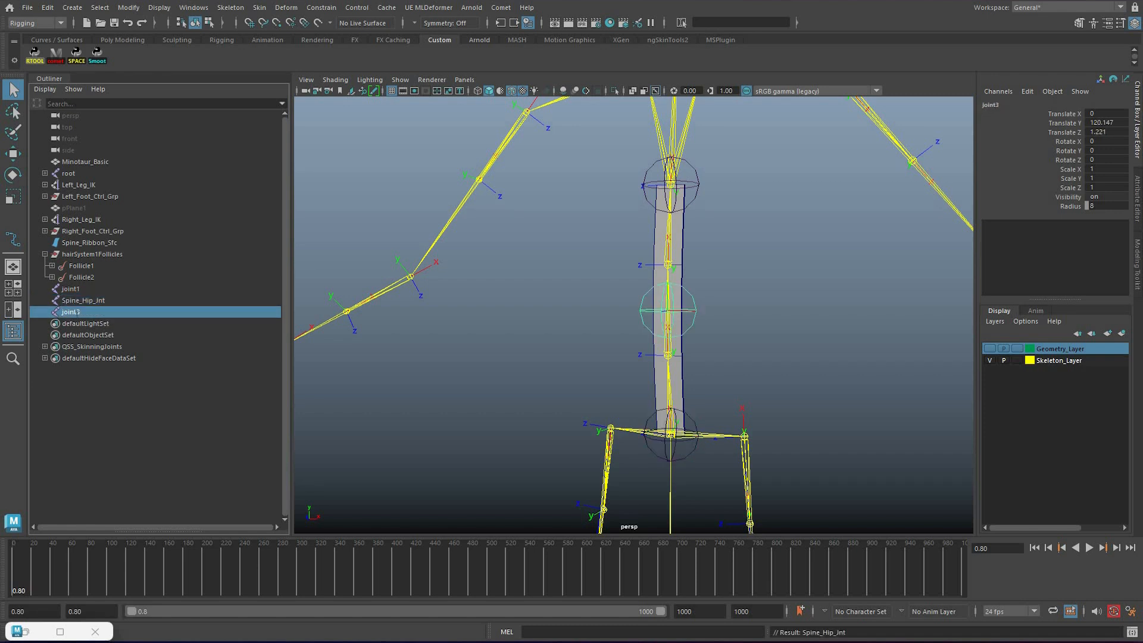
pyautogui.doubleClick(71, 312)
pyautogui.write('Spine_')
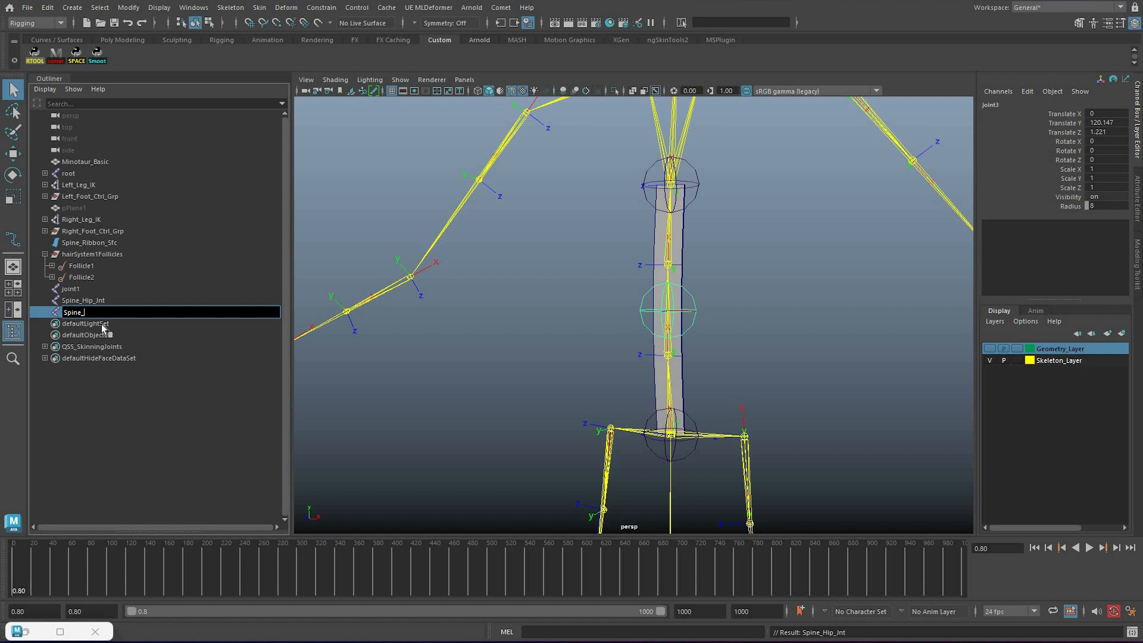
pyautogui.write('Belly_Int')
pyautogui.press('Return')
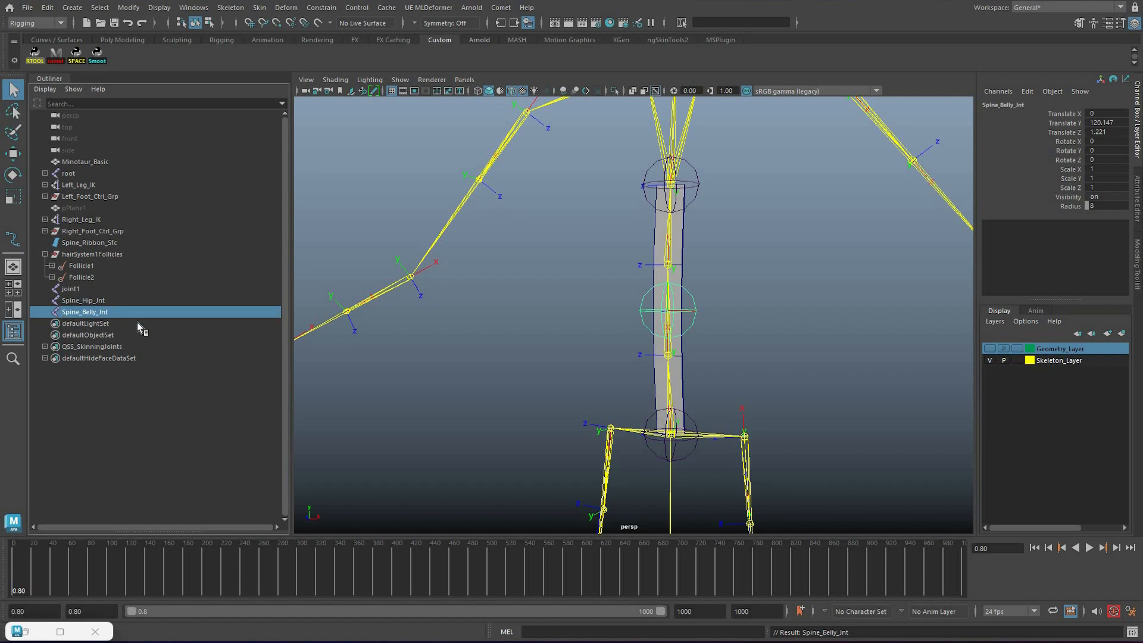
# Rename joint1, the joint at the upper end of the ribbon, to Spine_Chest_Jnt
pyautogui.doubleClick(72, 289)
pyautogui.write('Spine_Che')
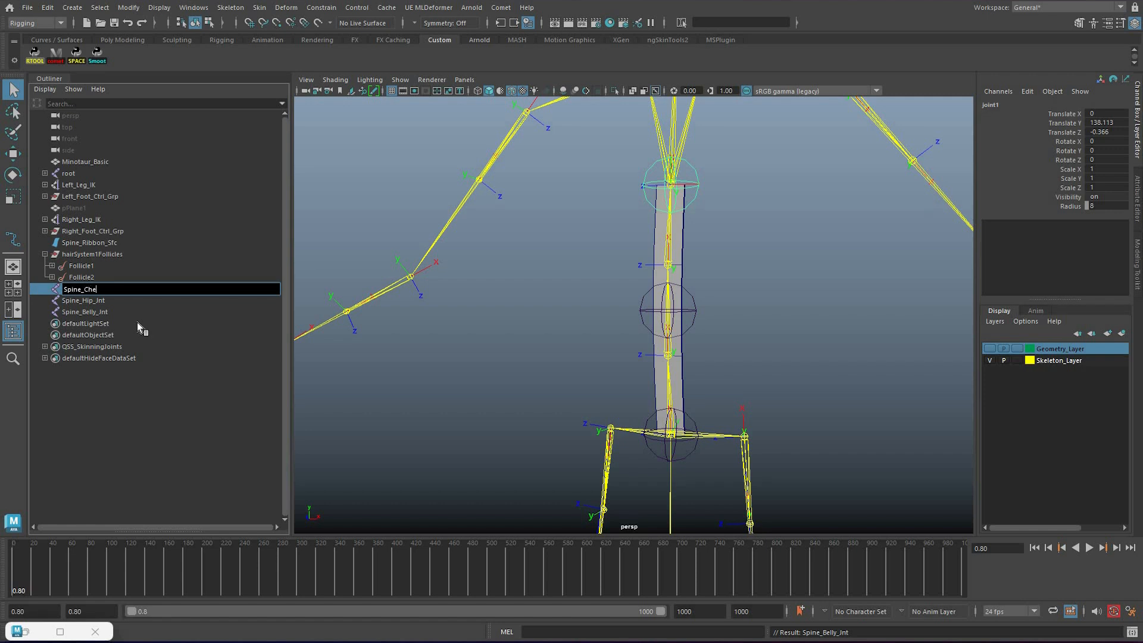
pyautogui.write('st_Int')
pyautogui.press('Return')
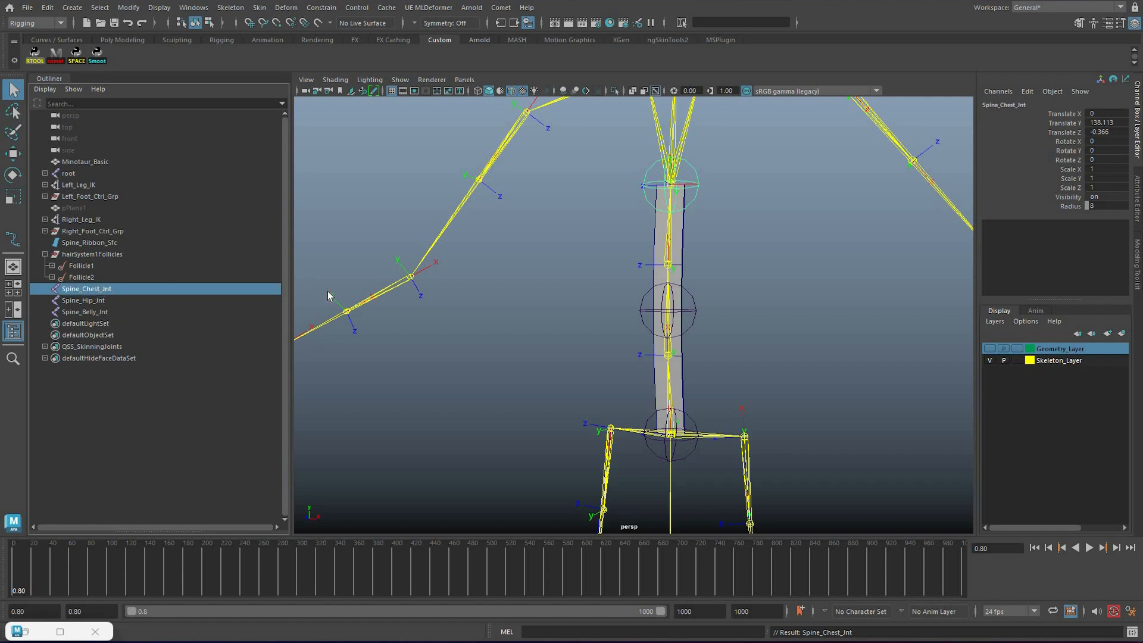
# Apply red colour override 13 to Spine_Chest_Jnt, Spine_Hip_Jnt and Spine_Belly_Jnt with the rigging tools
pyautogui.click(84, 312)
pyautogui.keyDown('shift'); pyautogui.click(86, 289); pyautogui.keyUp('shift')
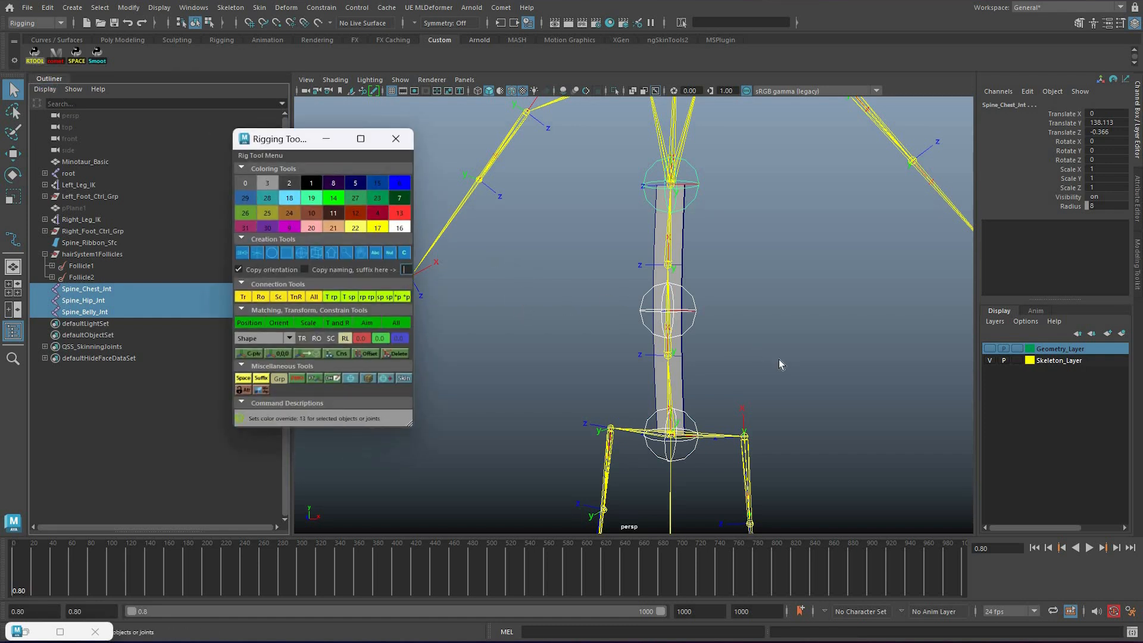
pyautogui.click(718, 298)
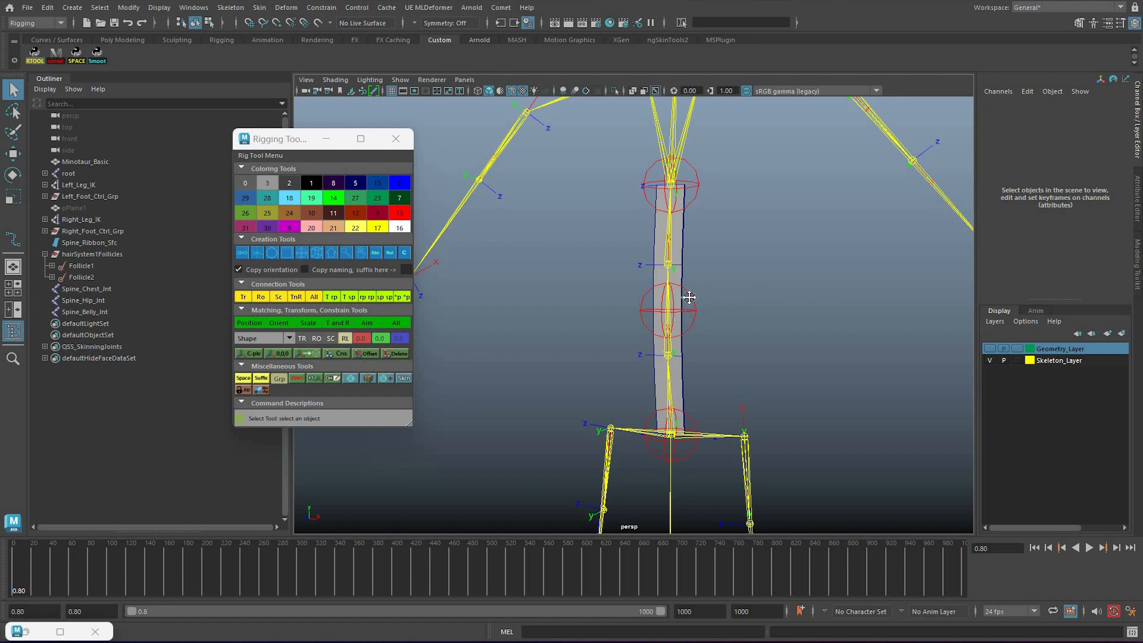
pyautogui.moveTo(740, 342)
pyautogui.keyDown('alt'); pyautogui.mouseDown()
pyautogui.moveTo(661, 340)
pyautogui.moveTo(732, 339)
pyautogui.mouseUp(); pyautogui.keyUp('alt')
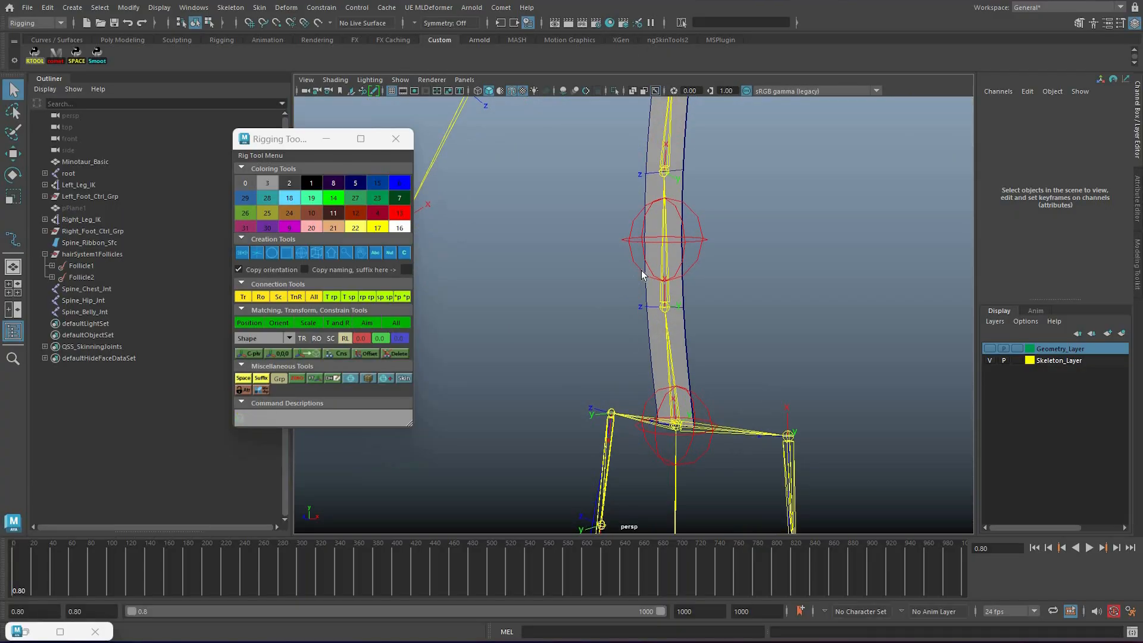
# Reset the Bind Skin options and bind Spine_Ribbon_Sfc to the hip, belly and chest control joints
pyautogui.click(642, 275)
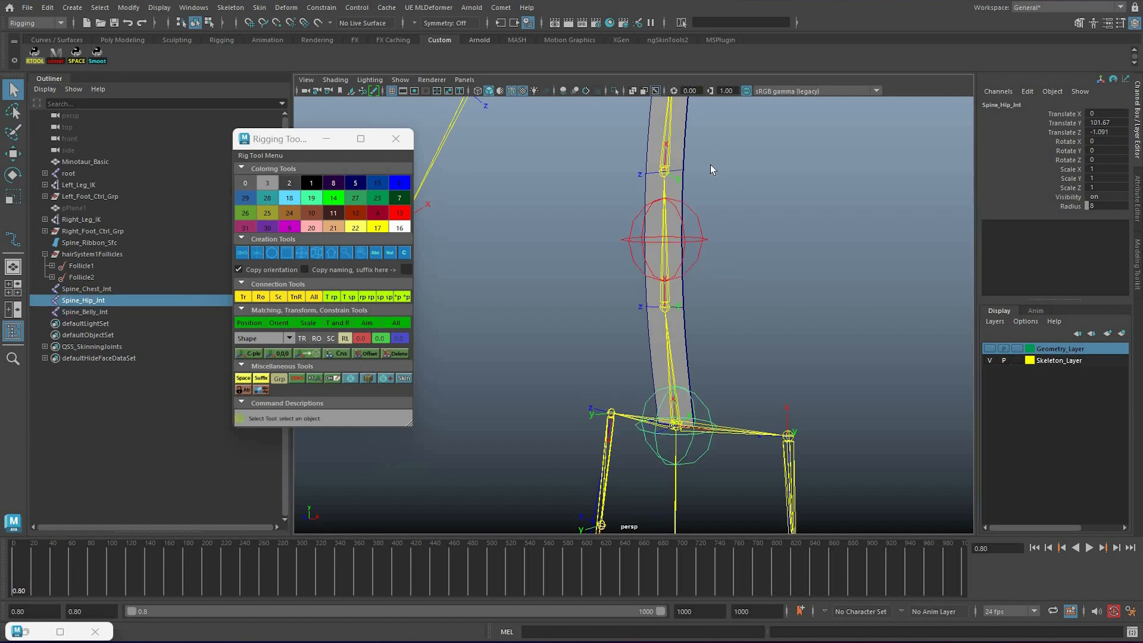
pyautogui.keyDown('shift'); pyautogui.click(693, 216); pyautogui.keyUp('shift')
pyautogui.keyDown('alt'); pyautogui.moveTo(693, 216); pyautogui.dragTo(701, 312, button='middle'); pyautogui.keyUp('alt')
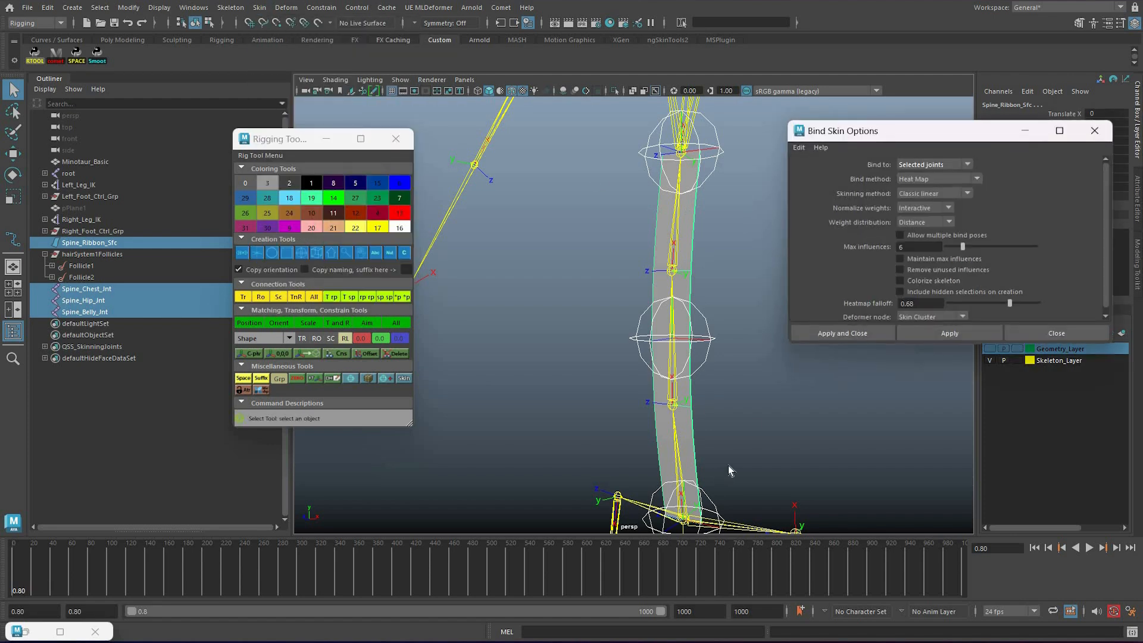
pyautogui.click(799, 147)
pyautogui.click(825, 169)
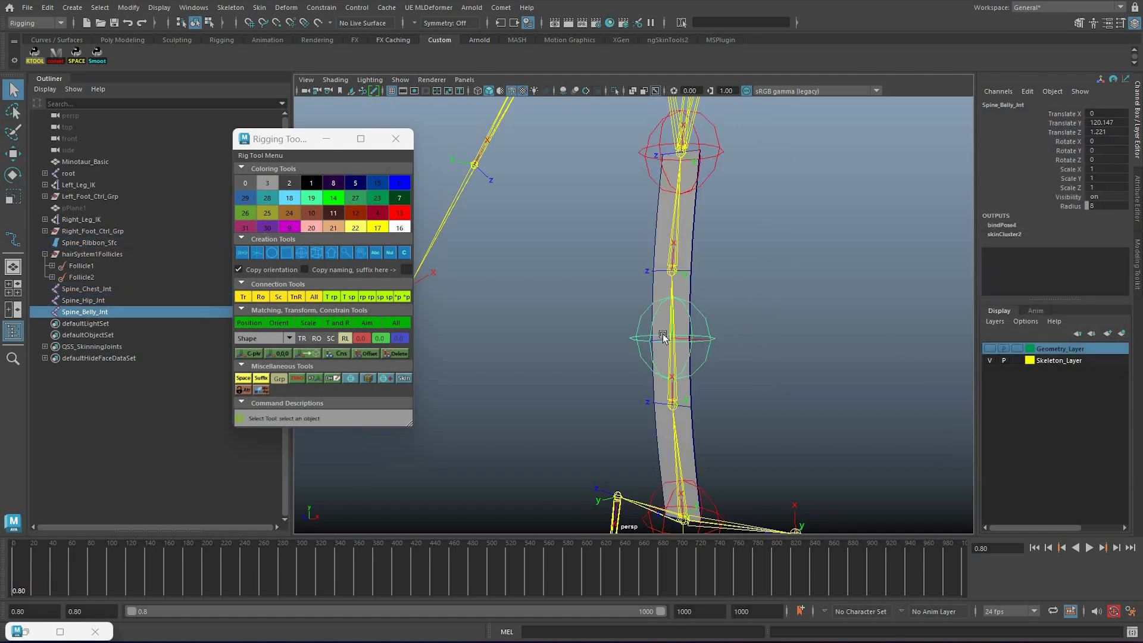
# Test the ribbon's deformation by moving Spine_Belly_Jnt, and undo the move
pyautogui.scroll(-4, 619, 333)
pyautogui.press('w')
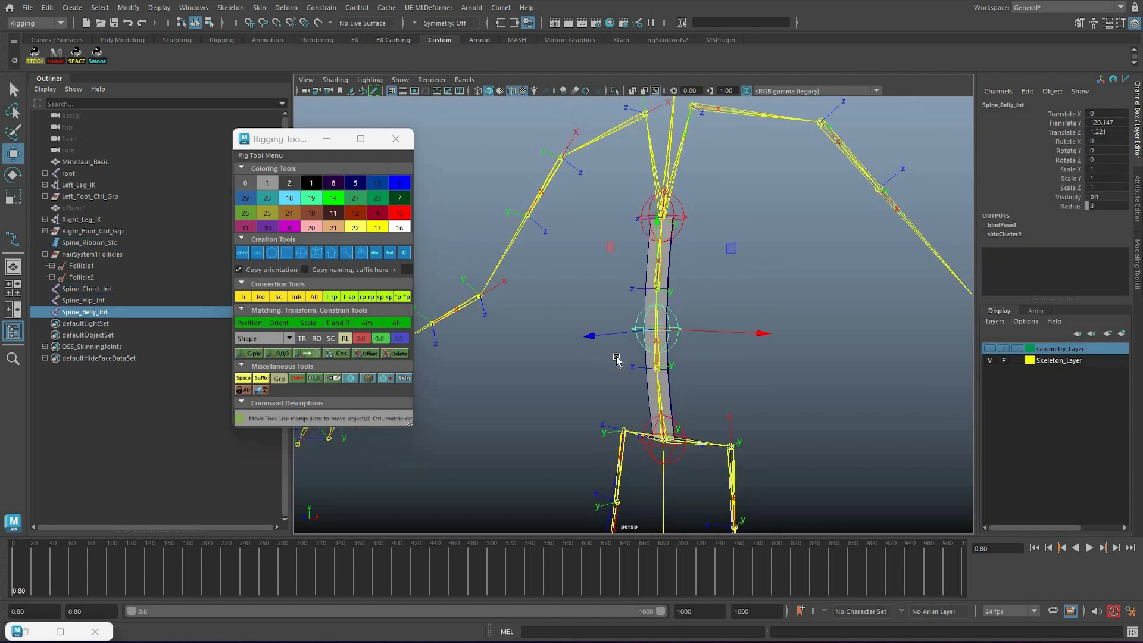
pyautogui.moveTo(657, 329); pyautogui.dragTo(689, 246)
pyautogui.hotkey('ctrl', 'z')
pyautogui.hotkey('ctrl', 'z')
pyautogui.hotkey('ctrl', 'z')
pyautogui.hotkey('ctrl', 'z')
pyautogui.hotkey('ctrl', 'z')
# Test-move Spine_Chest_Jnt and Spine_Hip_Jnt in turn to check how the ribbon bends, undoing each move
pyautogui.press('q')
pyautogui.click(657, 226)
pyautogui.press('w')
pyautogui.moveTo(684, 435)
pyautogui.mouseDown(button='middle')
pyautogui.moveTo(680, 464)
pyautogui.moveTo(609, 457)
pyautogui.moveTo(685, 418)
pyautogui.moveTo(684, 434)
pyautogui.mouseUp(button='middle')
pyautogui.hotkey('ctrl', 'z')
pyautogui.press('q')
pyautogui.click(684, 436)
pyautogui.press('w')
pyautogui.moveTo(714, 220); pyautogui.dragTo(710, 197, button='middle')
pyautogui.hotkey('ctrl', 'z')
pyautogui.press('q')
pyautogui.click(649, 225)
pyautogui.press('w')
pyautogui.moveTo(564, 268); pyautogui.dragTo(661, 428, button='middle')
pyautogui.hotkey('ctrl', 'z')
pyautogui.press('q')
pyautogui.click(679, 437)
pyautogui.press('w')
pyautogui.moveTo(704, 352); pyautogui.dragTo(797, 391, button='middle')
pyautogui.hotkey('ctrl', 'z')
pyautogui.press('q')
# Parent constrain spine_03 to Spine_Chest_Jnt
pyautogui.keyDown('alt'); pyautogui.moveTo(743, 269); pyautogui.dragTo(770, 228); pyautogui.keyUp('alt')
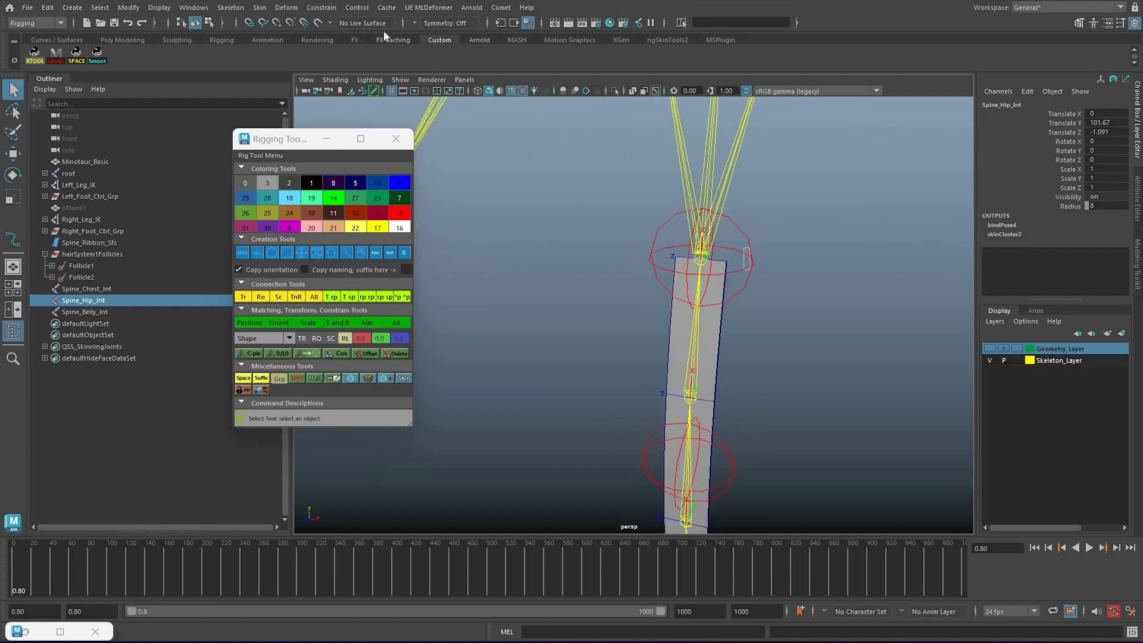
pyautogui.keyDown('shift'); pyautogui.click(728, 179); pyautogui.keyUp('shift')
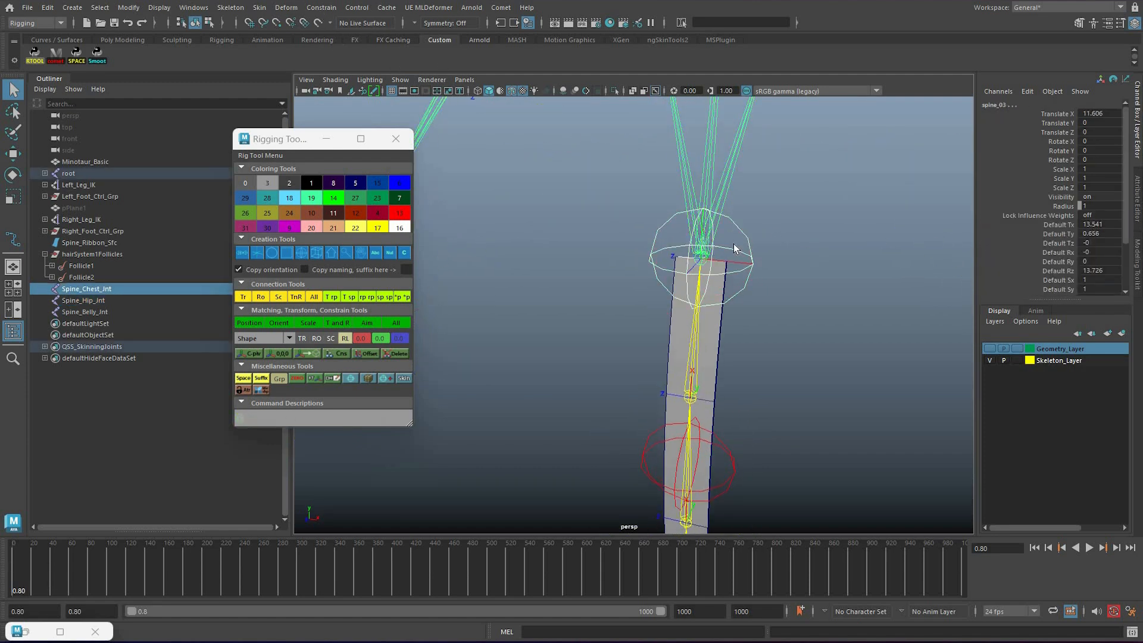
pyautogui.click(320, 7)
pyautogui.click(333, 38)
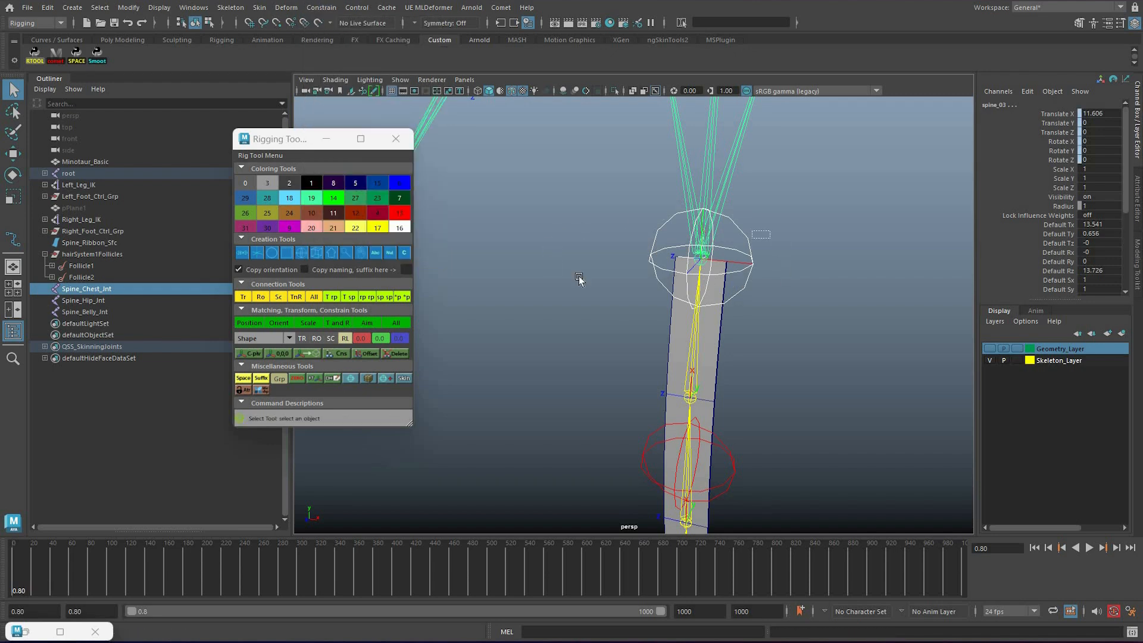
# Test the upper-body constraint by moving Spine_Chest_Jnt, and undo the move
pyautogui.click(681, 233)
pyautogui.press('w')
pyautogui.keyDown('alt'); pyautogui.moveTo(681, 233); pyautogui.dragTo(579, 307, button='right'); pyautogui.keyUp('alt')
pyautogui.moveTo(722, 341); pyautogui.dragTo(732, 368, button='middle')
pyautogui.hotkey('ctrl', 'z')
pyautogui.hotkey('ctrl', 'z')
pyautogui.hotkey('ctrl', 'z')
pyautogui.hotkey('ctrl', 'z')
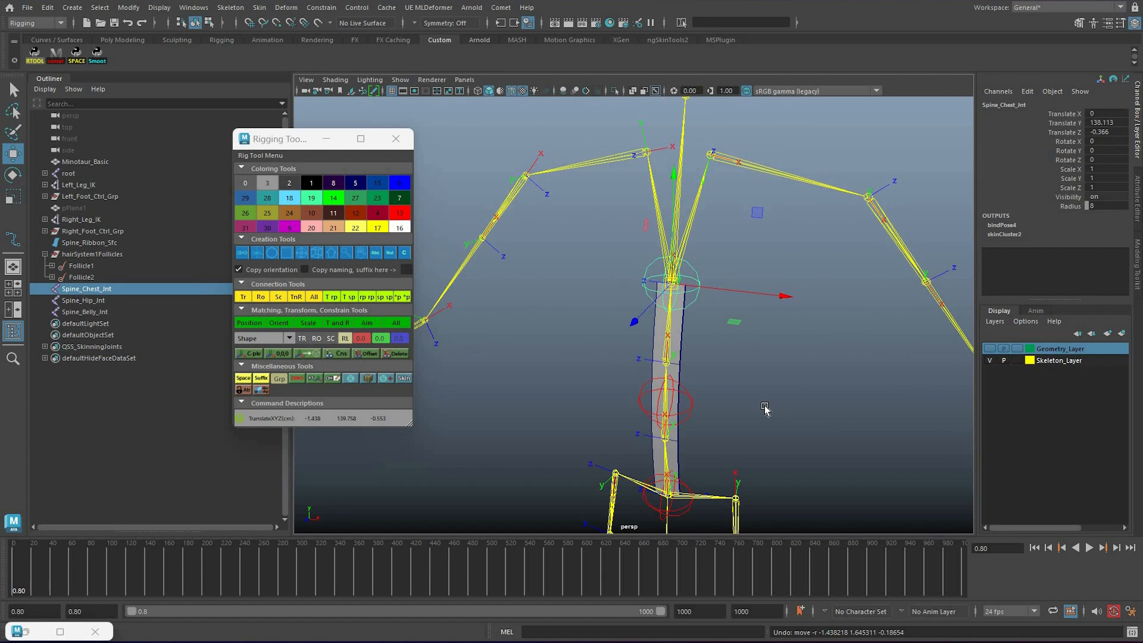
# Parent constrain the pelvis joint to Spine_Hip_Jnt and clear the selection
pyautogui.keyDown('alt'); pyautogui.moveTo(759, 529); pyautogui.dragTo(742, 412, button='middle'); pyautogui.keyUp('alt')
pyautogui.keyDown('alt'); pyautogui.moveTo(743, 412); pyautogui.dragTo(798, 465, button='right'); pyautogui.keyUp('alt')
pyautogui.keyDown('alt'); pyautogui.moveTo(797, 465); pyautogui.dragTo(793, 369, button='middle'); pyautogui.keyUp('alt')
pyautogui.keyDown('alt'); pyautogui.moveTo(793, 370); pyautogui.dragTo(867, 410, button='right'); pyautogui.keyUp('alt')
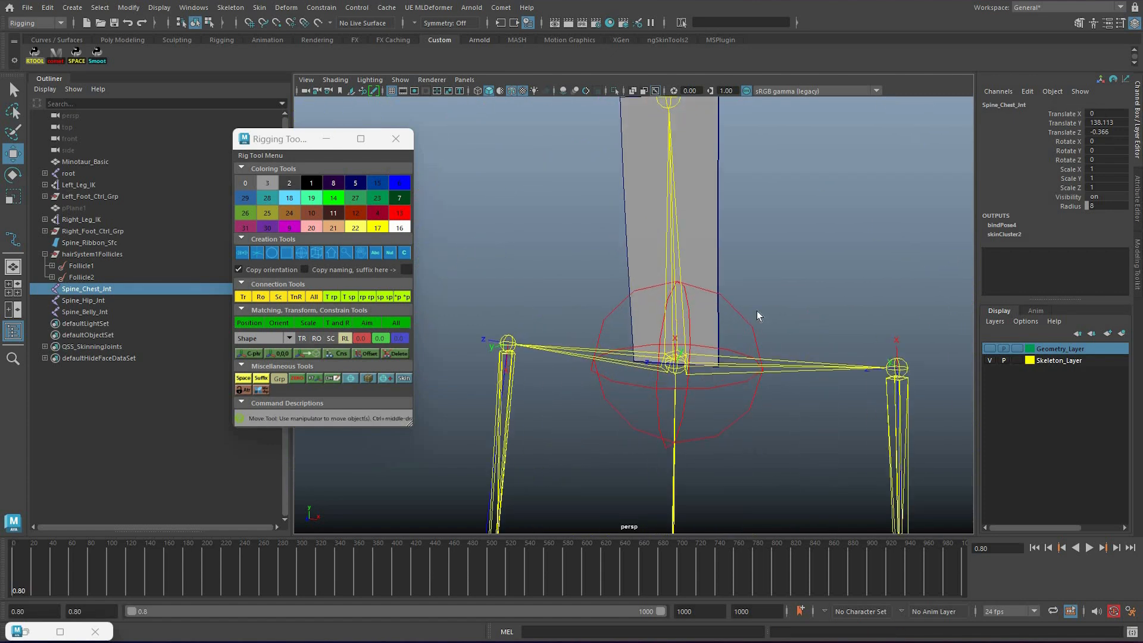
pyautogui.press('q')
pyautogui.click(676, 230)
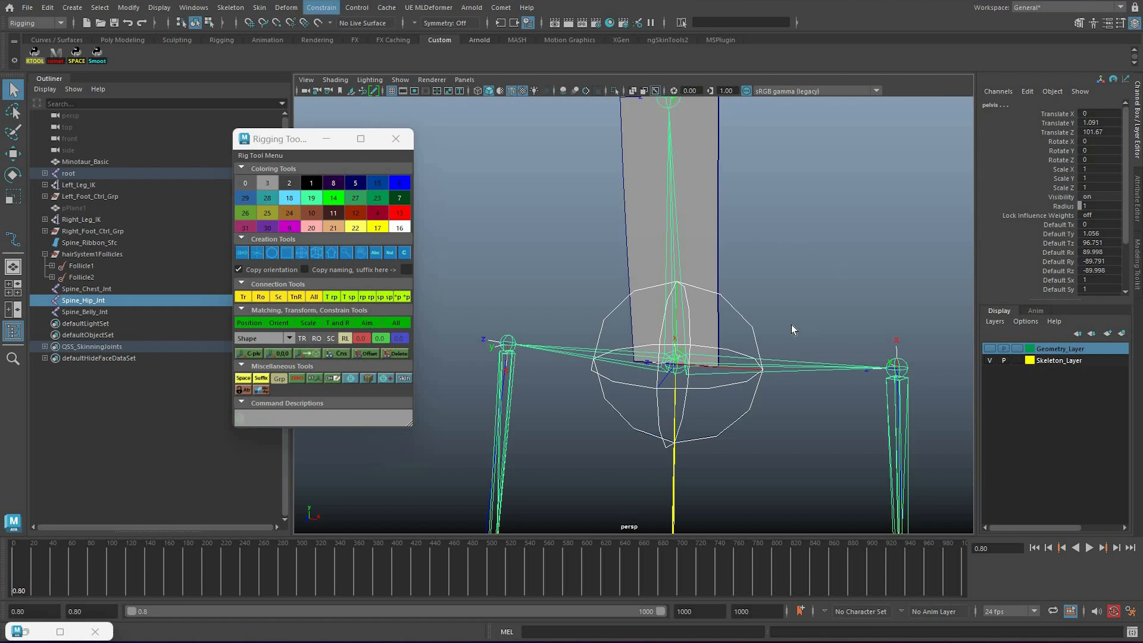
pyautogui.click(367, 39)
pyautogui.click(590, 317)
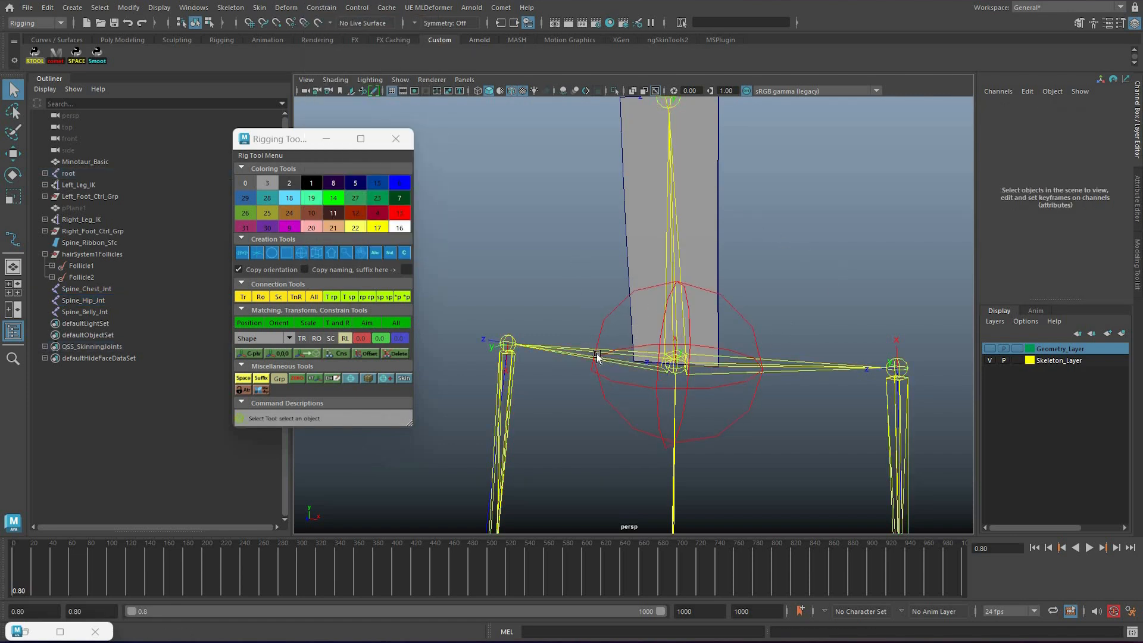
# Test the pelvis constraint by moving Spine_Hip_Jnt, undo the moves and clear the selection
pyautogui.click(621, 311)
pyautogui.scroll(-8, 620, 311)
pyautogui.press('w')
pyautogui.moveTo(470, 266); pyautogui.dragTo(674, 228, button='middle')
pyautogui.press('q')
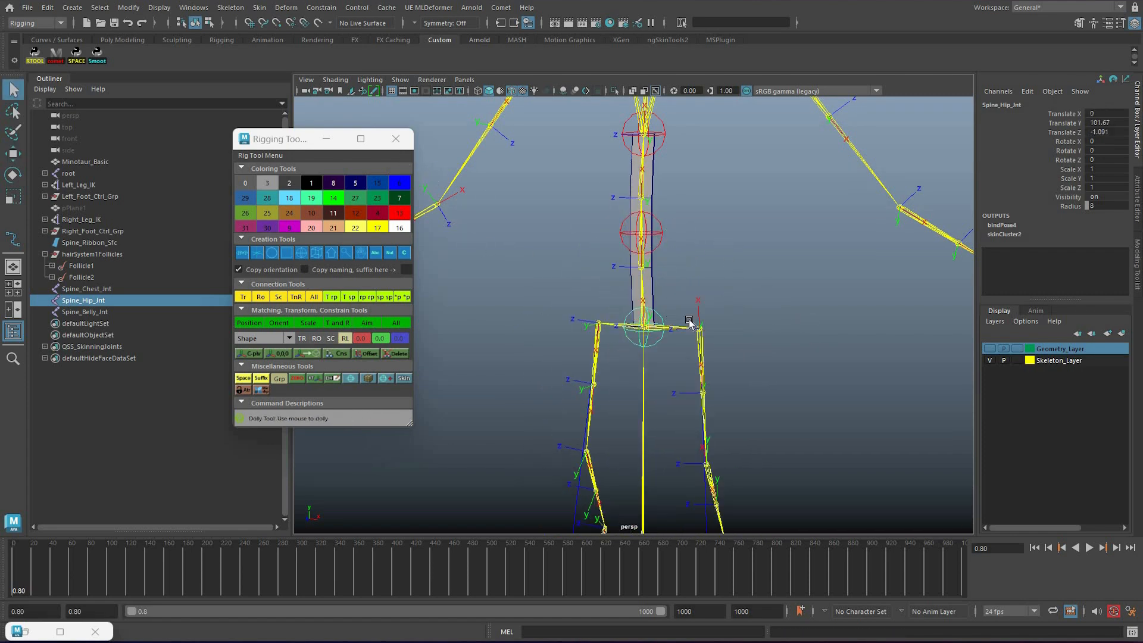
pyautogui.scroll(-4, 707, 313)
pyautogui.keyDown('alt'); pyautogui.moveTo(706, 313); pyautogui.dragTo(728, 316); pyautogui.keyUp('alt')
pyautogui.press('w')
pyautogui.moveTo(625, 323); pyautogui.dragTo(693, 227, button='middle')
pyautogui.hotkey('ctrl', 'z')
pyautogui.hotkey('ctrl', 'z')
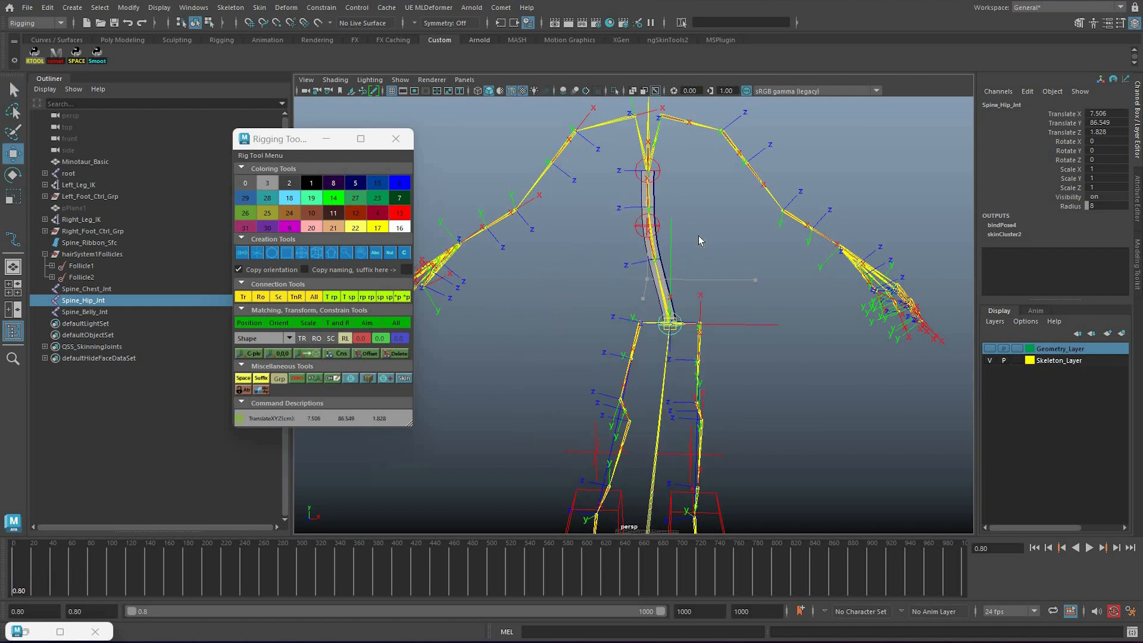
pyautogui.press('q')
pyautogui.click(956, 300)
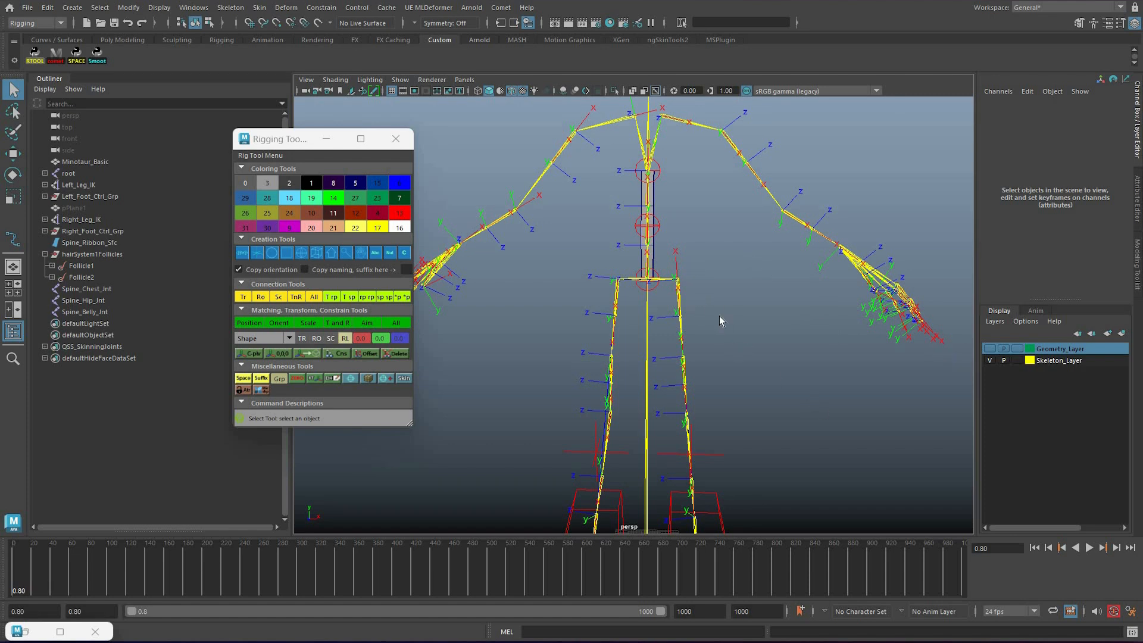
pyautogui.scroll(5, 702, 307)
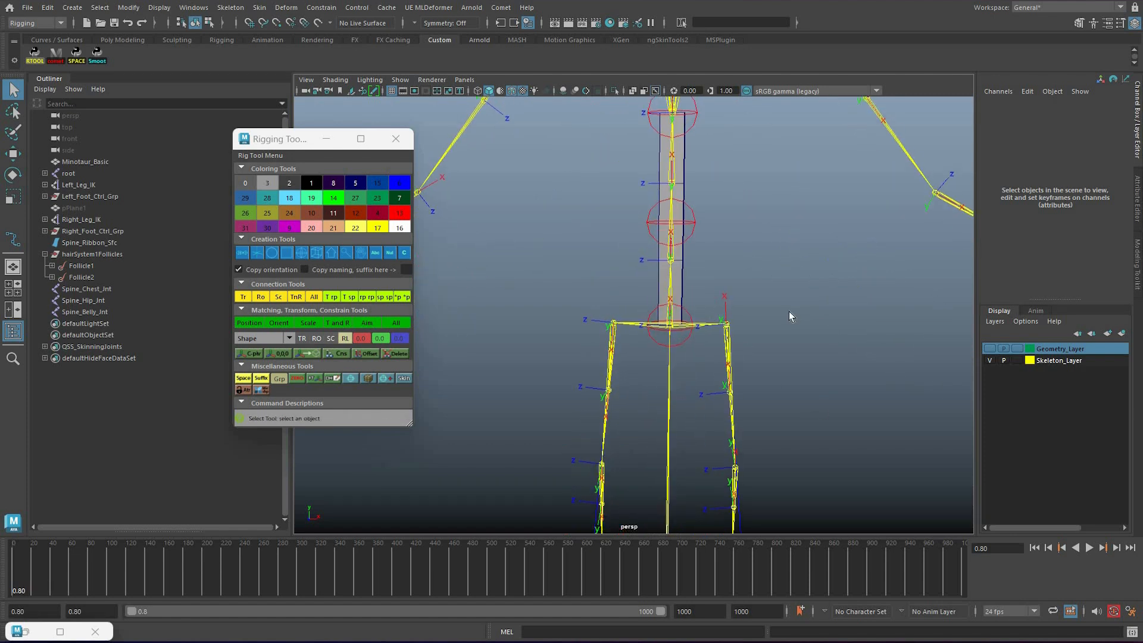
pyautogui.click(691, 195)
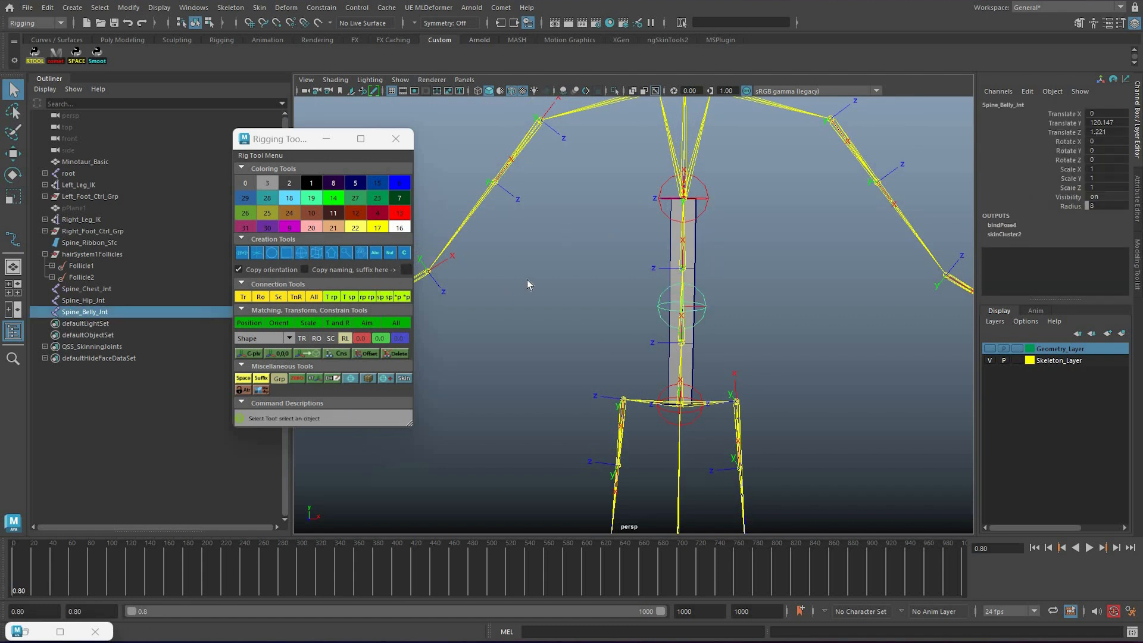
pyautogui.click(659, 199)
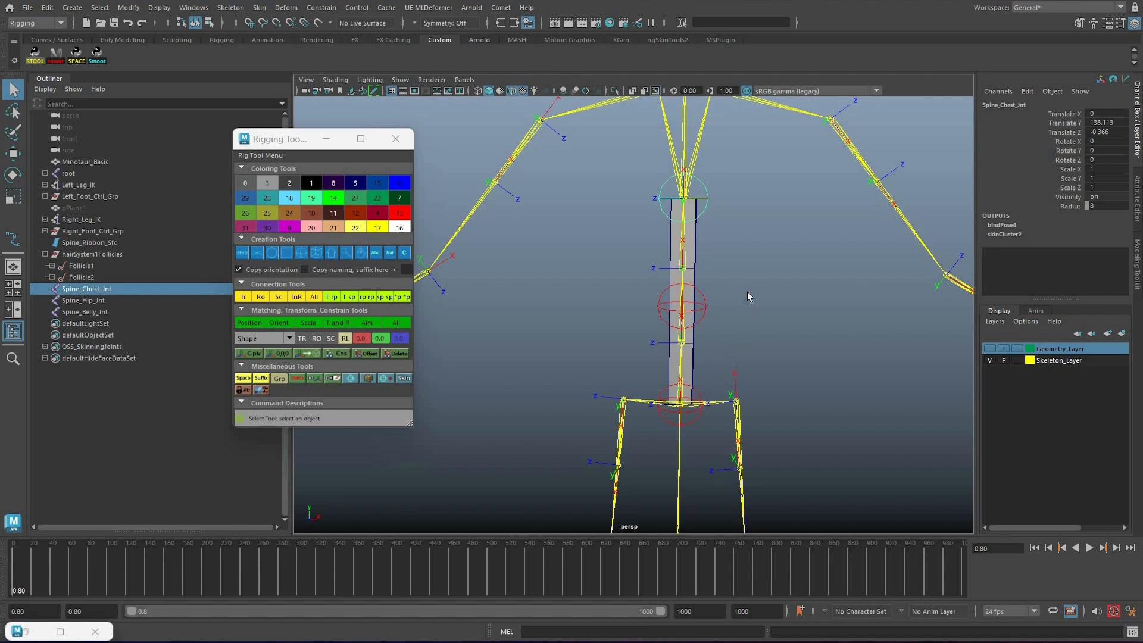
pyautogui.click(706, 306)
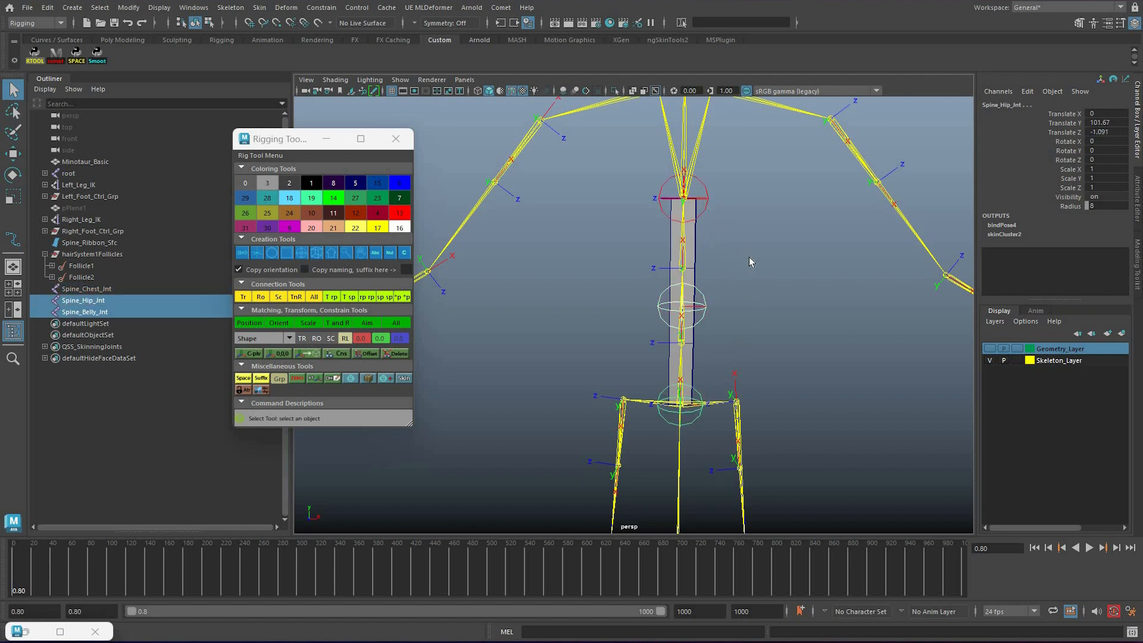
pyautogui.click(712, 308)
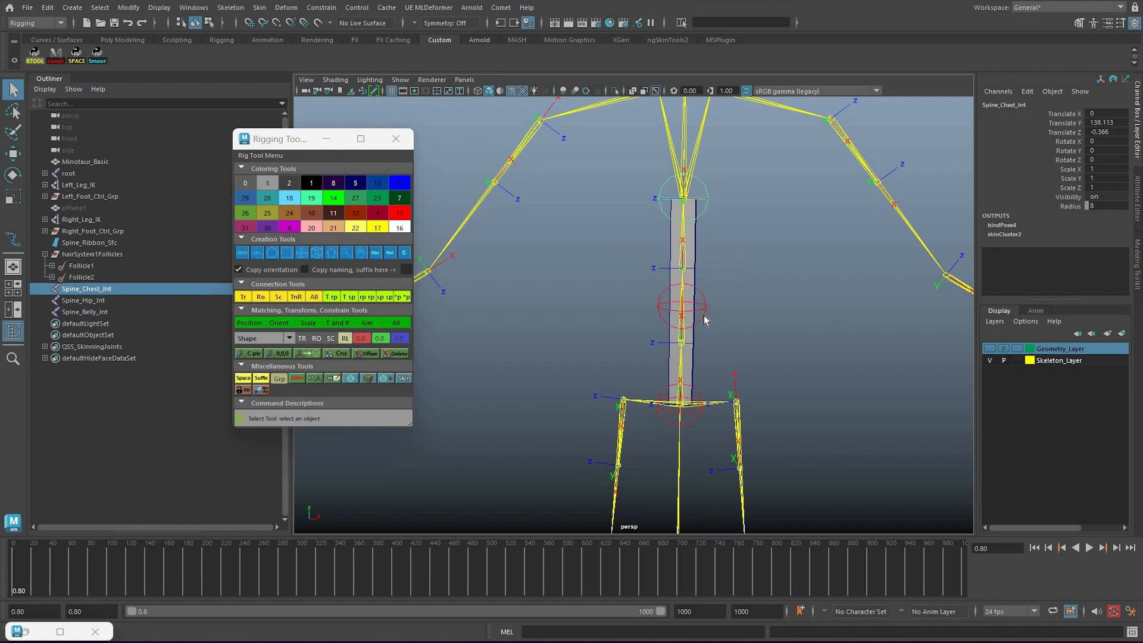
# Show Geometry_Layer and switch the viewport to wireframe display with Spine_Belly_Jnt selected
pyautogui.click(990, 348)
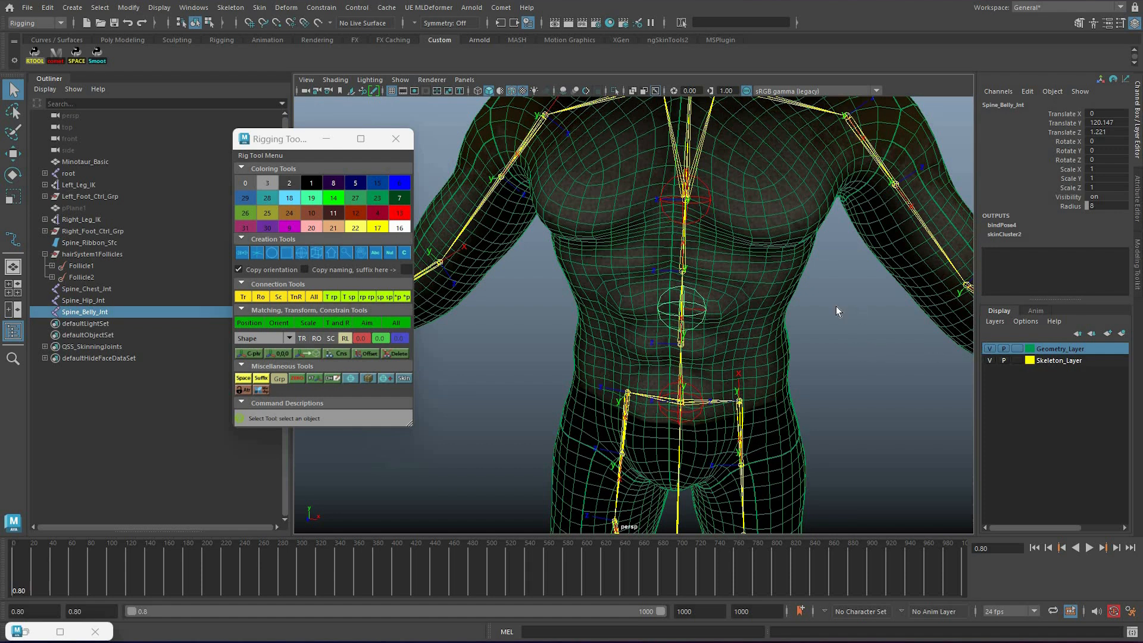
pyautogui.hotkey('ctrl', 'z')
pyautogui.hotkey('shift', 'z')
pyautogui.press('4')
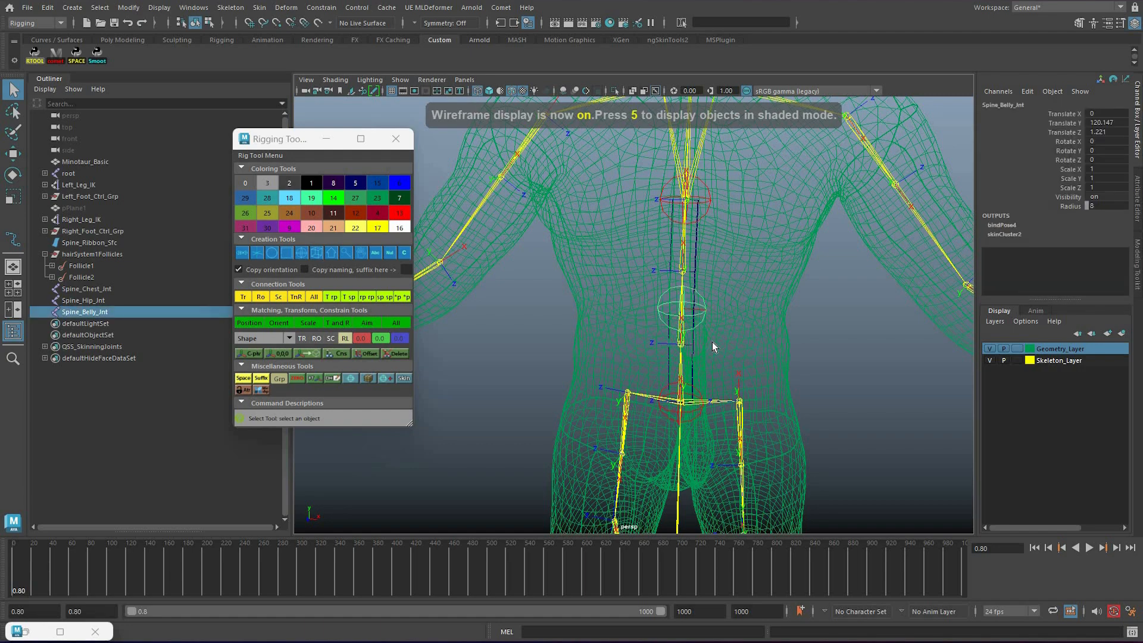
# Create a NURBS circle control at Spine_Belly_Jnt with the rigging tools, copying the joint's orientation
pyautogui.click(272, 253)
pyautogui.scroll(3, 703, 310)
pyautogui.scroll(-3, 702, 309)
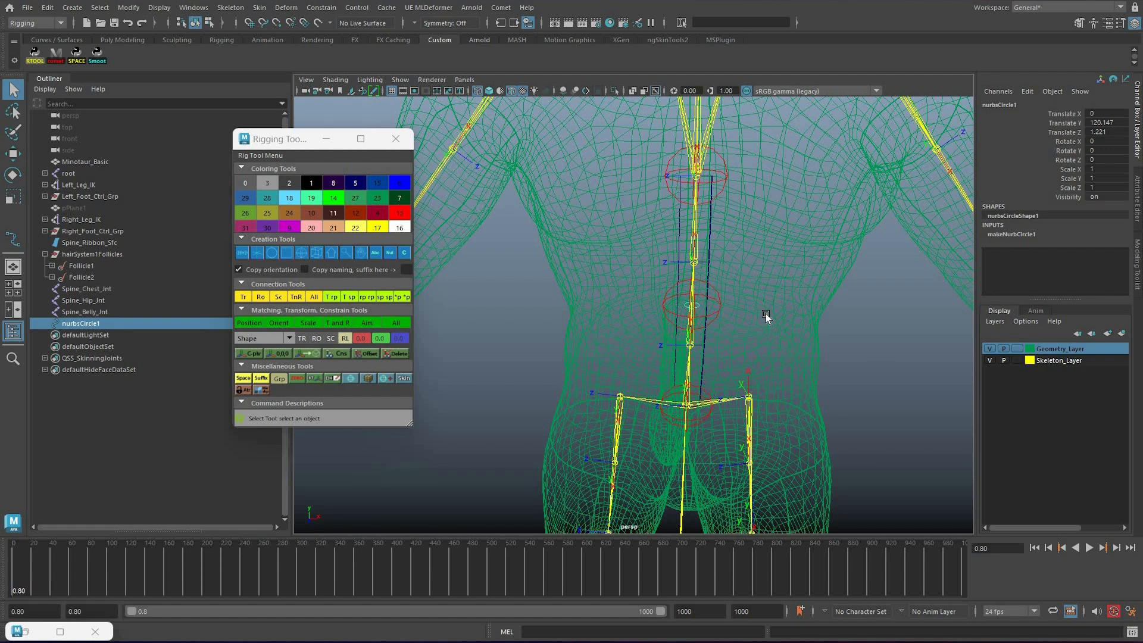
# Scale up the belly circle's control points until the circle surrounds the minotaur's waist, and return to object selection
pyautogui.press('F8')
pyautogui.press('r')
pyautogui.moveTo(801, 353); pyautogui.dragTo(798, 327)
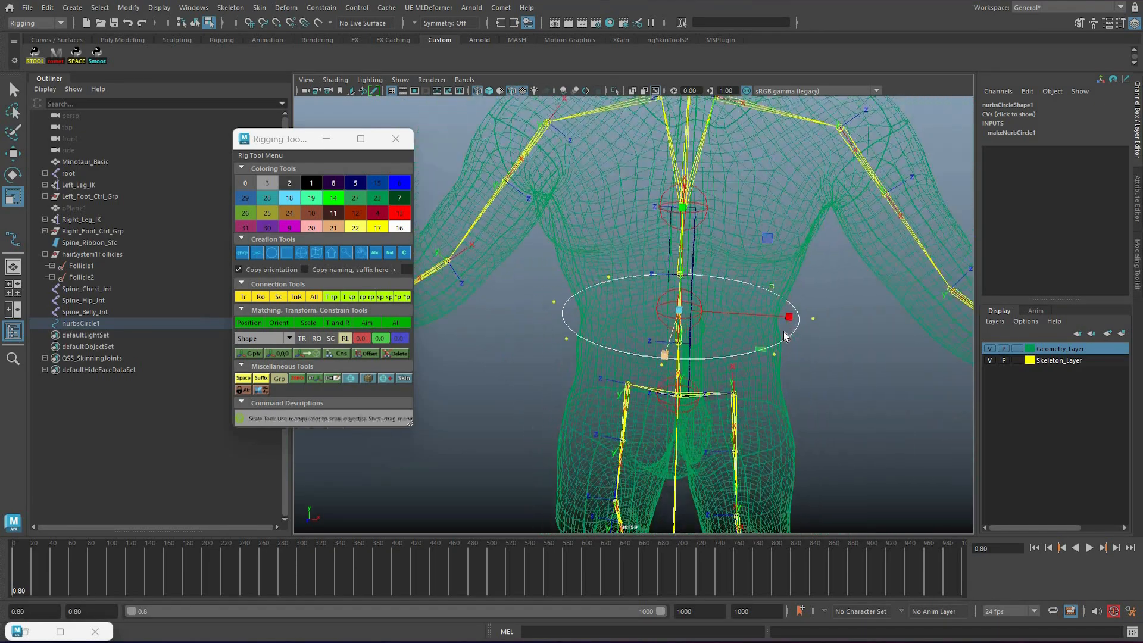
pyautogui.press('q')
pyautogui.moveTo(785, 330); pyautogui.dragTo(864, 335, button='right')
pyautogui.click(794, 325)
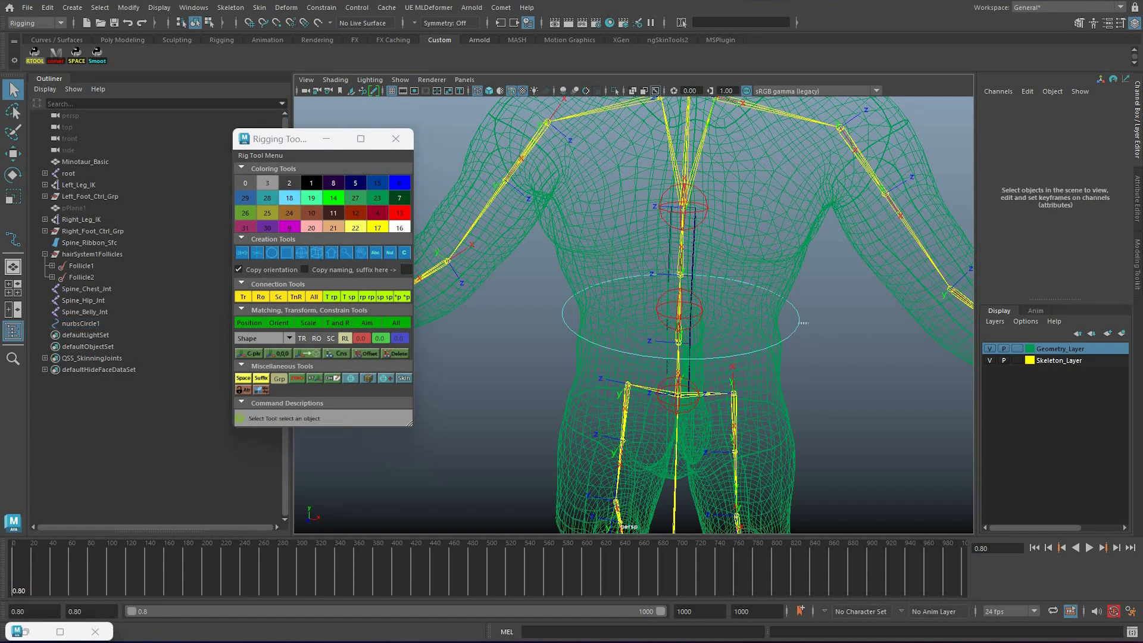
# Rename the belly circle as Belly_Ctrl
pyautogui.doubleClick(998, 105)
pyautogui.write('Belly_Ctrl')
pyautogui.press('Return')
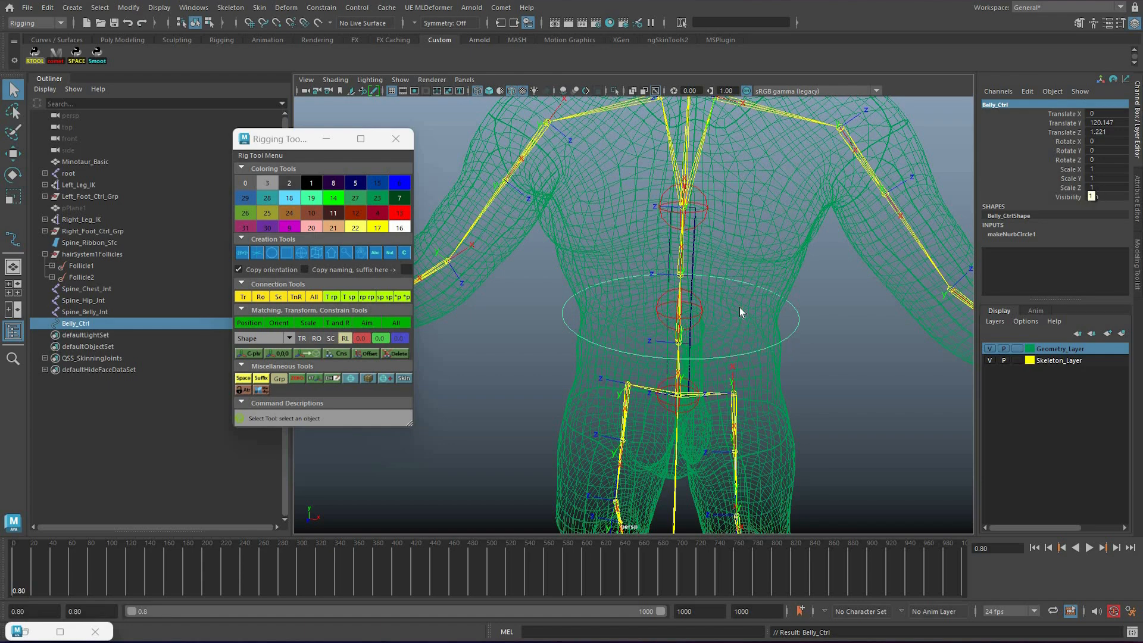
# Create a NURBS circle control at Spine_Hip_Jnt with the rigging tools, copying the joint's orientation
pyautogui.keyDown('alt'); pyautogui.moveTo(708, 286); pyautogui.dragTo(699, 360, button='right'); pyautogui.keyUp('alt')
pyautogui.keyDown('alt'); pyautogui.moveTo(700, 360); pyautogui.dragTo(692, 275, button='middle'); pyautogui.keyUp('alt')
pyautogui.click(691, 271)
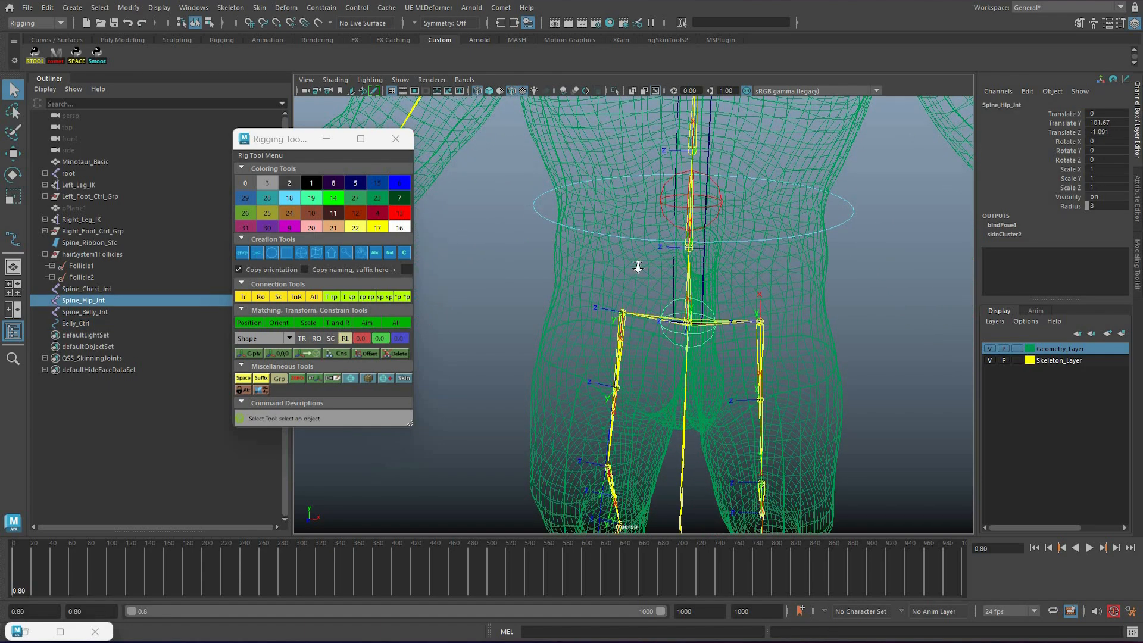
pyautogui.press('f')
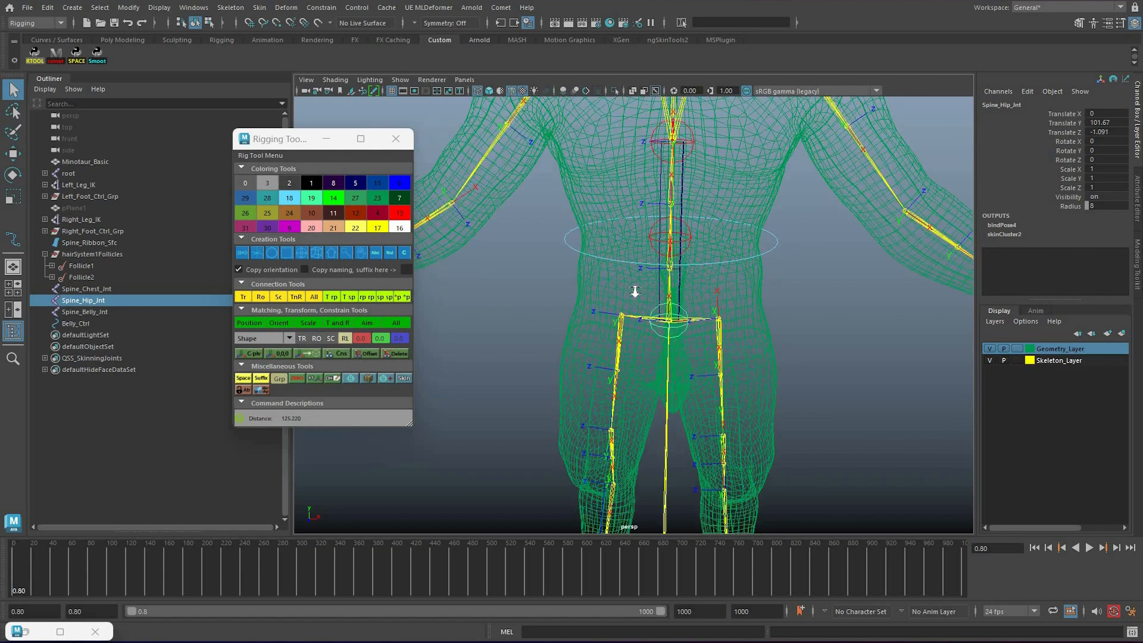
pyautogui.click(272, 252)
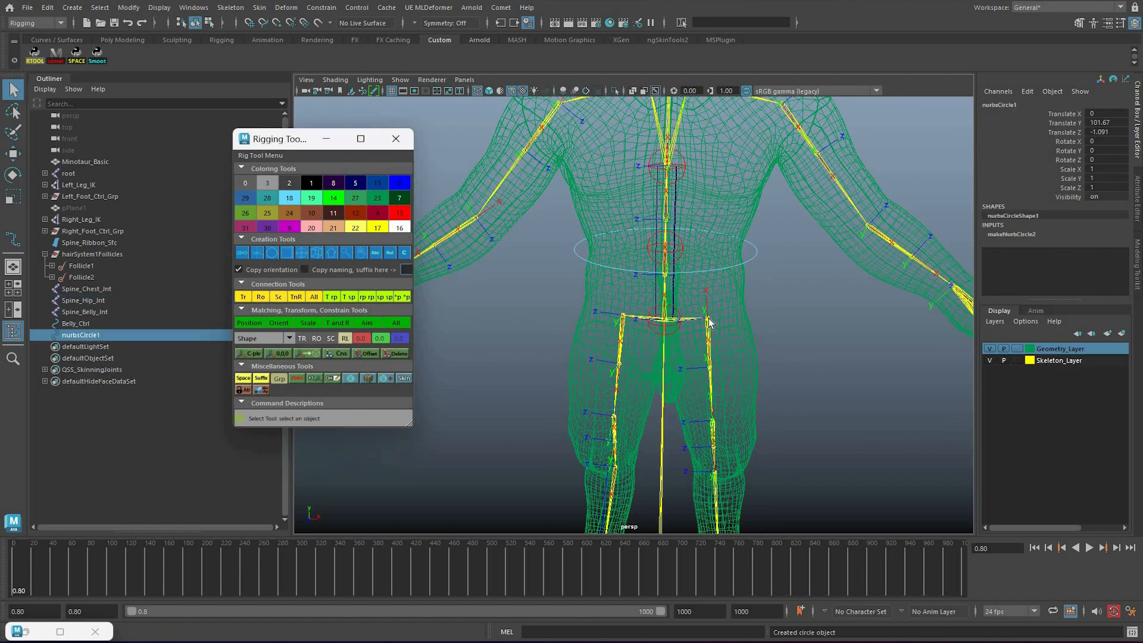
# Scale up the hip circle's control points until it surrounds the minotaur's hips, and return to object selection
pyautogui.scroll(6, 704, 312)
pyautogui.scroll(-3, 705, 312)
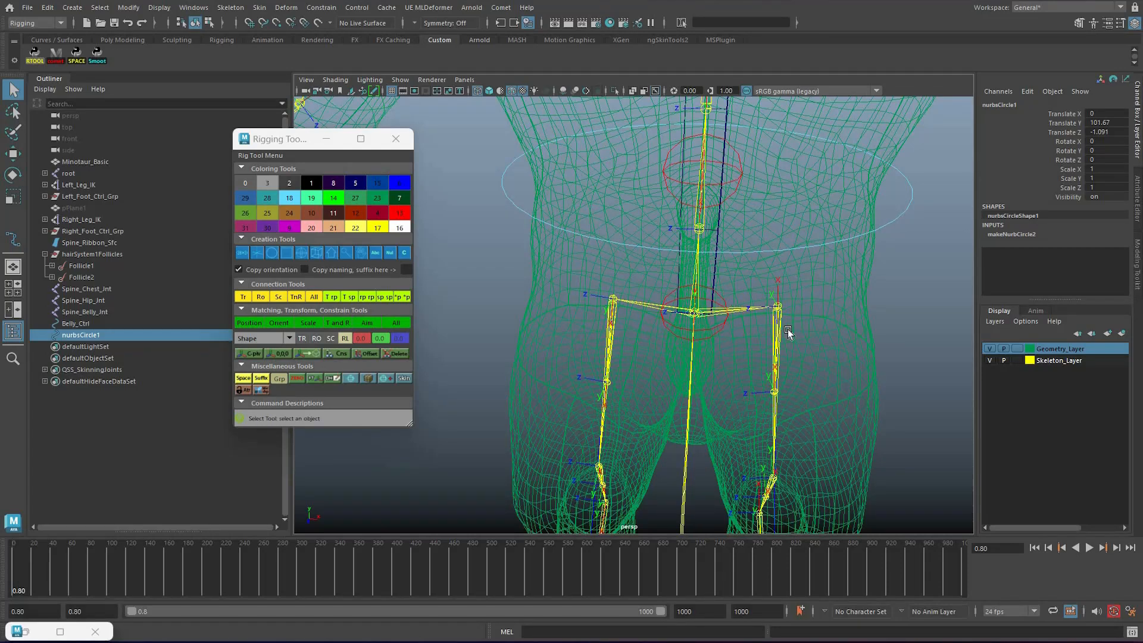
pyautogui.press('F8')
pyautogui.press('r')
pyautogui.moveTo(773, 350); pyautogui.dragTo(810, 350)
pyautogui.keyDown('shift'); pyautogui.moveTo(801, 339); pyautogui.dragTo(805, 341, button='middle'); pyautogui.keyUp('shift')
pyautogui.keyDown('alt'); pyautogui.moveTo(805, 341); pyautogui.dragTo(766, 358); pyautogui.keyUp('alt')
pyautogui.keyDown('shift'); pyautogui.moveTo(767, 358); pyautogui.dragTo(792, 359, button='middle'); pyautogui.keyUp('shift')
pyautogui.press('q')
pyautogui.keyDown('alt'); pyautogui.moveTo(778, 366); pyautogui.dragTo(802, 370); pyautogui.keyUp('alt')
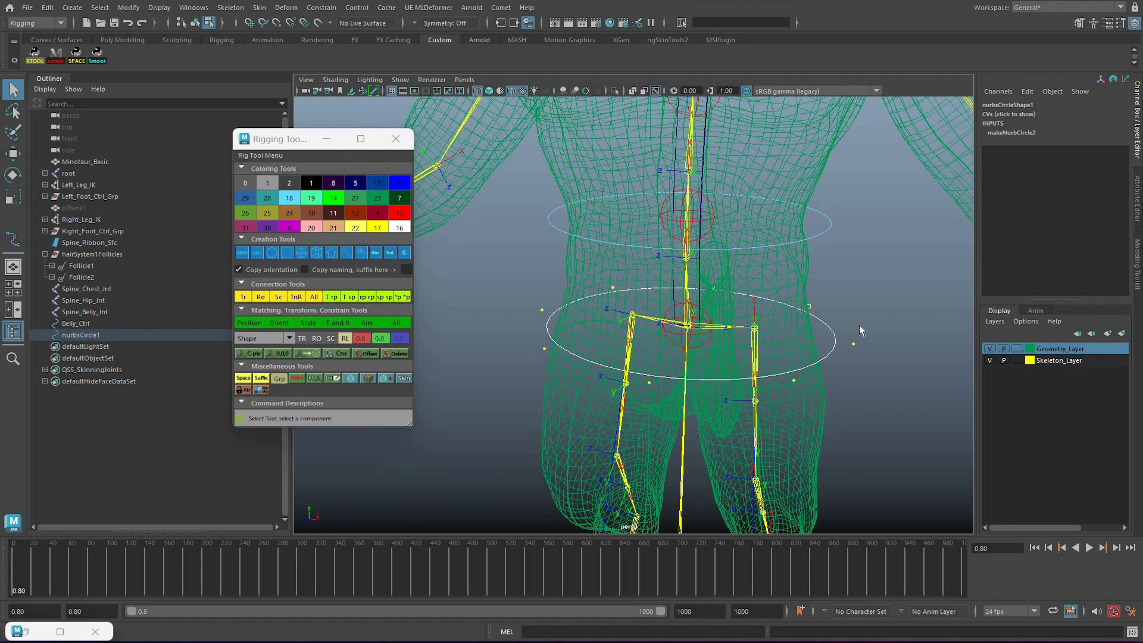
pyautogui.press('F8')
# Restore the selection to only the hip circle and rename it as Hip_Ctrl
pyautogui.moveTo(856, 332); pyautogui.dragTo(829, 339)
pyautogui.hotkey('ctrl', 'z')
pyautogui.keyDown('alt'); pyautogui.moveTo(709, 319); pyautogui.dragTo(695, 295); pyautogui.keyUp('alt')
pyautogui.scroll(-2, 695, 274)
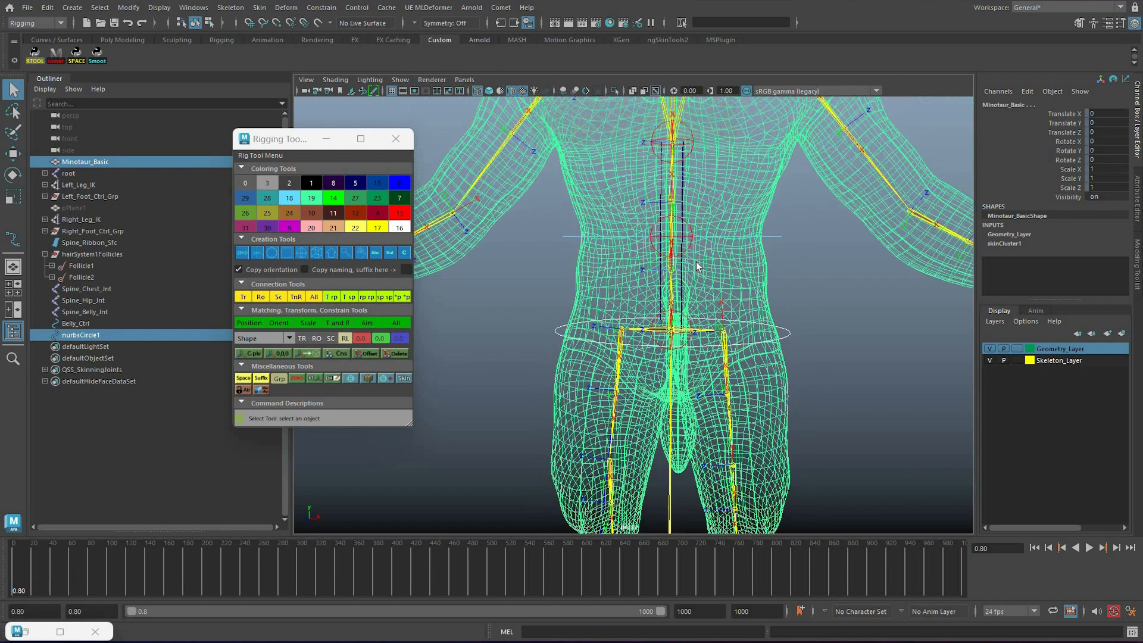
pyautogui.hotkey('ctrl', 'z')
pyautogui.hotkey('ctrl', 'z')
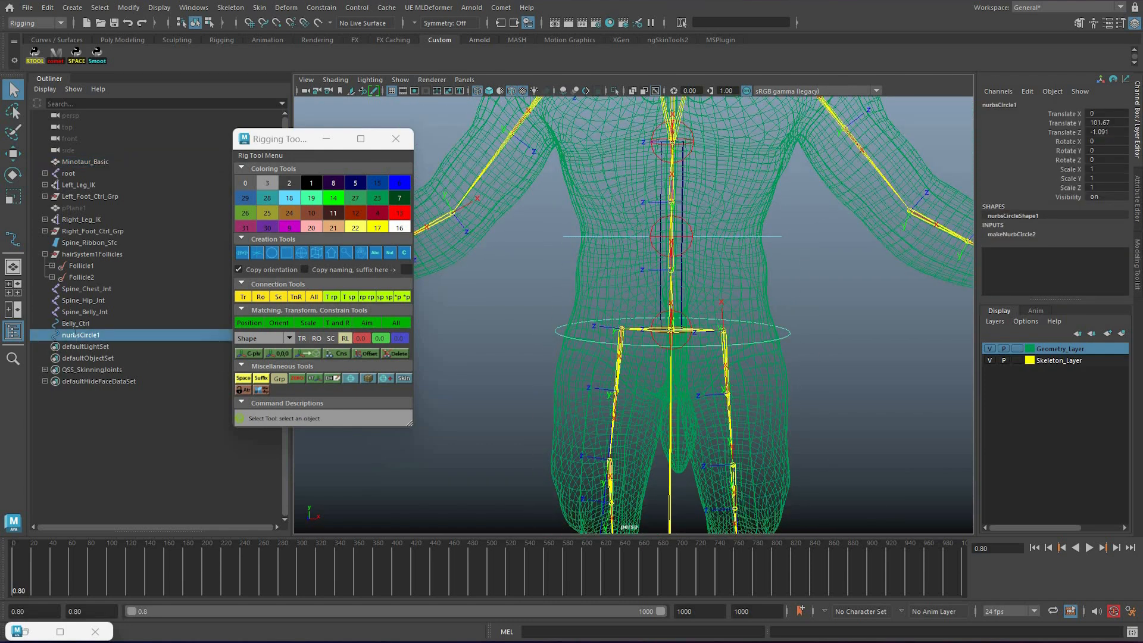
pyautogui.doubleClick(80, 335)
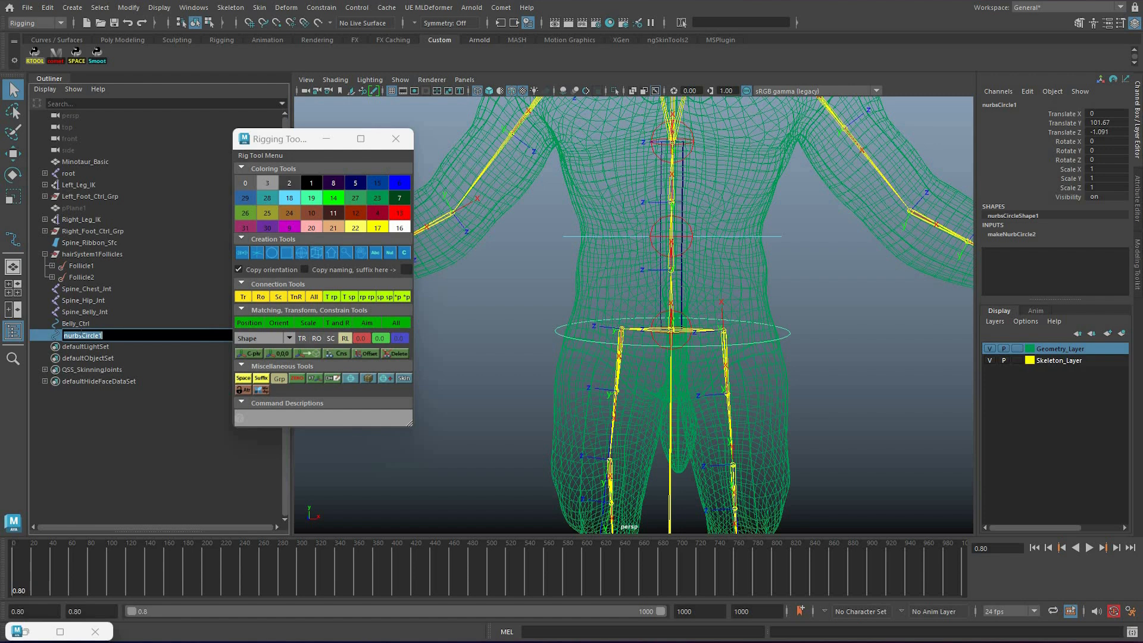
pyautogui.write('Hip_Ctrl')
pyautogui.press('Return')
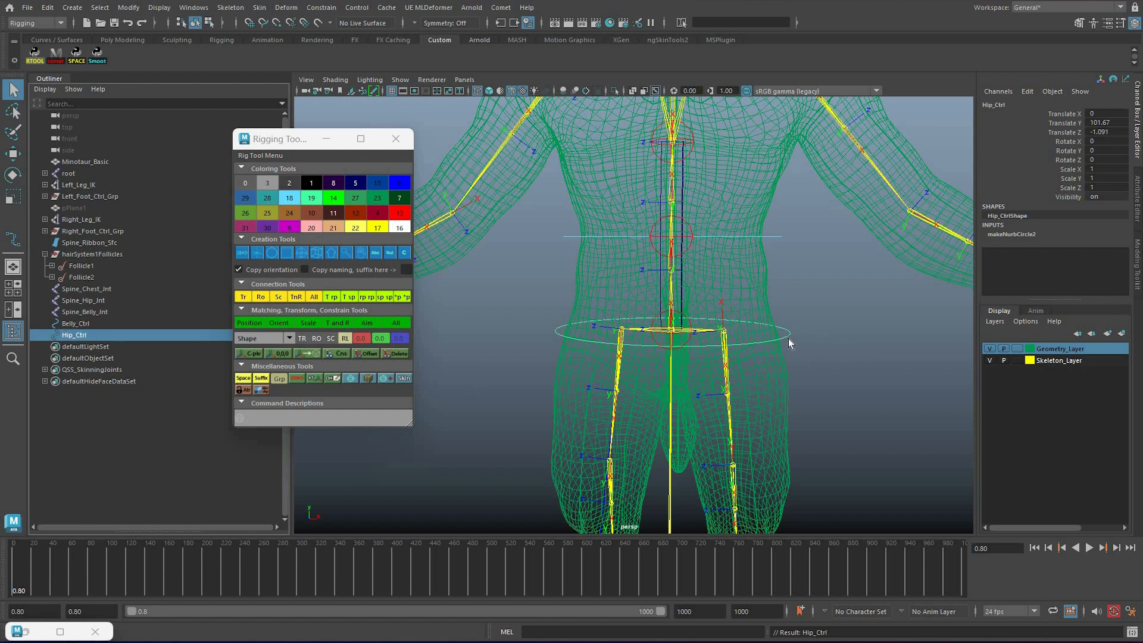
# Color Hip_Ctrl light blue with color 18 and clear the selection
pyautogui.keyDown('shift'); pyautogui.click(787, 322); pyautogui.keyUp('shift')
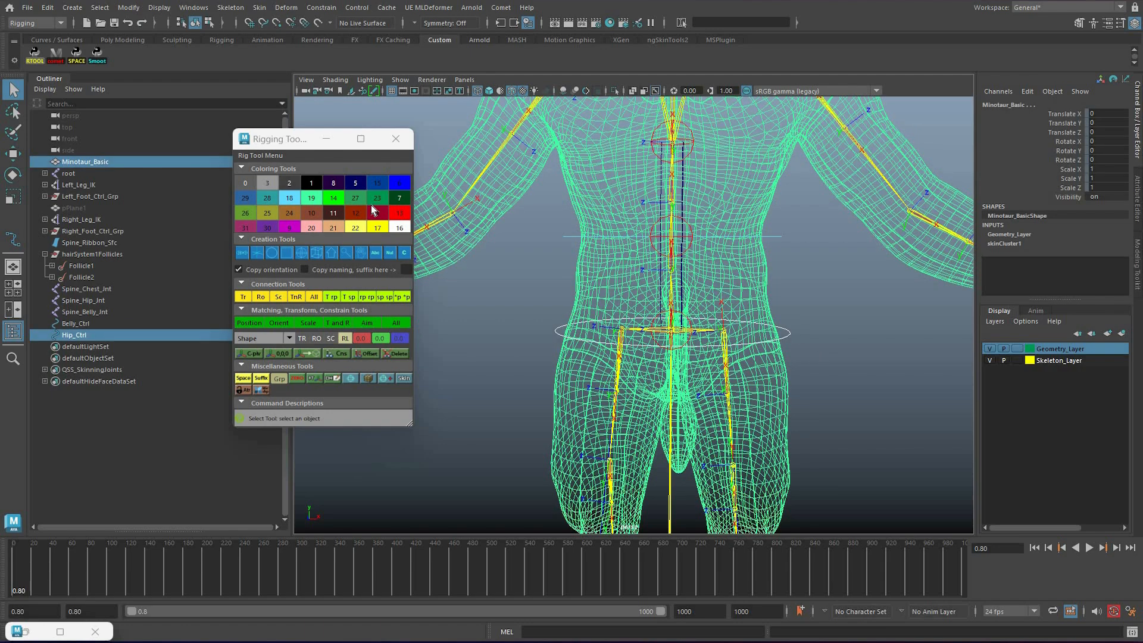
pyautogui.keyDown('alt'); pyautogui.moveTo(833, 286); pyautogui.dragTo(837, 313); pyautogui.keyUp('alt')
pyautogui.click(952, 337)
pyautogui.click(789, 325)
pyautogui.click(289, 198)
pyautogui.click(669, 246)
# Create a square control at the spine joint in the chest with the rigging tools
pyautogui.scroll(-4, 668, 243)
pyautogui.keyDown('alt'); pyautogui.moveTo(668, 242); pyautogui.dragTo(685, 225); pyautogui.keyUp('alt')
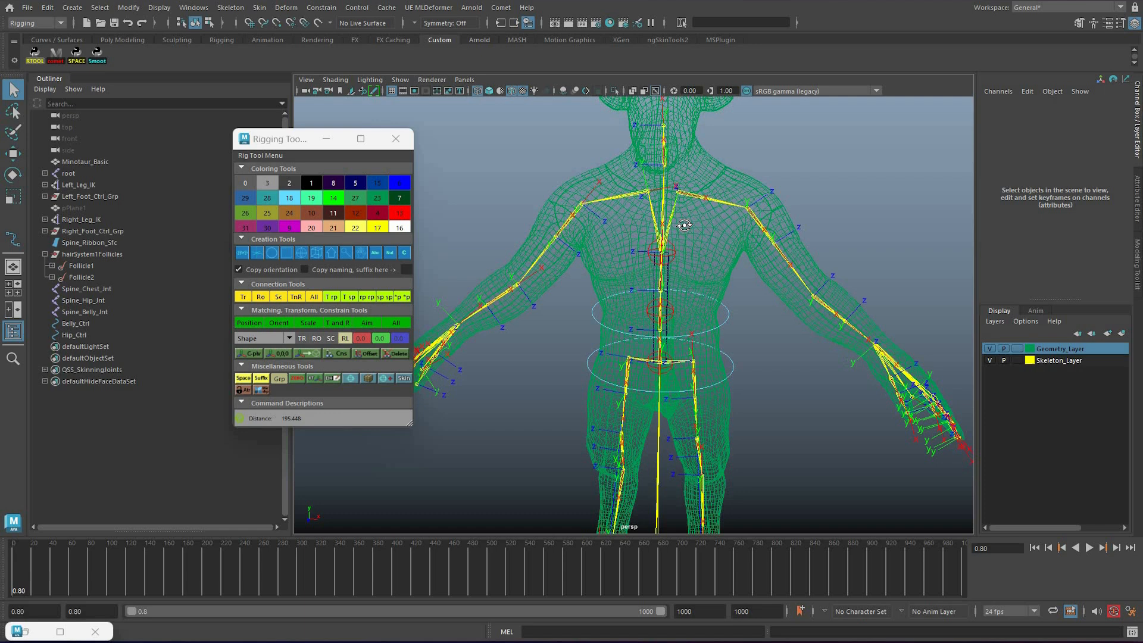
pyautogui.scroll(2, 684, 225)
pyautogui.click(667, 237)
pyautogui.click(288, 251)
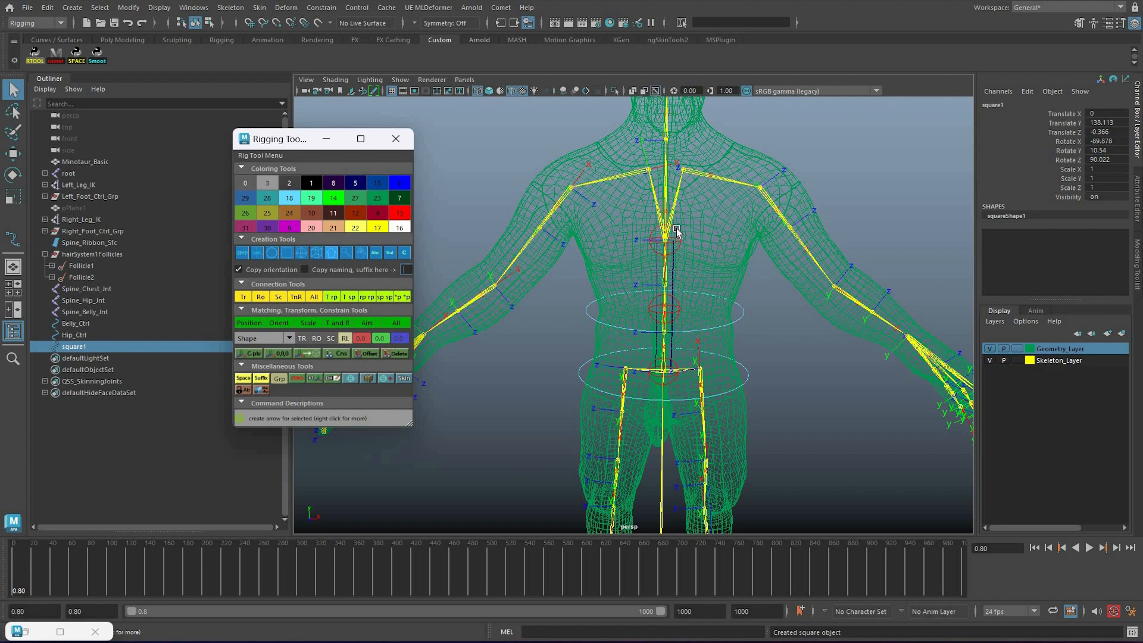
# Scale the chest square up to about 40.4 on all axes and set its X, Y and Z rotation to 0
pyautogui.keyDown('alt'); pyautogui.moveTo(760, 243); pyautogui.dragTo(769, 263); pyautogui.keyUp('alt')
pyautogui.keyDown('alt'); pyautogui.moveTo(769, 263); pyautogui.dragTo(802, 246, button='right'); pyautogui.keyUp('alt')
pyautogui.press('r')
pyautogui.moveTo(674, 229); pyautogui.dragTo(1107, 160)
pyautogui.write('0')
pyautogui.press('Return')
pyautogui.keyDown('alt'); pyautogui.moveTo(823, 162); pyautogui.dragTo(576, 300); pyautogui.keyUp('alt')
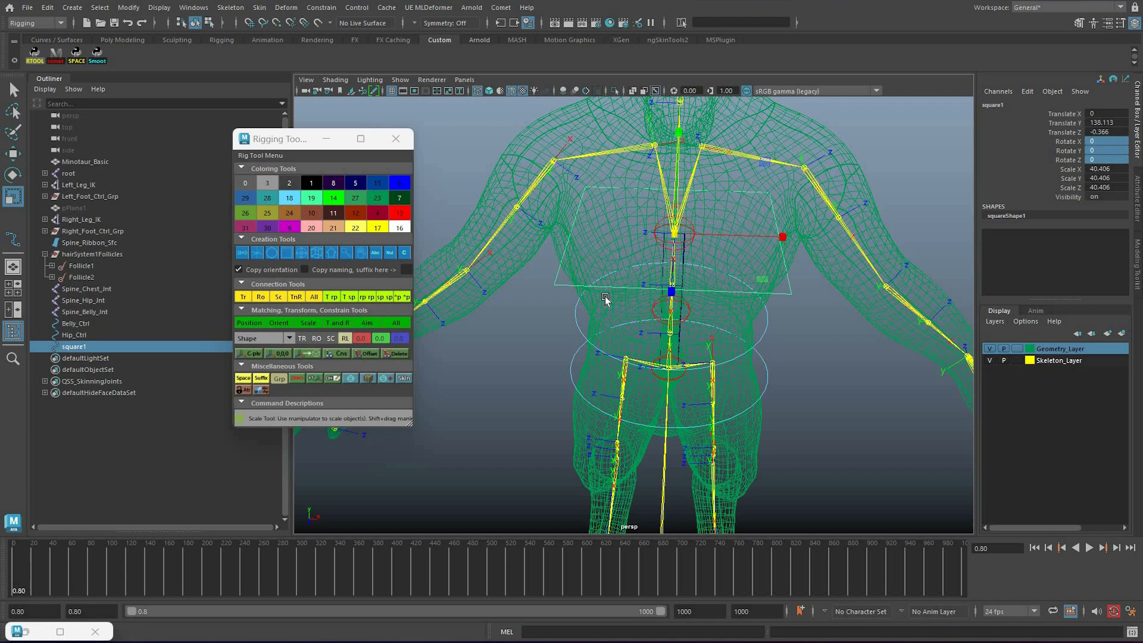
# Adjust the chest square's control points around the torso, return to object selection and switch the viewport to shaded display
pyautogui.press('F9')
pyautogui.doubleClick(792, 292)
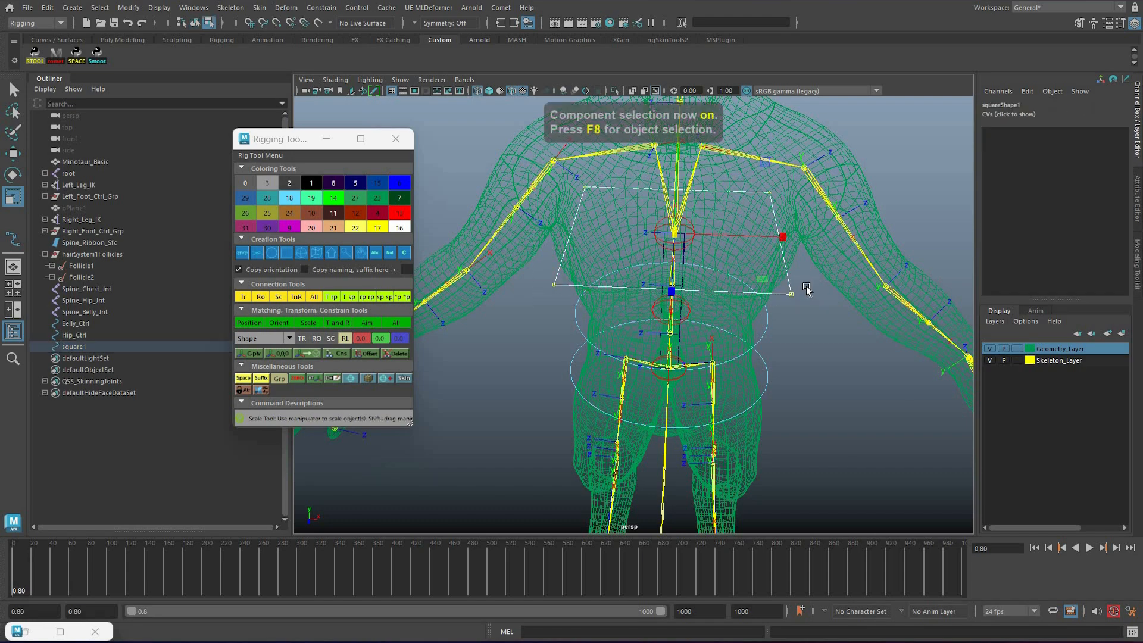
pyautogui.keyDown('alt'); pyautogui.moveTo(751, 296); pyautogui.dragTo(713, 310); pyautogui.keyUp('alt')
pyautogui.moveTo(601, 333)
pyautogui.keyDown('alt'); pyautogui.mouseDown()
pyautogui.moveTo(505, 293)
pyautogui.moveTo(688, 319)
pyautogui.moveTo(592, 266)
pyautogui.moveTo(809, 262)
pyautogui.moveTo(847, 320)
pyautogui.moveTo(752, 260)
pyautogui.mouseUp(); pyautogui.keyUp('alt')
pyautogui.press('5')
pyautogui.moveTo(752, 260); pyautogui.dragTo(436, 259, button='right')
pyautogui.click(435, 258)
pyautogui.scroll(-3, 436, 257)
pyautogui.keyDown('alt'); pyautogui.moveTo(436, 256); pyautogui.dragTo(402, 212); pyautogui.keyUp('alt')
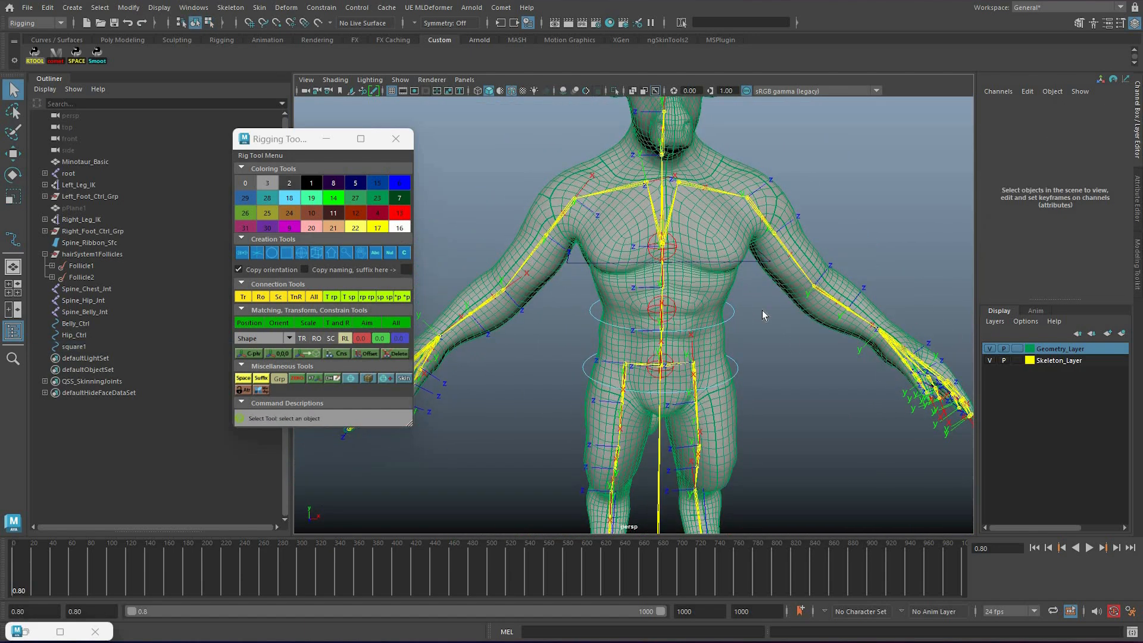
# Color the chest square red and rename it as Chest_Ctrl
pyautogui.click(752, 253)
pyautogui.click(399, 212)
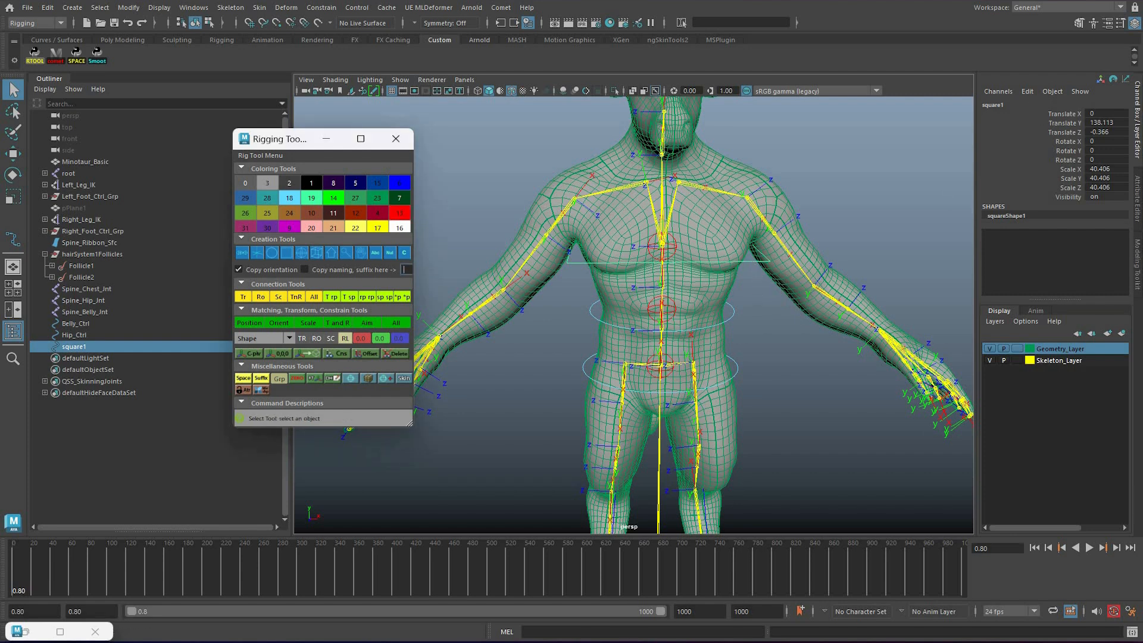
pyautogui.click(754, 261)
pyautogui.doubleClick(1018, 104)
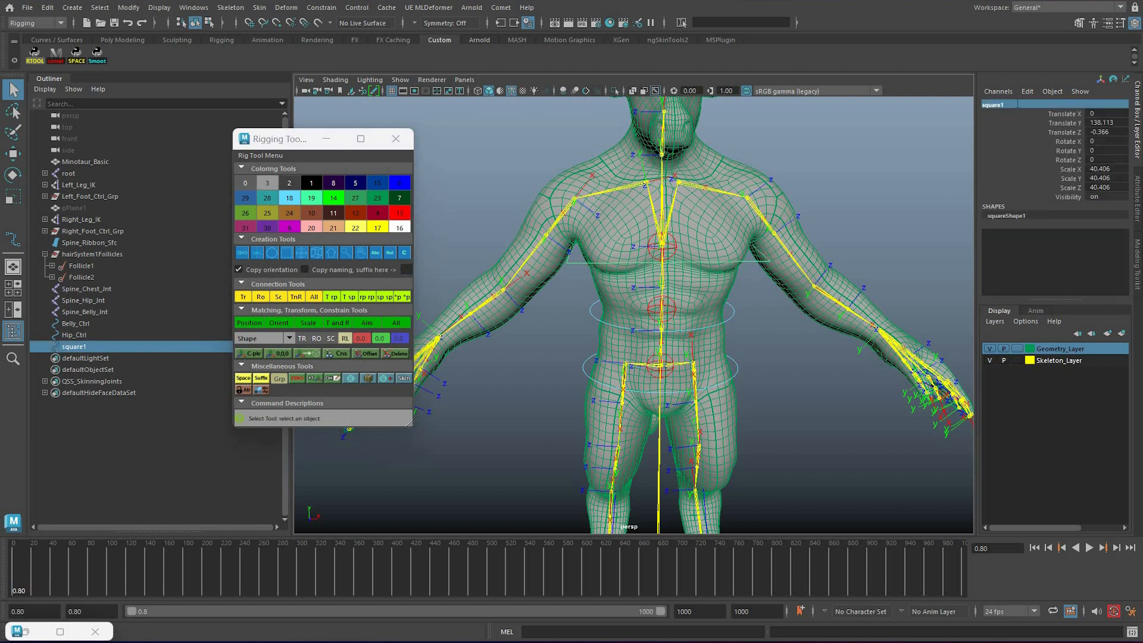
pyautogui.write('Ch')
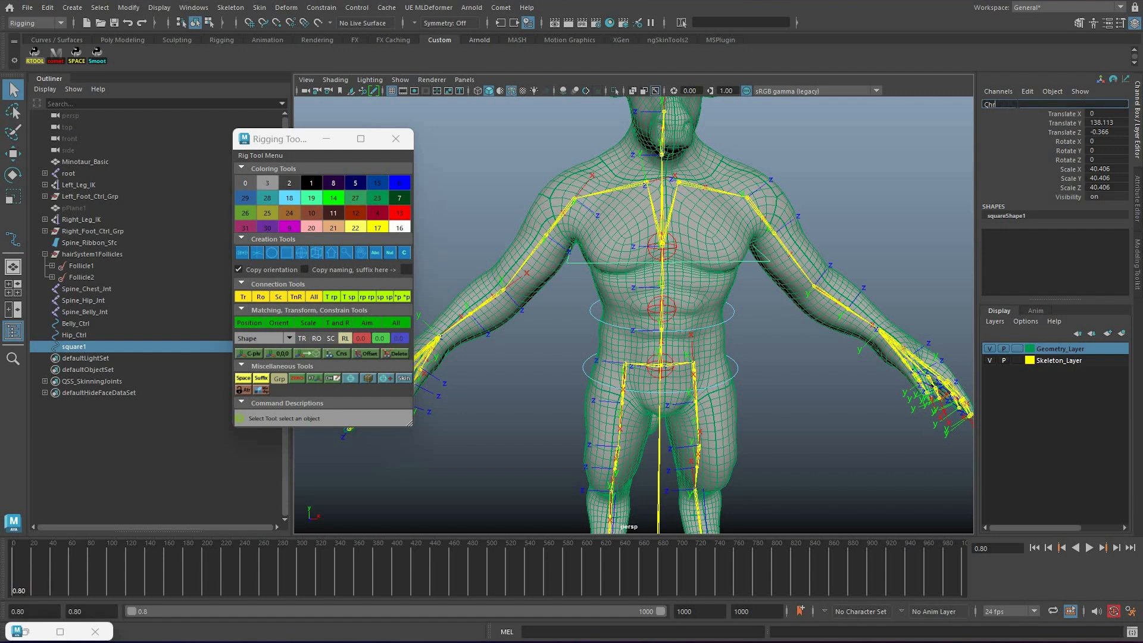
pyautogui.write('est_Ctrl')
pyautogui.press('Return')
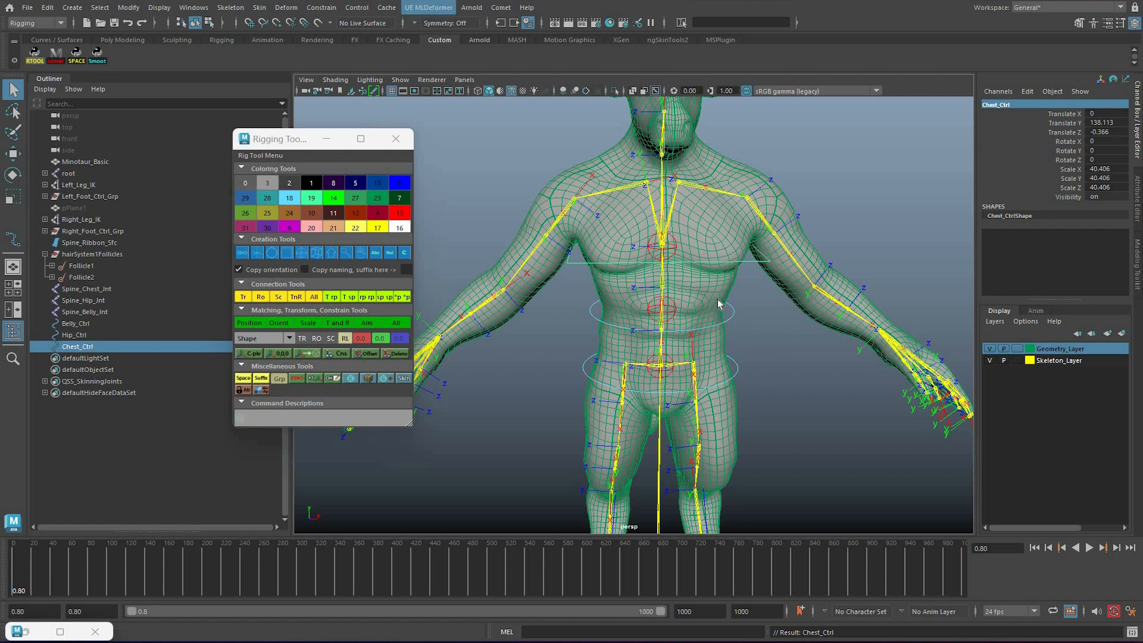
# Freeze the scale of Chest_Ctrl
pyautogui.click(788, 354)
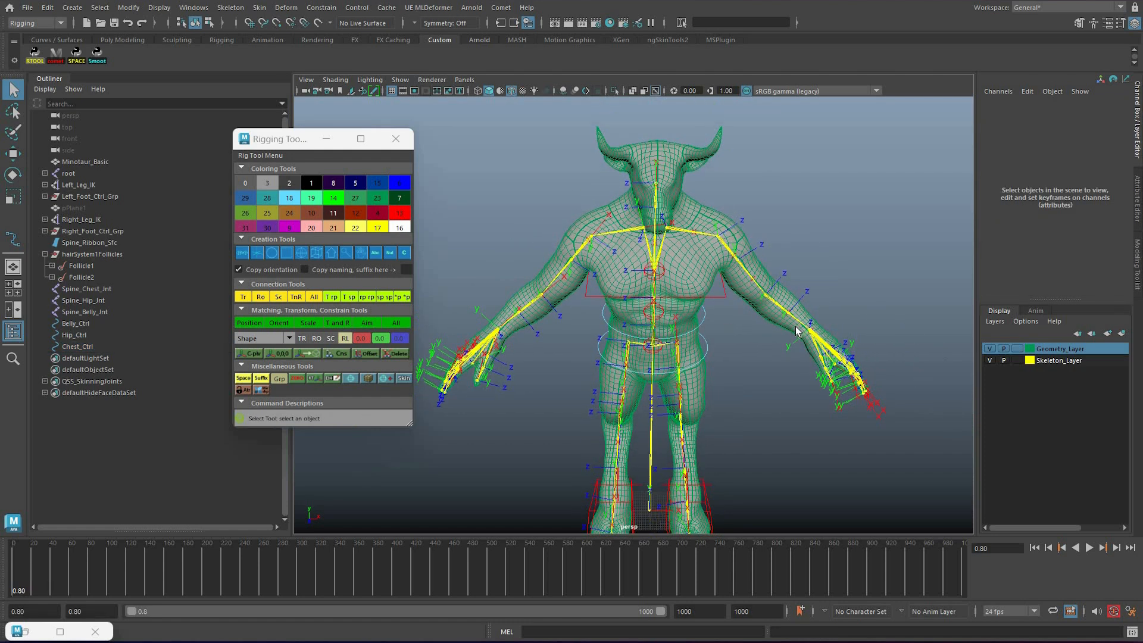
pyautogui.hotkey('ctrl', 'z')
pyautogui.keyDown('alt'); pyautogui.moveTo(848, 333); pyautogui.dragTo(1057, 337, button='right'); pyautogui.keyUp('alt')
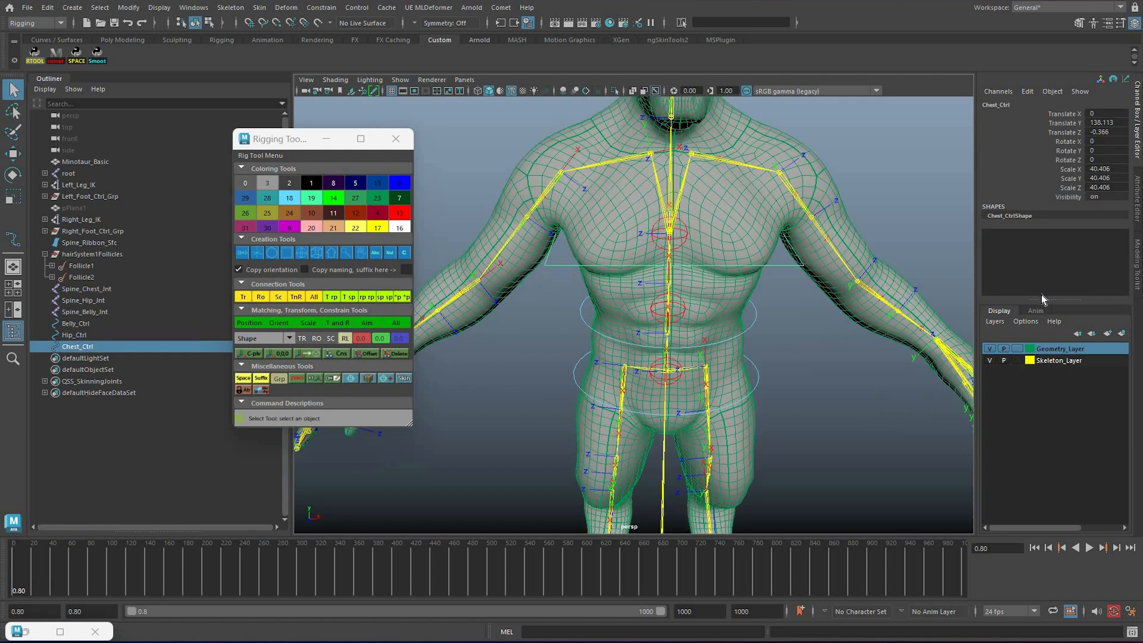
pyautogui.hotkey('ctrl', 'a')
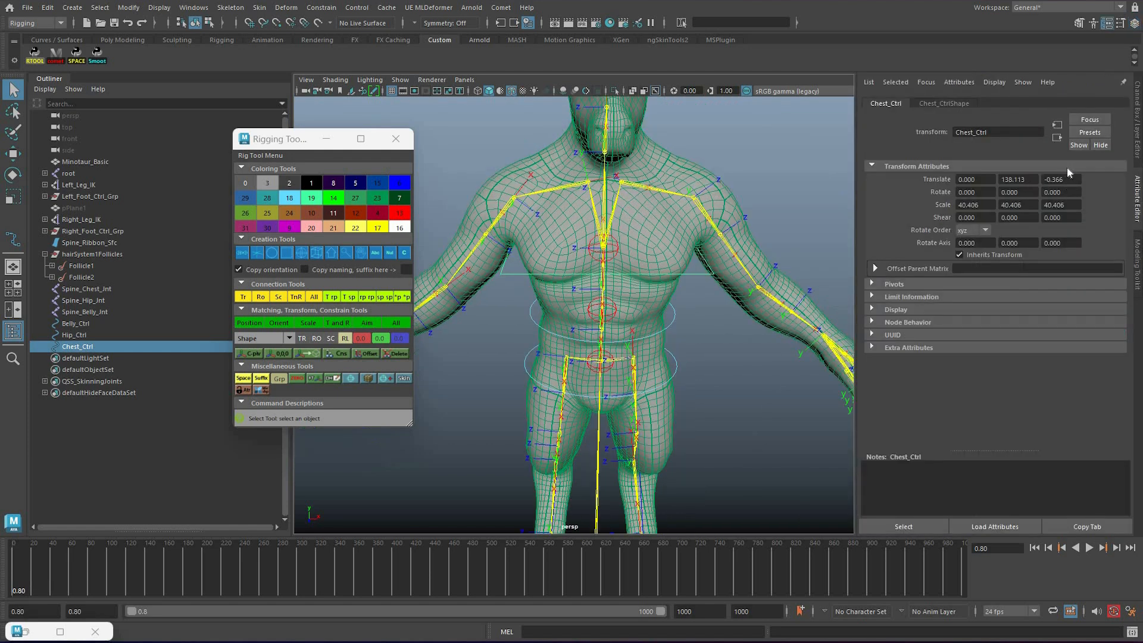
pyautogui.hotkey('ctrl', 'a')
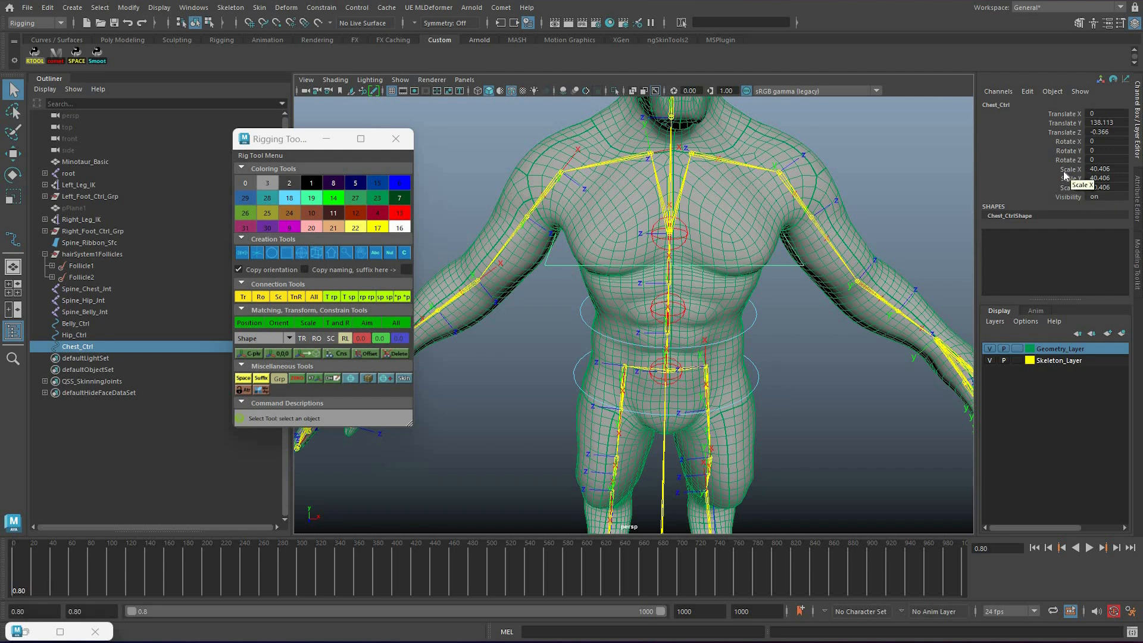
pyautogui.rightClick(1093, 171)
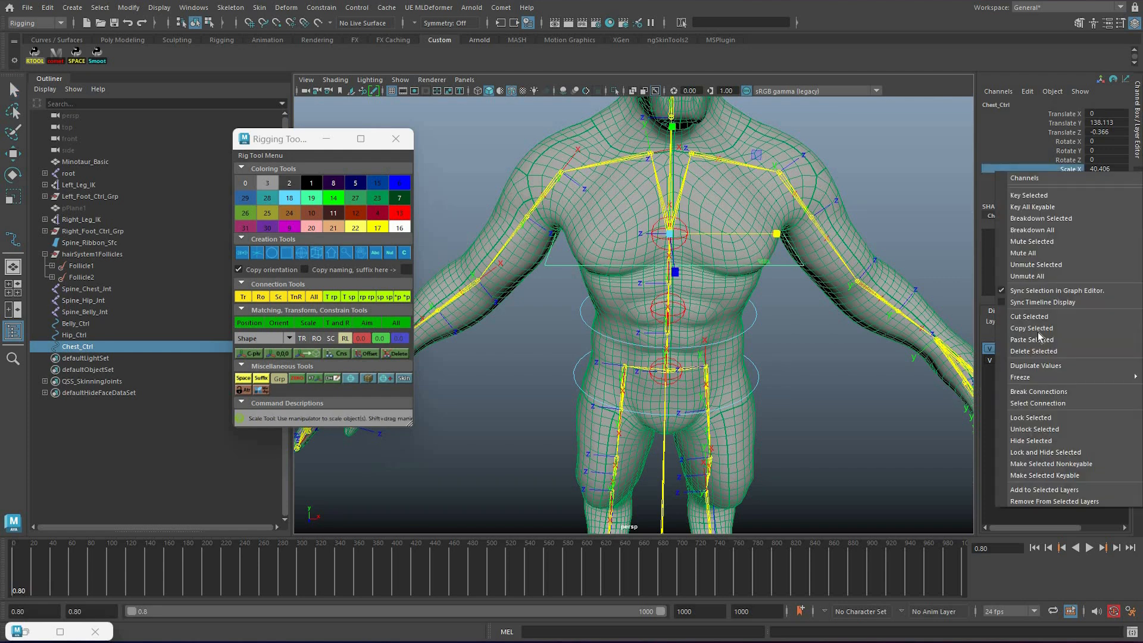
pyautogui.moveTo(1039, 377)
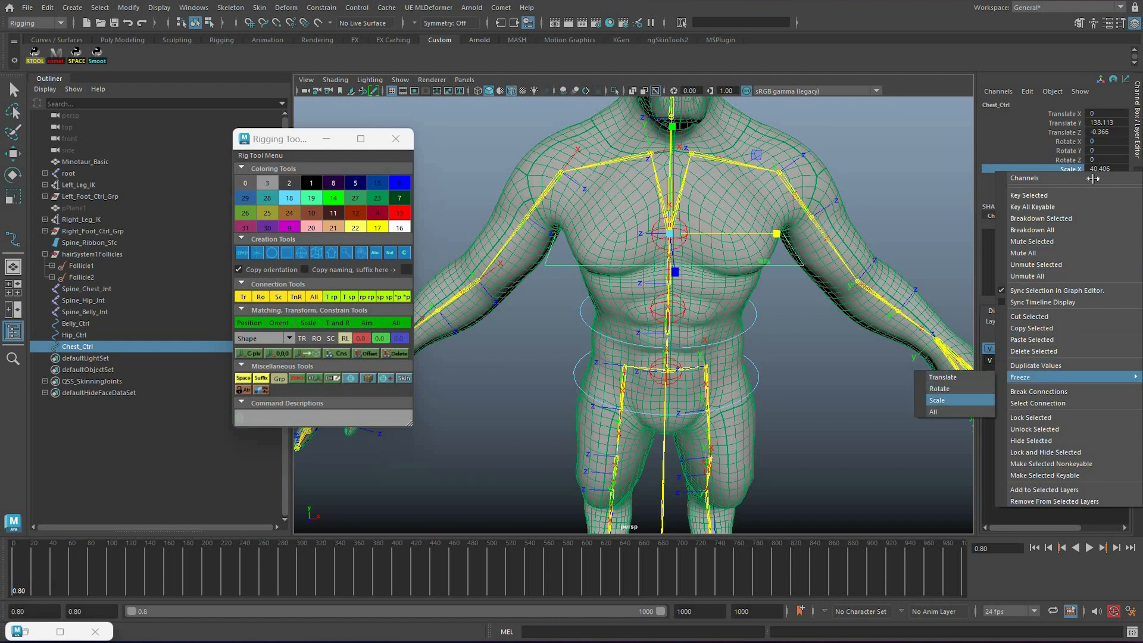
pyautogui.click(953, 399)
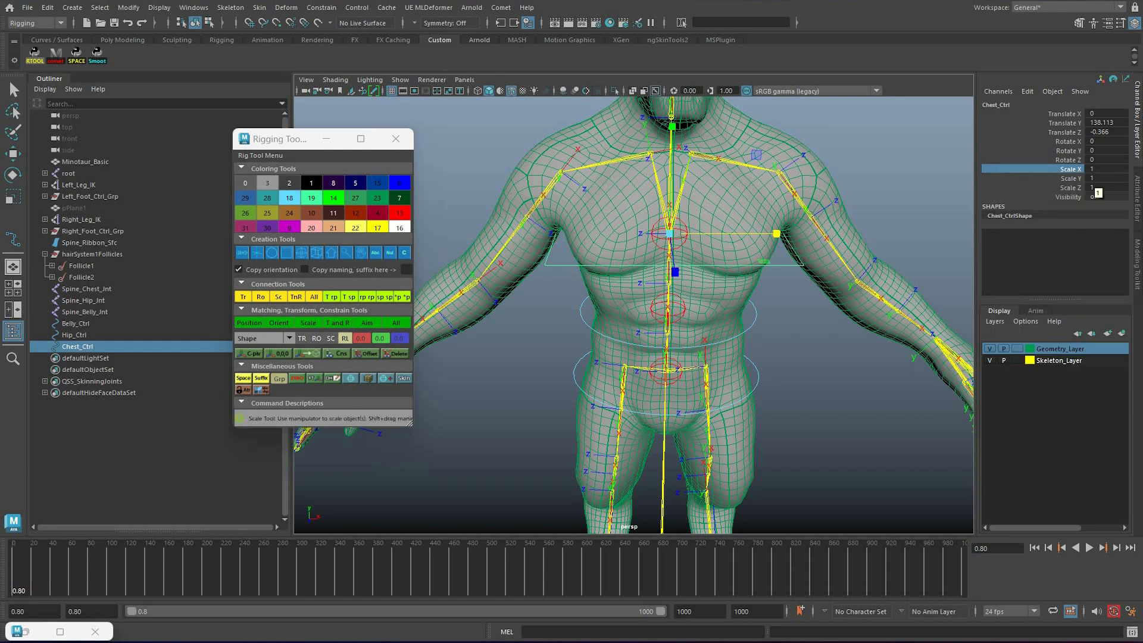
# Set the line width of Chest_Ctrl's curve shape to 3 and deselect the control
pyautogui.hotkey('ctrl', 'a')
pyautogui.press('q')
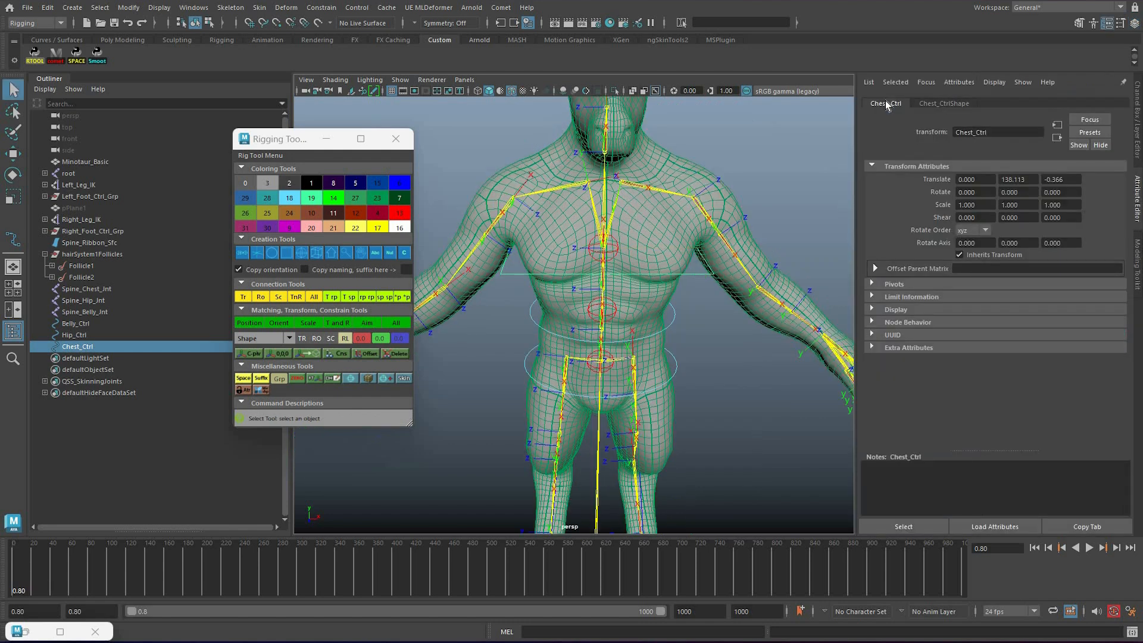
pyautogui.hotkey('ctrl', 'a')
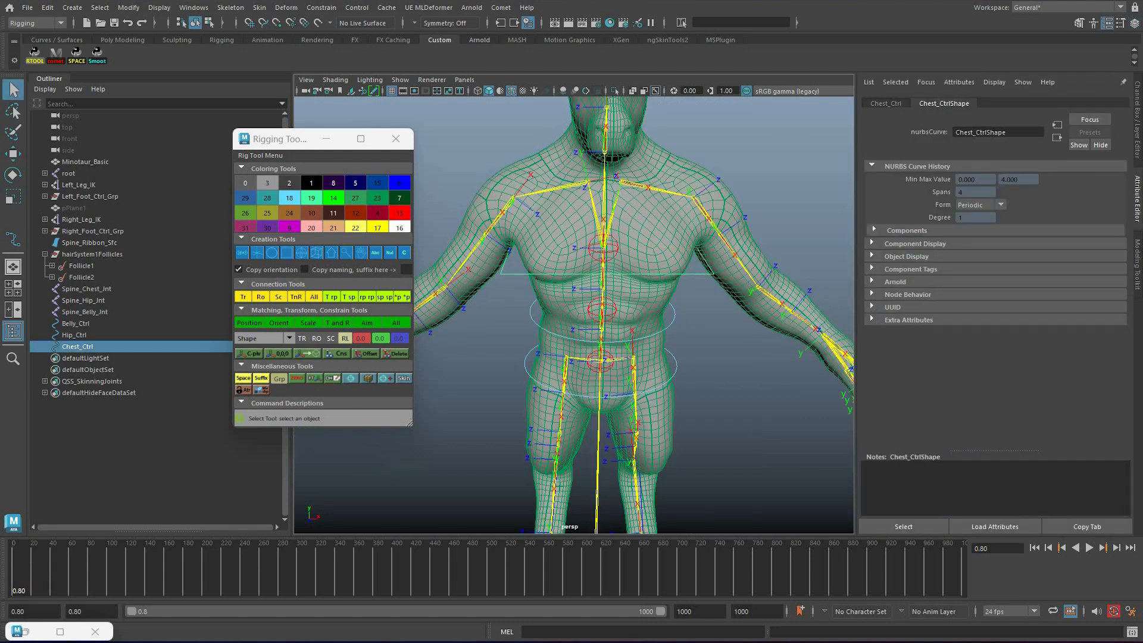
pyautogui.click(929, 319)
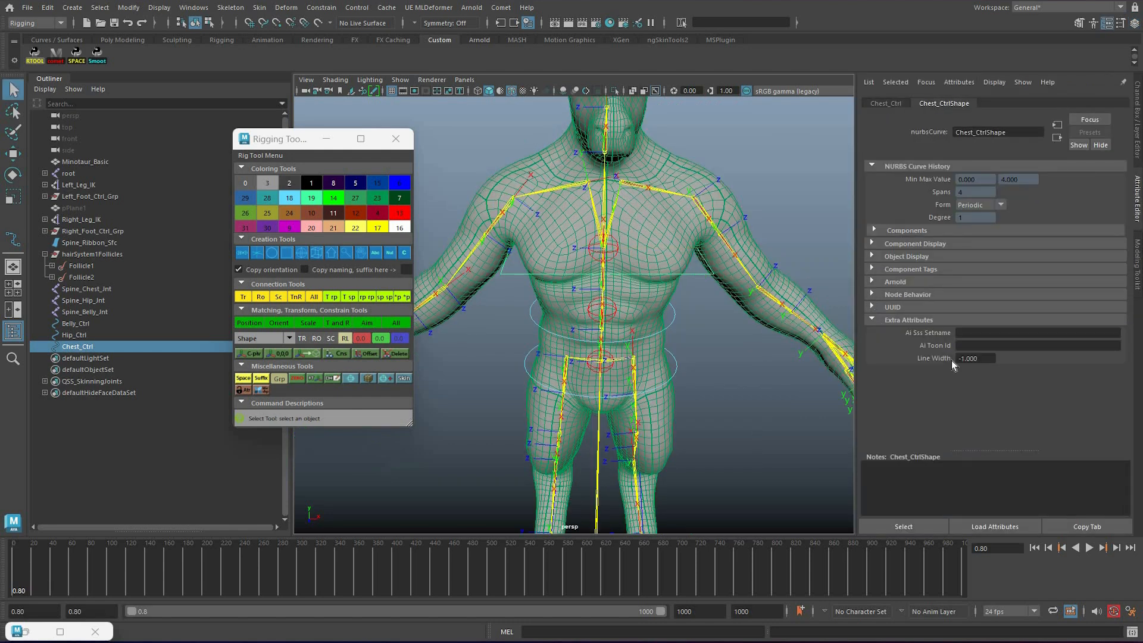
pyautogui.write('2')
pyautogui.press('Return')
pyautogui.click(695, 273)
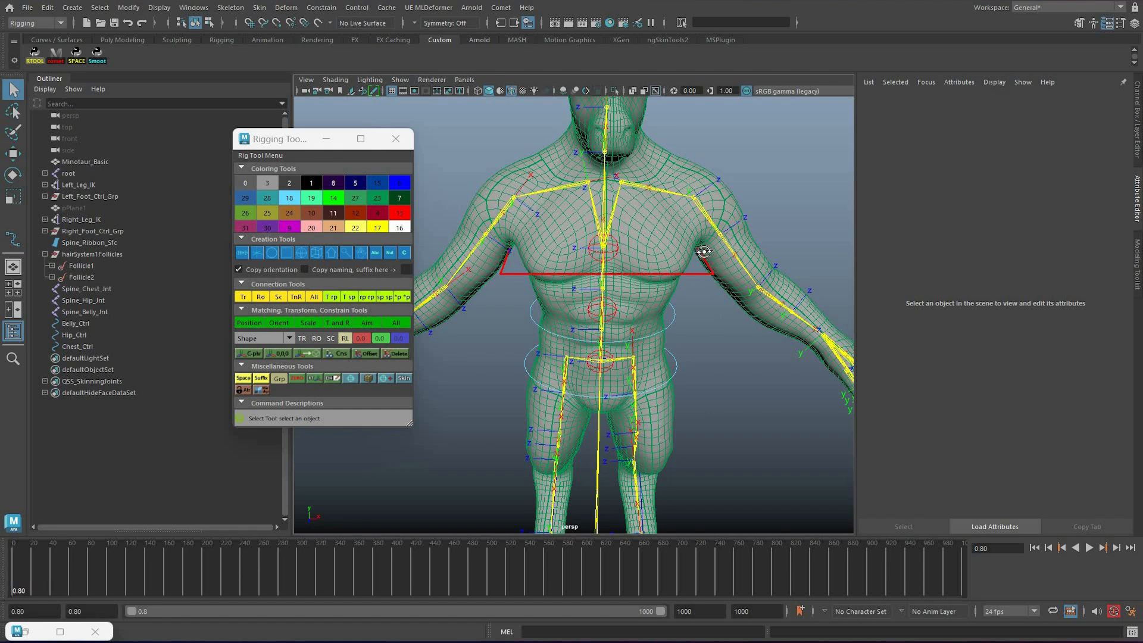
# Scale Chest_Ctrl's control points down slightly to bring the square closer to the chest, and return to object selection
pyautogui.click(708, 289)
pyautogui.keyDown('alt'); pyautogui.moveTo(708, 289); pyautogui.dragTo(674, 258); pyautogui.keyUp('alt')
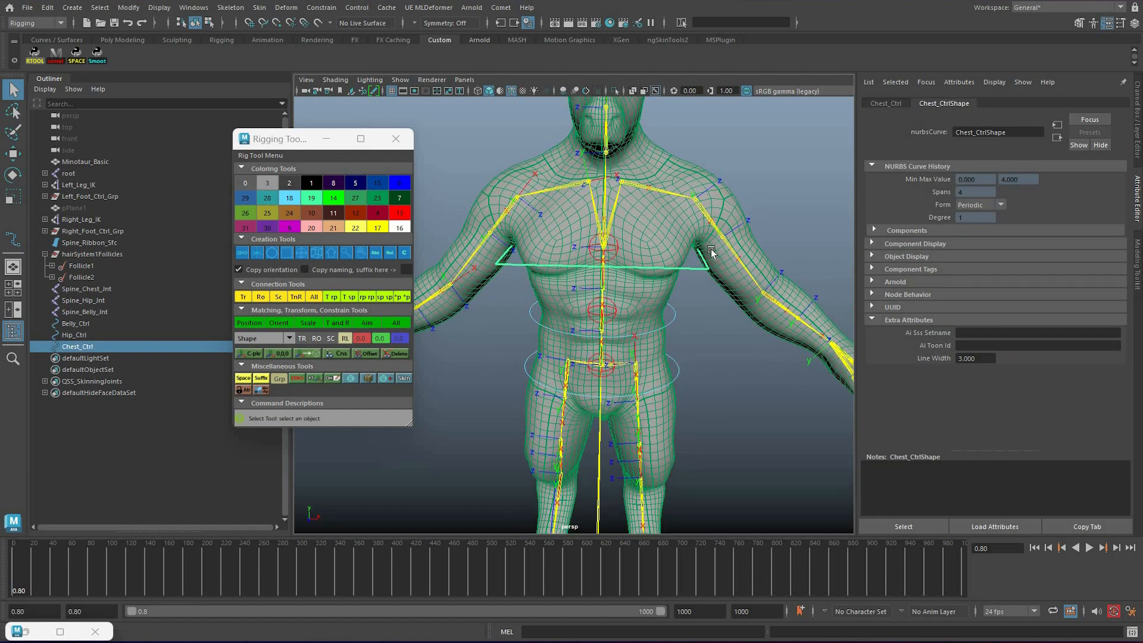
pyautogui.press('F8')
pyautogui.press('r')
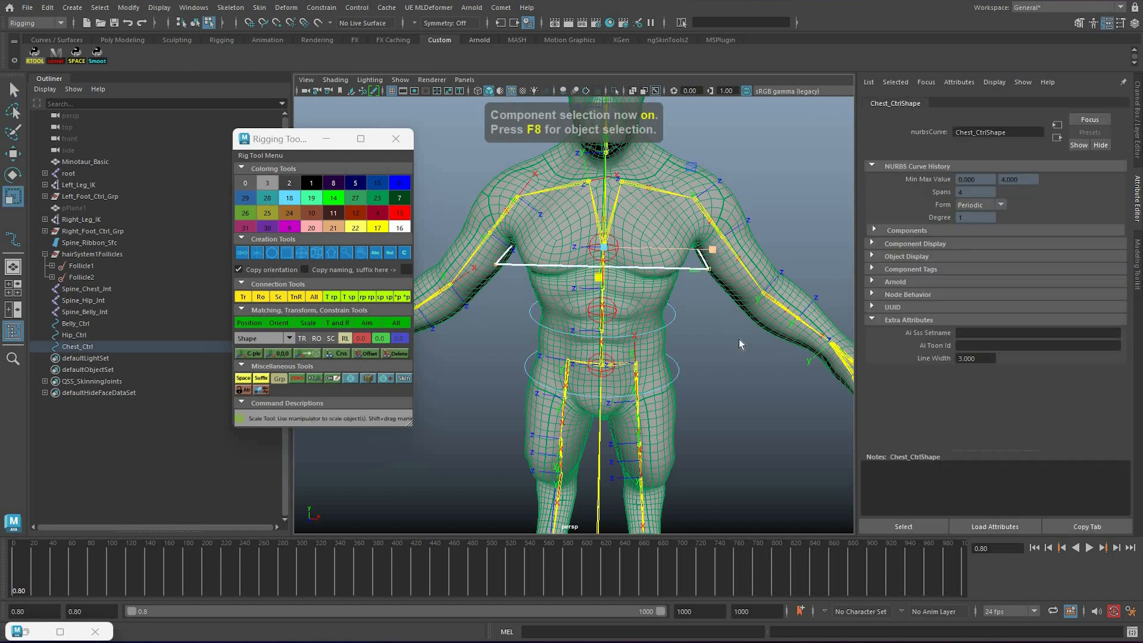
pyautogui.press('q')
pyautogui.moveTo(694, 270); pyautogui.dragTo(753, 253, button='right')
pyautogui.click(666, 288)
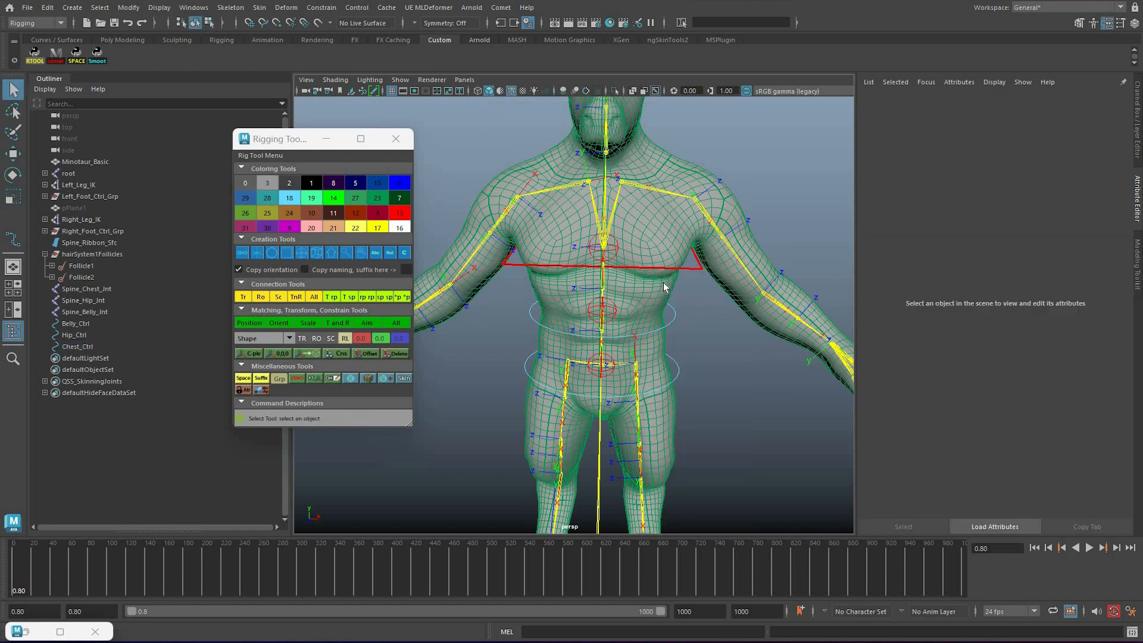
pyautogui.keyDown('alt'); pyautogui.moveTo(665, 288); pyautogui.dragTo(627, 309, button='right'); pyautogui.keyUp('alt')
pyautogui.keyDown('alt'); pyautogui.moveTo(627, 308); pyautogui.dragTo(822, 276); pyautogui.keyUp('alt')
pyautogui.hotkey('ctrl', 'z')
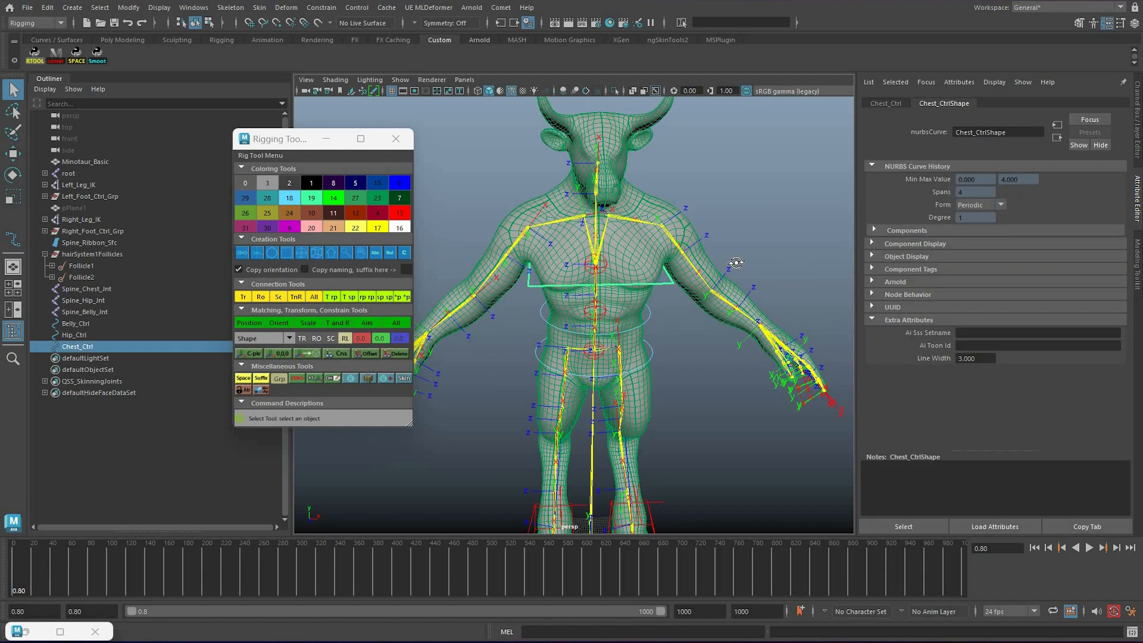
# Parent-constrain Spine_Chest_Jnt to Chest_Ctrl
pyautogui.keyDown('alt'); pyautogui.moveTo(637, 253); pyautogui.dragTo(672, 326); pyautogui.keyUp('alt')
pyautogui.keyDown('alt'); pyautogui.moveTo(595, 315); pyautogui.dragTo(606, 253, button='middle'); pyautogui.keyUp('alt')
pyautogui.keyDown('alt'); pyautogui.moveTo(606, 257); pyautogui.dragTo(601, 291); pyautogui.keyUp('alt')
pyautogui.keyDown('alt'); pyautogui.moveTo(602, 292); pyautogui.dragTo(644, 282, button='right'); pyautogui.keyUp('alt')
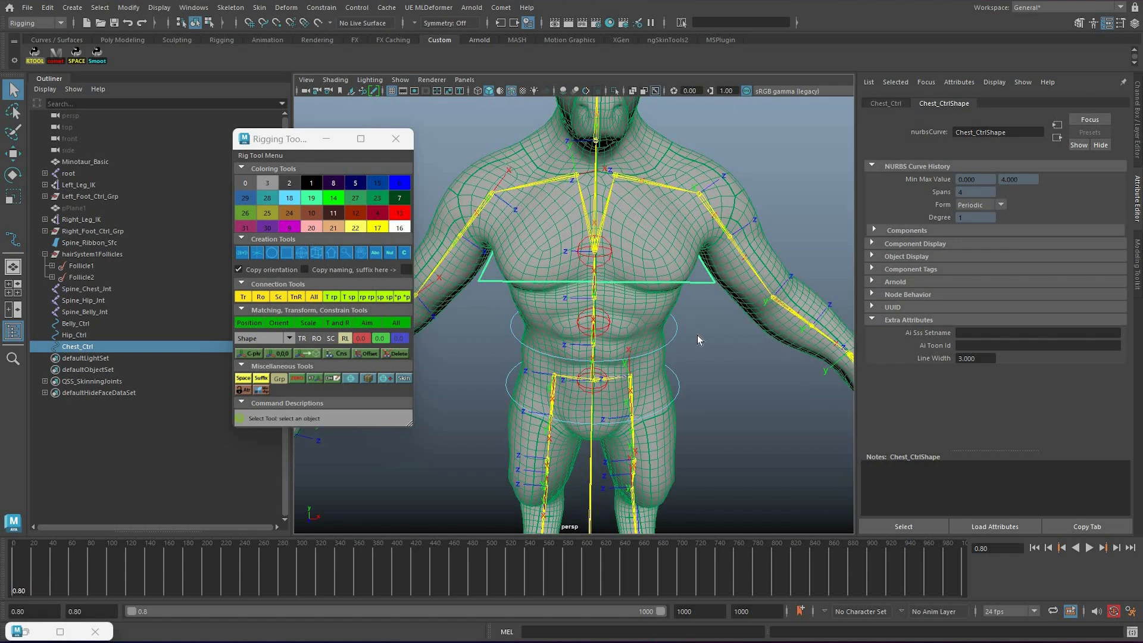
pyautogui.keyDown('ctrl'); pyautogui.click(86, 288); pyautogui.keyUp('ctrl')
pyautogui.click(321, 7)
pyautogui.click(326, 38)
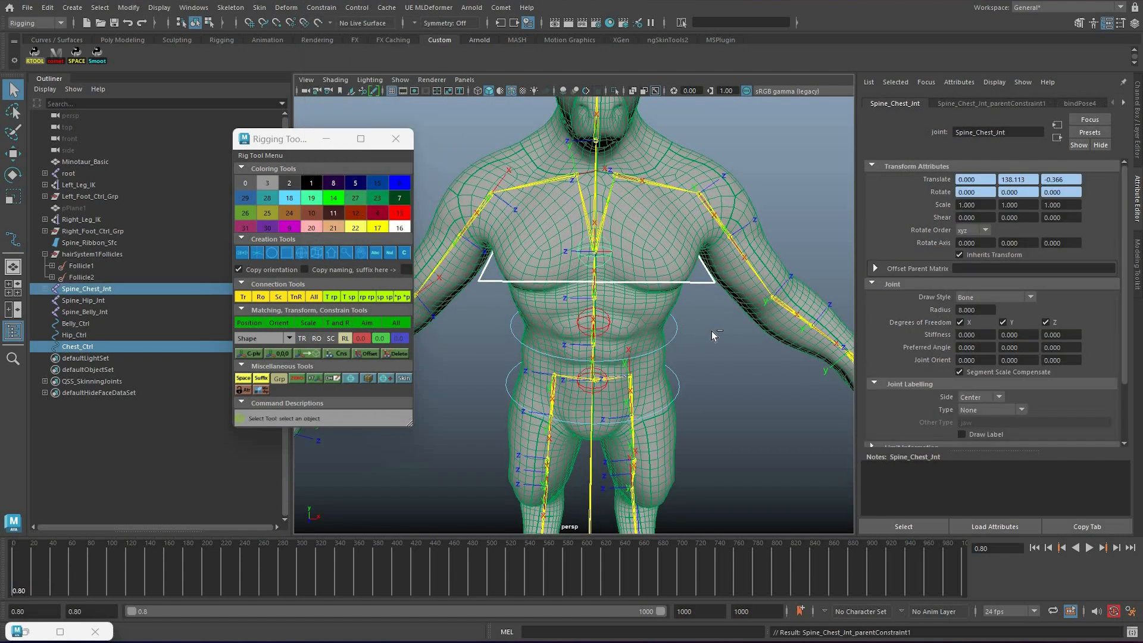
# Create _Grp offset groups for Belly_Ctrl, Hip_Ctrl and Chest_Ctrl, and clear the selection
pyautogui.click(75, 323)
pyautogui.hotkey('ctrl', 'a')
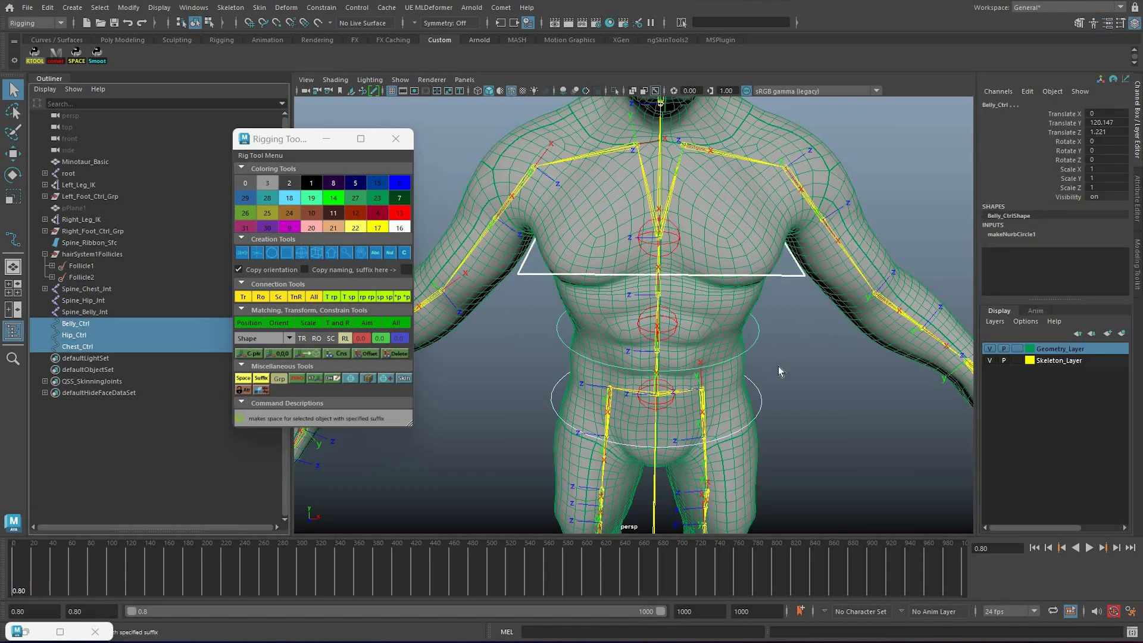
pyautogui.click(756, 339)
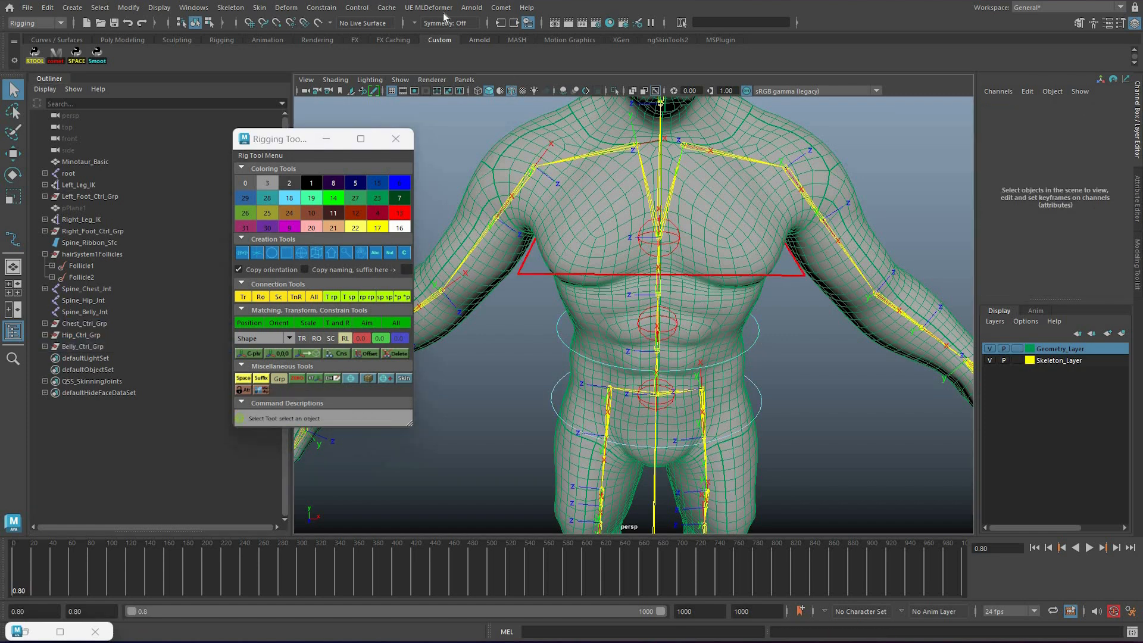
# Parent-constrain Spine_Belly_Jnt to Belly_Ctrl
pyautogui.keyDown('shift'); pyautogui.click(658, 323); pyautogui.keyUp('shift')
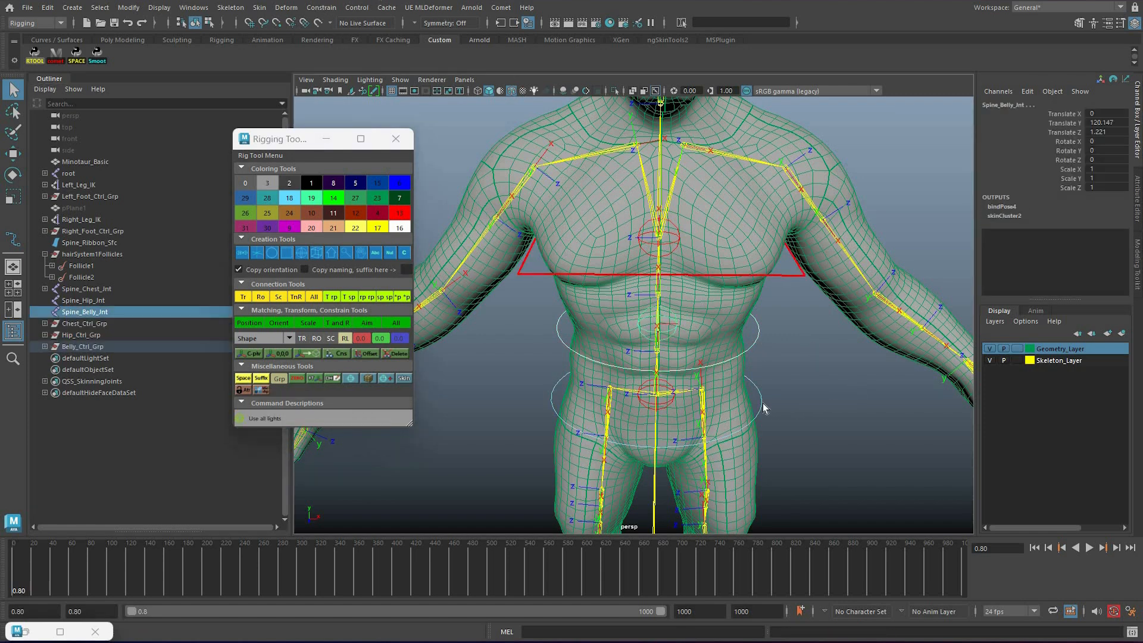
pyautogui.click(321, 8)
pyautogui.click(326, 40)
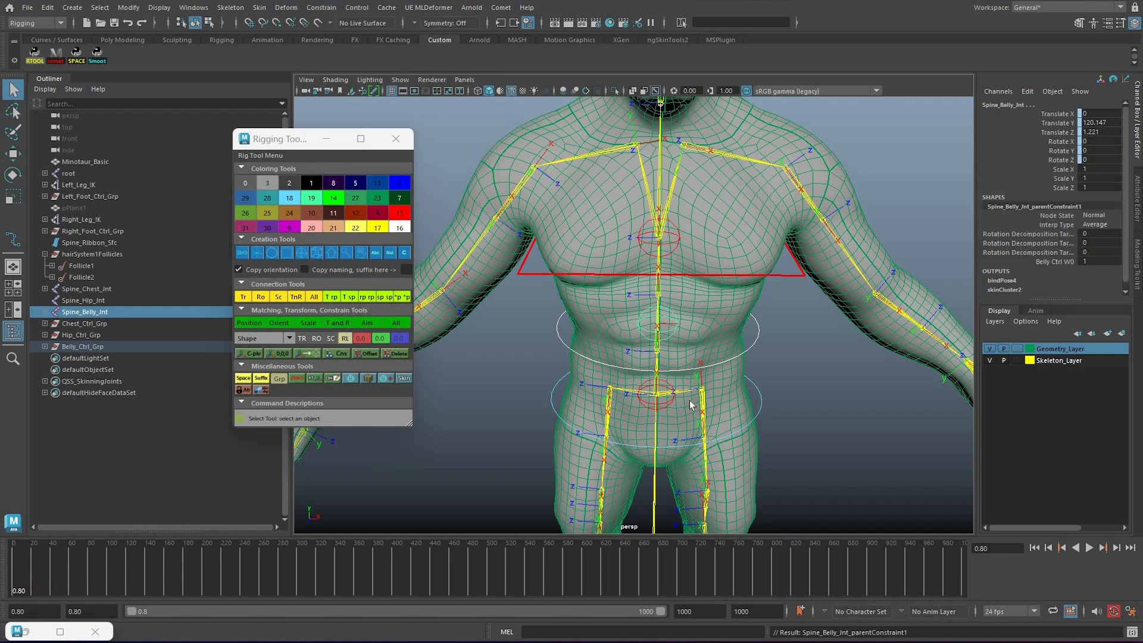
# Test the hip circle control by rotating it, and undo the rotation
pyautogui.click(763, 402)
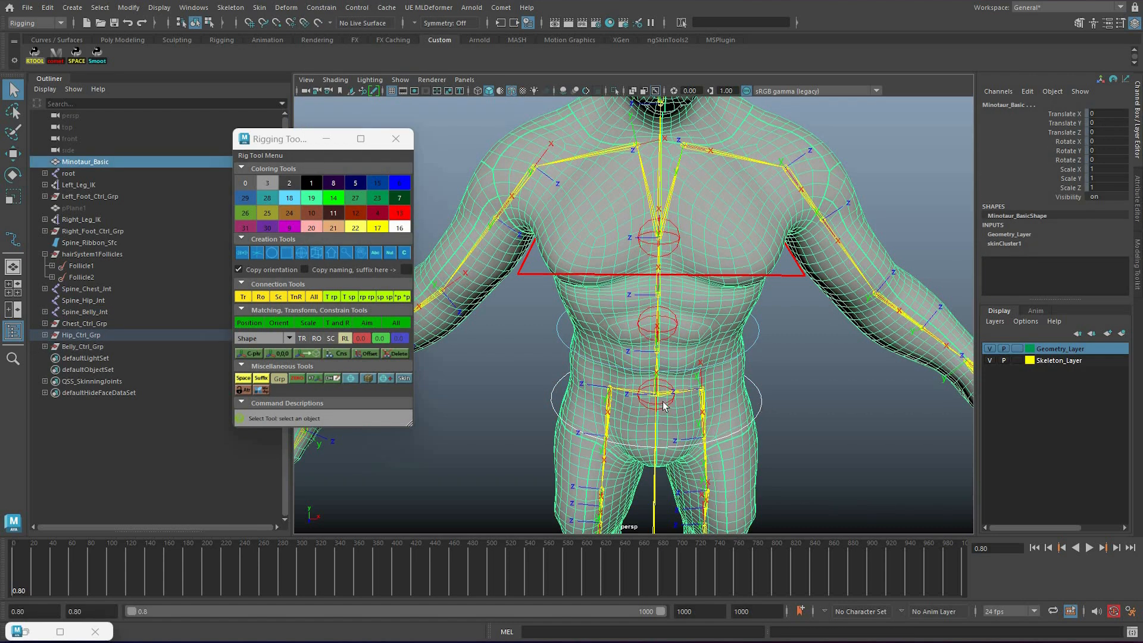
pyautogui.click(719, 375)
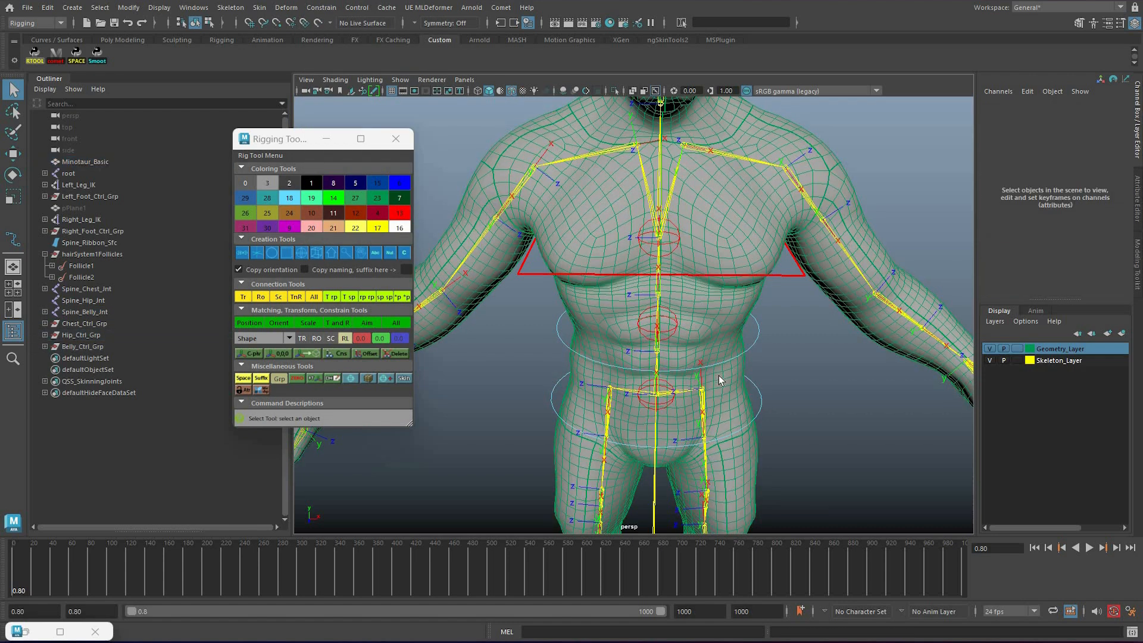
pyautogui.click(758, 397)
pyautogui.click(759, 404)
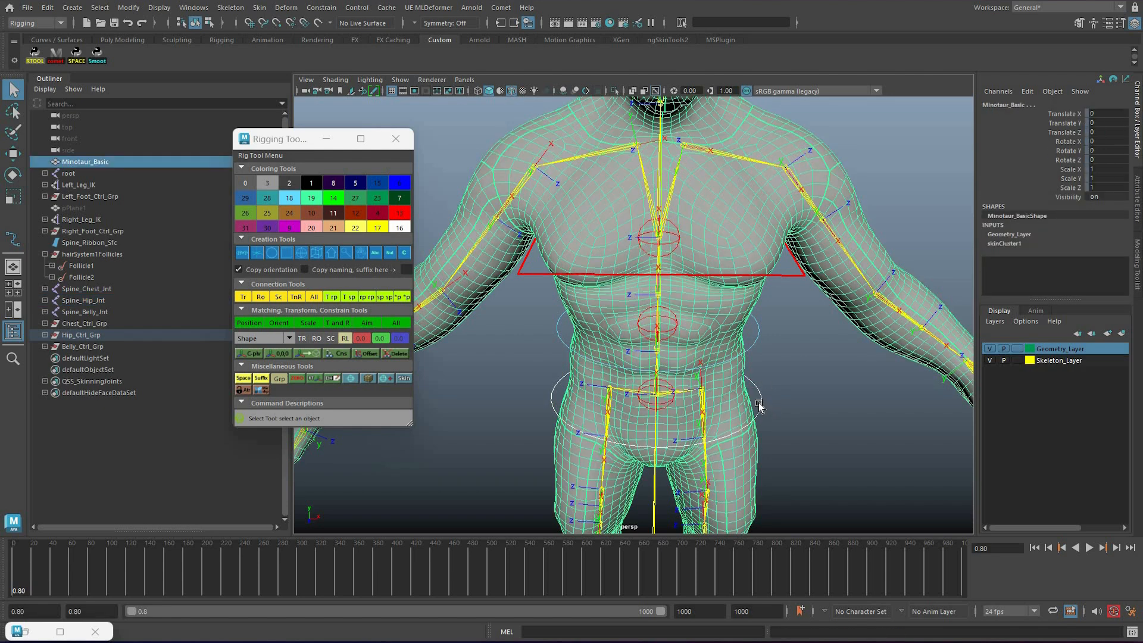
pyautogui.keyDown('alt'); pyautogui.moveTo(779, 400); pyautogui.dragTo(768, 369); pyautogui.keyUp('alt')
pyautogui.press('e')
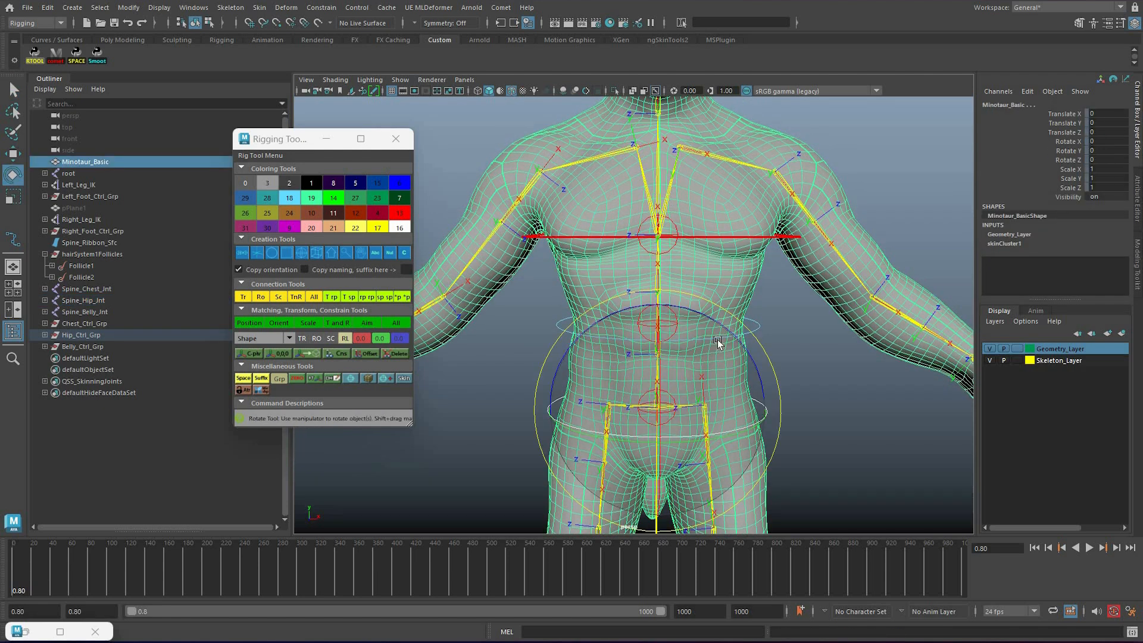
pyautogui.click(720, 314)
pyautogui.moveTo(721, 314); pyautogui.dragTo(644, 317)
pyautogui.hotkey('ctrl', 'z')
# Test the belly and chest controls by moving them, and undo the moves
pyautogui.press('q')
pyautogui.click(736, 318)
pyautogui.press('w')
pyautogui.moveTo(763, 250); pyautogui.dragTo(602, 224, button='middle')
pyautogui.hotkey('ctrl', 'z')
pyautogui.press('q')
pyautogui.moveTo(684, 258); pyautogui.dragTo(688, 236)
pyautogui.moveTo(618, 226); pyautogui.dragTo(656, 271, button='middle')
pyautogui.hotkey('ctrl', 'z')
pyautogui.hotkey('ctrl', 'z')
pyautogui.hotkey('ctrl', 'z')
pyautogui.moveTo(719, 346)
pyautogui.keyDown('shift'); pyautogui.mouseDown(button='middle')
pyautogui.moveTo(721, 361)
pyautogui.moveTo(751, 322)
pyautogui.moveTo(729, 364)
pyautogui.mouseUp(button='middle'); pyautogui.keyUp('shift')
pyautogui.hotkey('ctrl', 'z')
pyautogui.press('q')
# Duplicate Chest_Ctrl_Grp together with its square control
pyautogui.keyDown('alt'); pyautogui.moveTo(726, 335); pyautogui.dragTo(724, 345); pyautogui.keyUp('alt')
pyautogui.keyDown('alt'); pyautogui.moveTo(723, 345); pyautogui.dragTo(680, 325, button='right'); pyautogui.keyUp('alt')
pyautogui.keyDown('alt'); pyautogui.moveTo(680, 324); pyautogui.dragTo(677, 329); pyautogui.keyUp('alt')
pyautogui.click(676, 329)
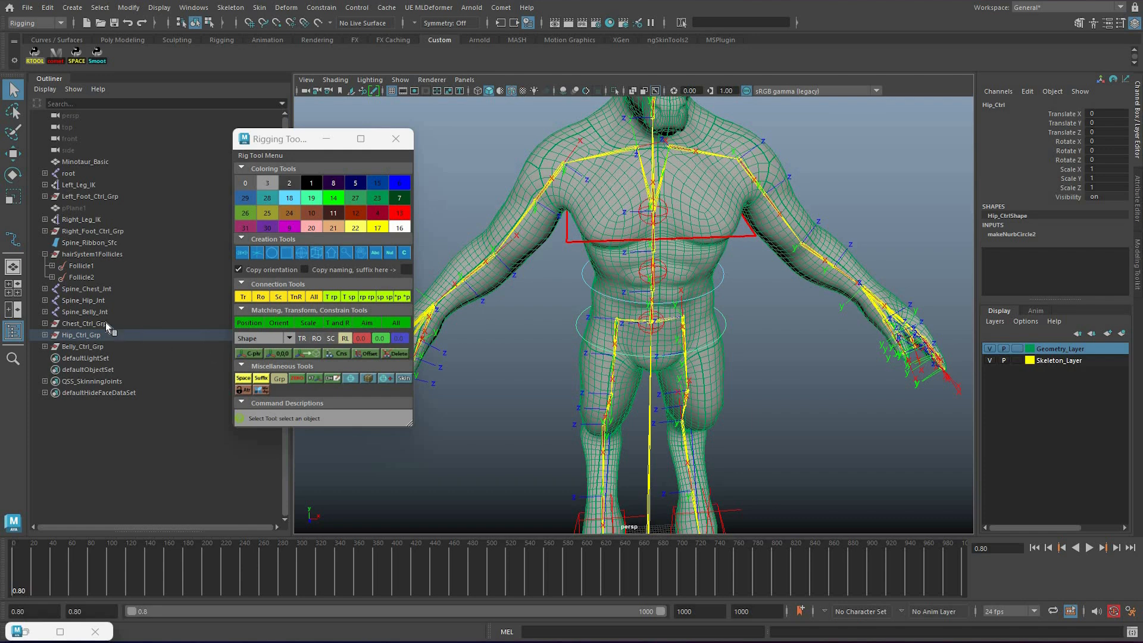
pyautogui.click(701, 238)
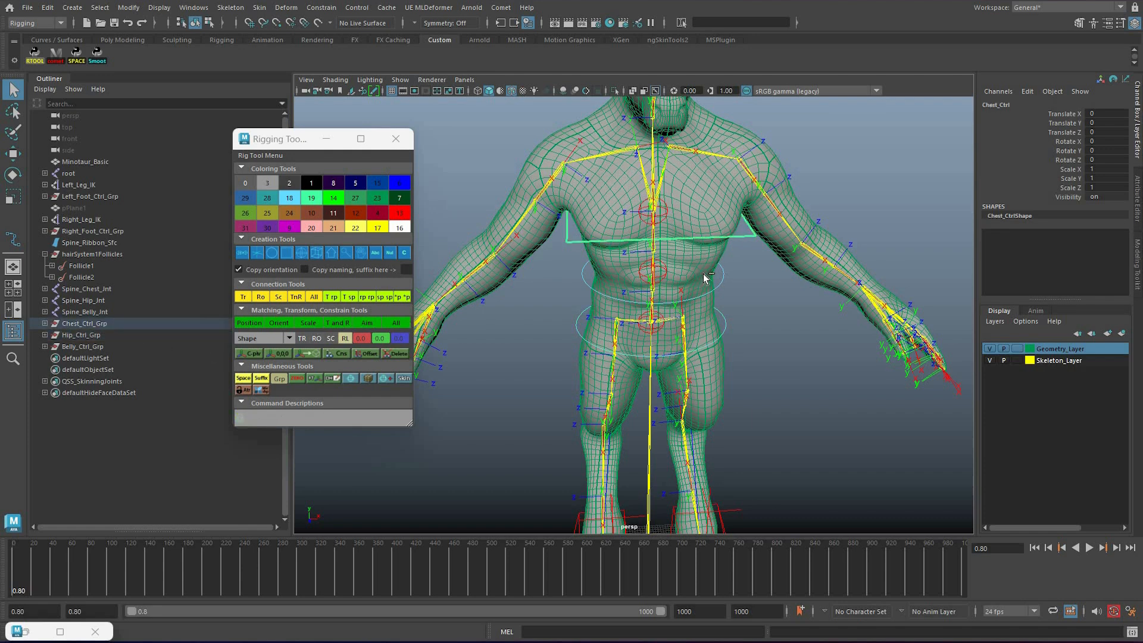
pyautogui.click(85, 323)
pyautogui.keyDown('alt'); pyautogui.moveTo(724, 274); pyautogui.dragTo(676, 274); pyautogui.keyUp('alt')
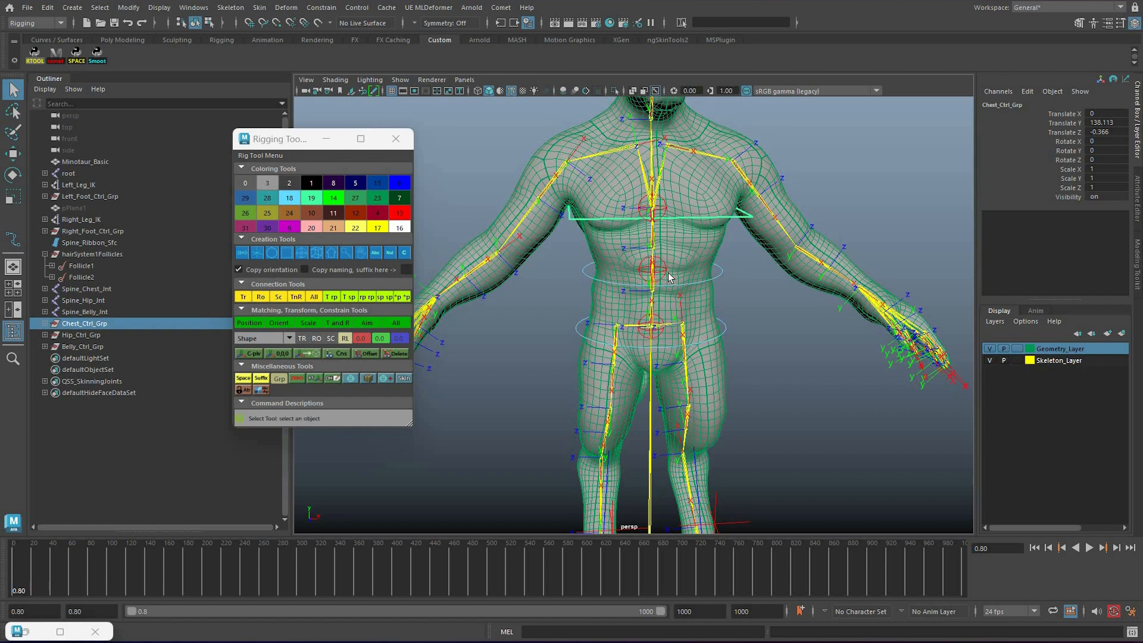
pyautogui.hotkey('ctrl', 'd')
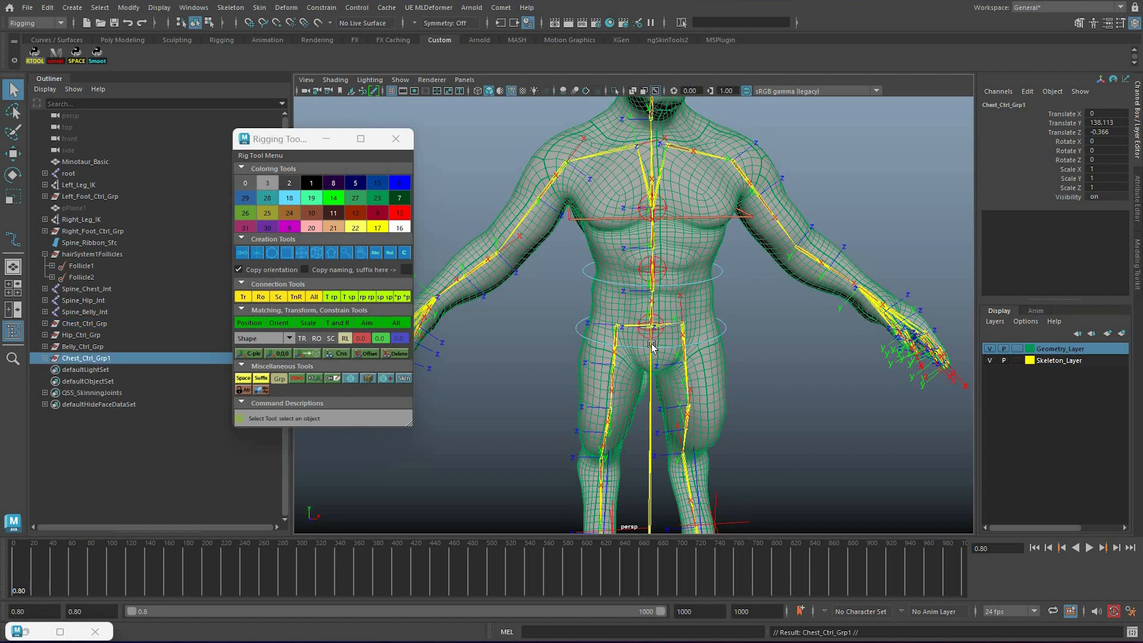
# Move the duplicated chest control group down and snap it to the hip joint
pyautogui.moveTo(663, 337); pyautogui.dragTo(668, 325, button='middle')
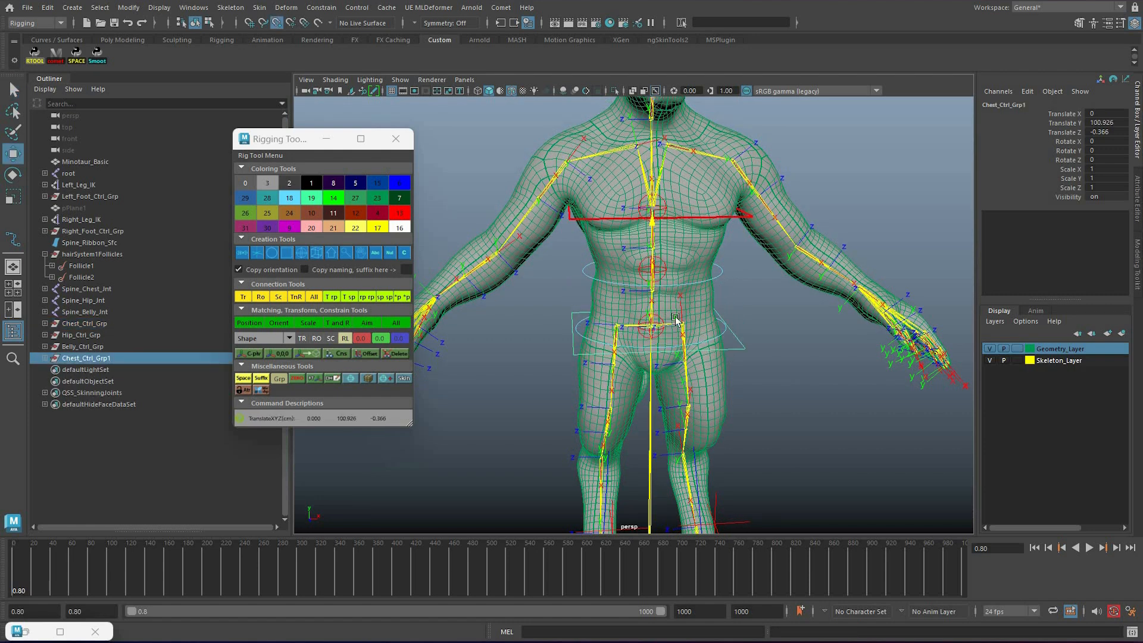
pyautogui.keyDown('alt'); pyautogui.moveTo(648, 300); pyautogui.dragTo(684, 304); pyautogui.keyUp('alt')
pyautogui.keyDown('alt'); pyautogui.moveTo(685, 304); pyautogui.dragTo(747, 325, button='right'); pyautogui.keyUp('alt')
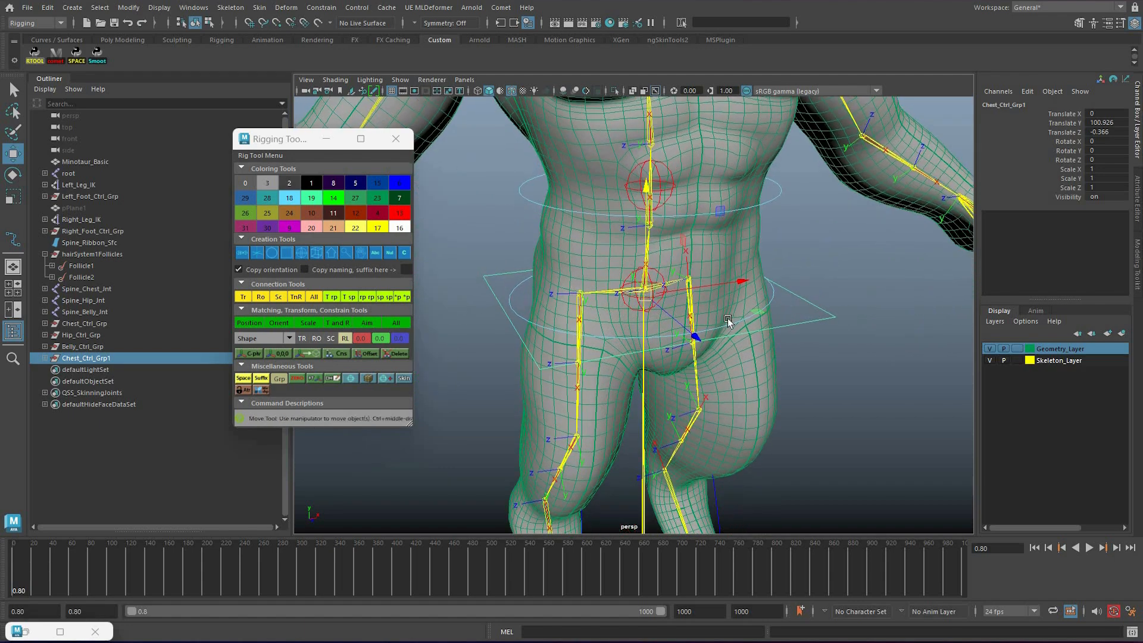
pyautogui.keyDown('alt'); pyautogui.moveTo(747, 325); pyautogui.dragTo(761, 326); pyautogui.keyUp('alt')
pyautogui.moveTo(761, 326); pyautogui.dragTo(743, 312, button='middle')
pyautogui.scroll(-4, 727, 311)
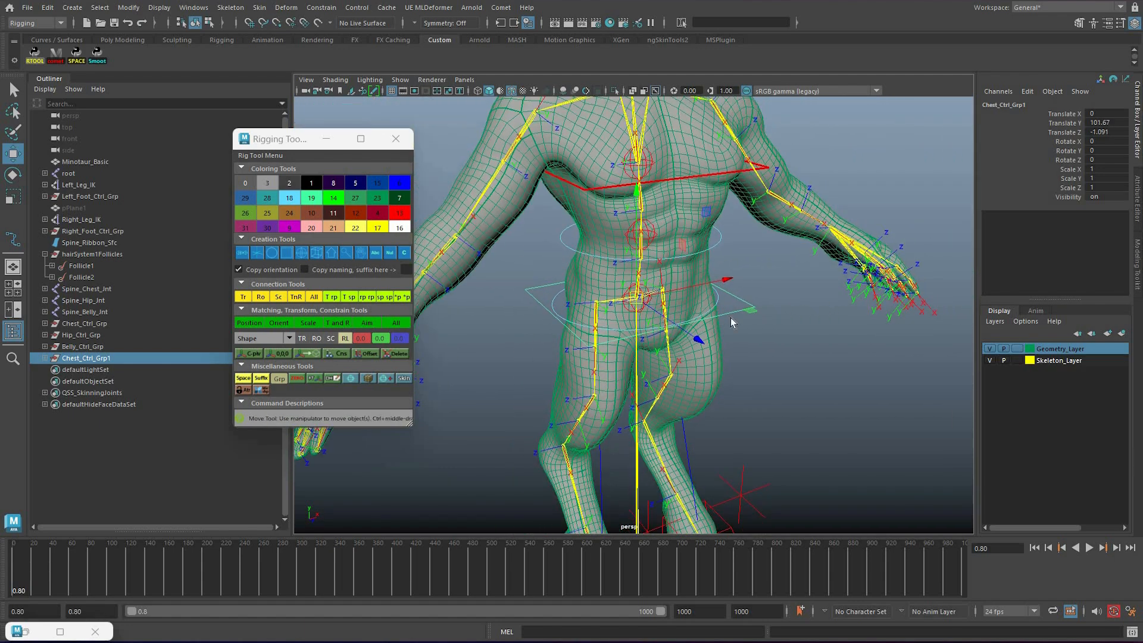
# Replace "Chest" with "COG" in the names of the duplicated Chest_Ctrl_Grp1 and its child control using the Comet rename tool
pyautogui.click(471, 331)
pyautogui.click(73, 360)
pyautogui.press('f')
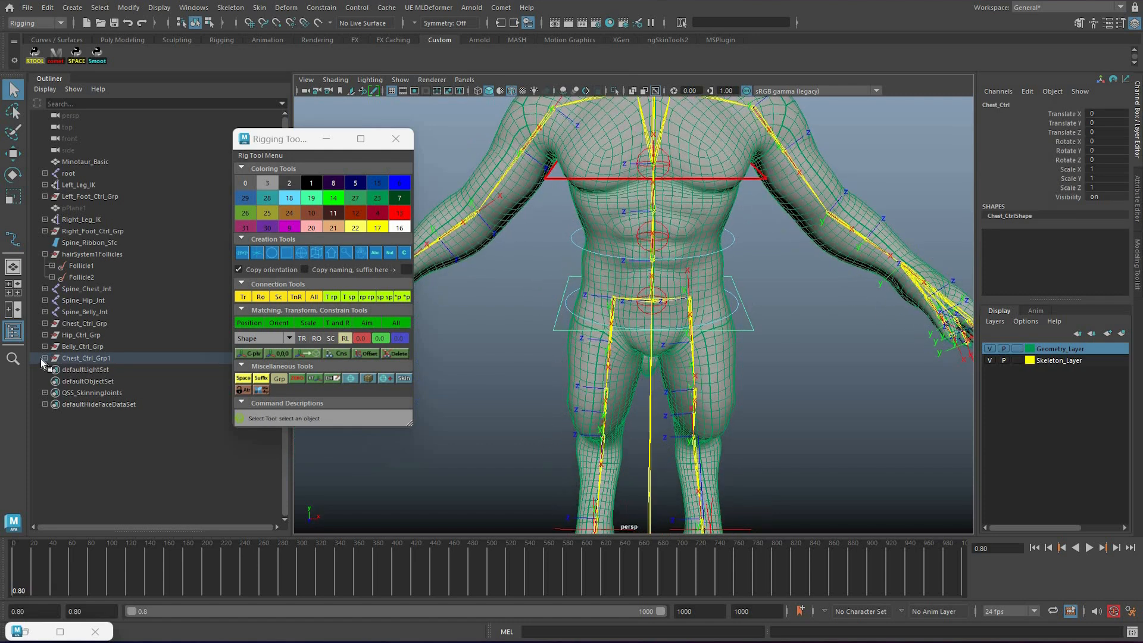
pyautogui.press('f')
pyautogui.press('Up')
pyautogui.hotkey('shift', 'Down')
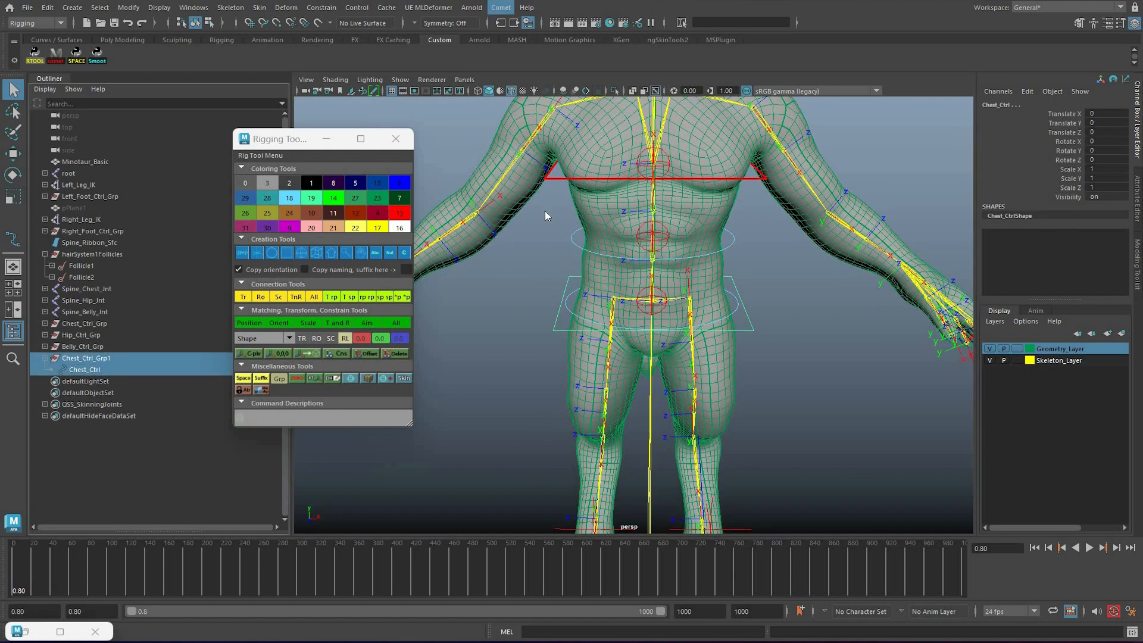
pyautogui.press('Down')
pyautogui.press('Right')
pyautogui.press('Return')
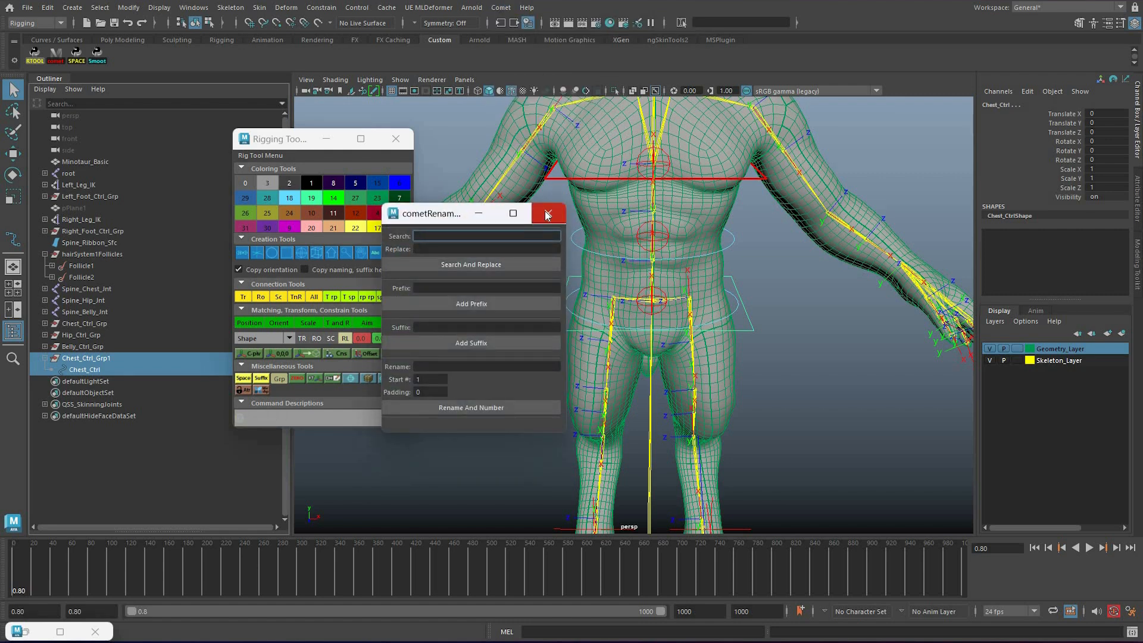
pyautogui.press('Tab')
pyautogui.press('capslock')
pyautogui.write('COG')
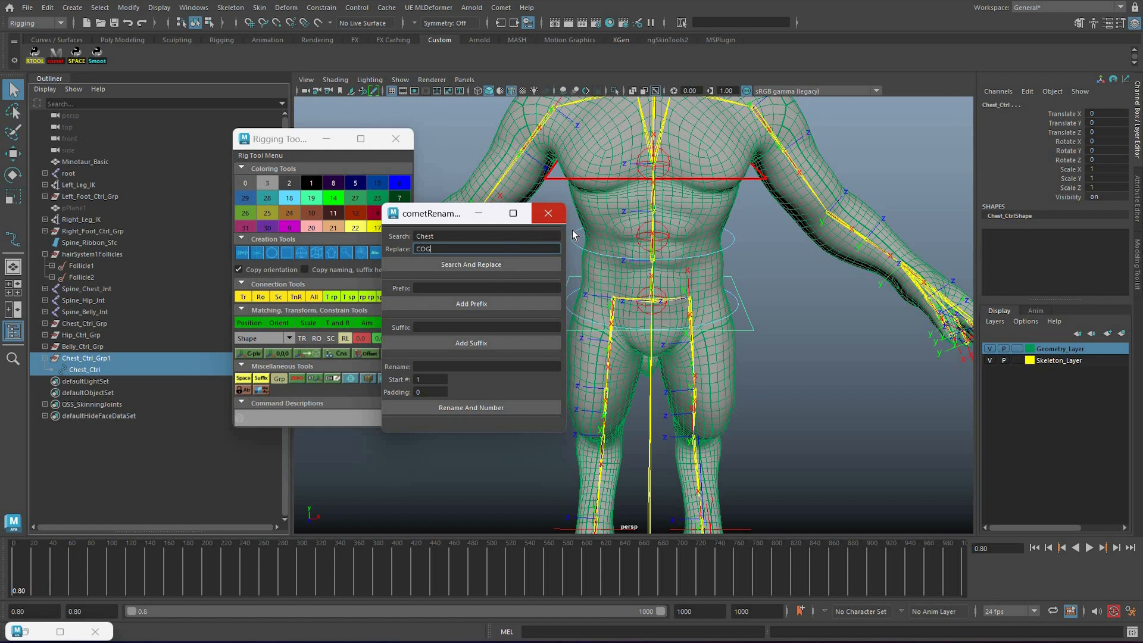
pyautogui.click(549, 213)
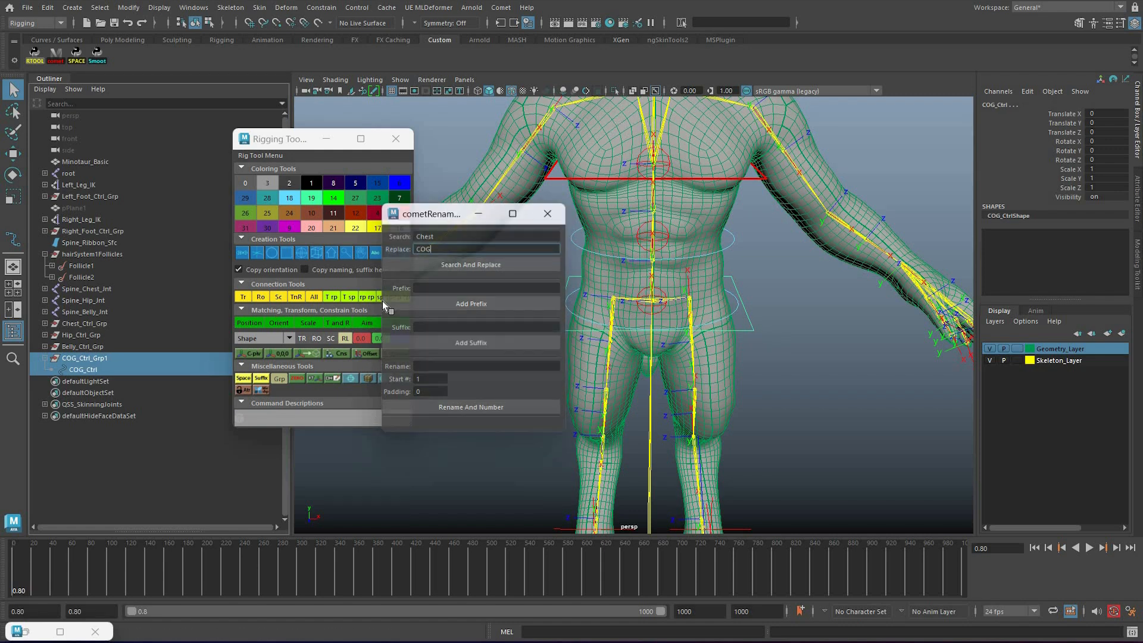
# Color COG_Ctrl yellow with color 17
pyautogui.click(378, 227)
pyautogui.click(739, 345)
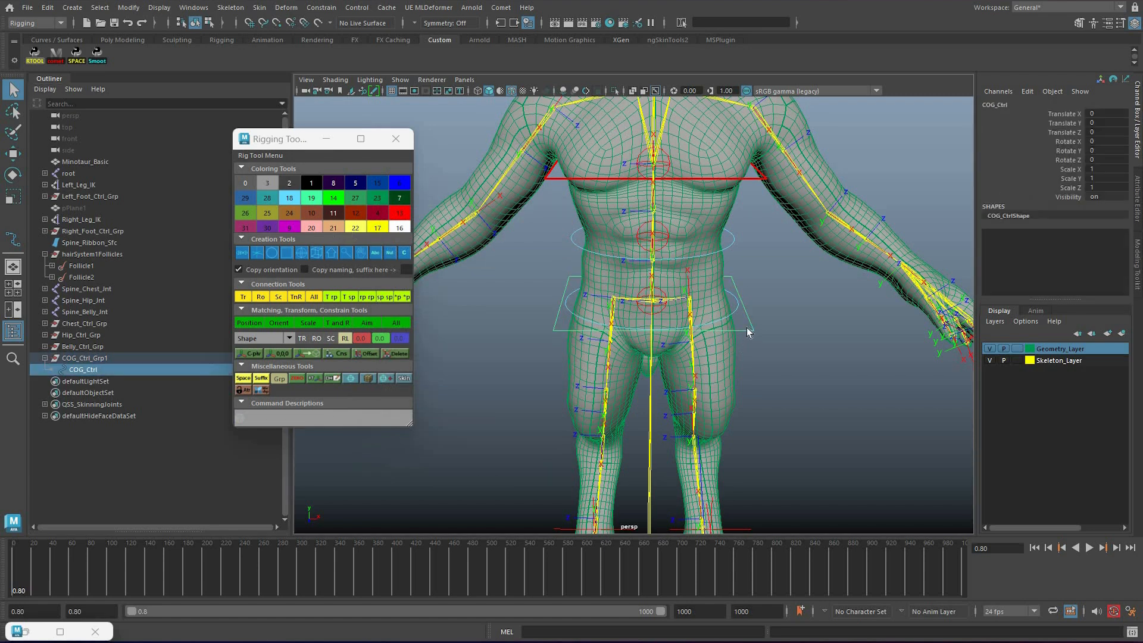
pyautogui.click(745, 324)
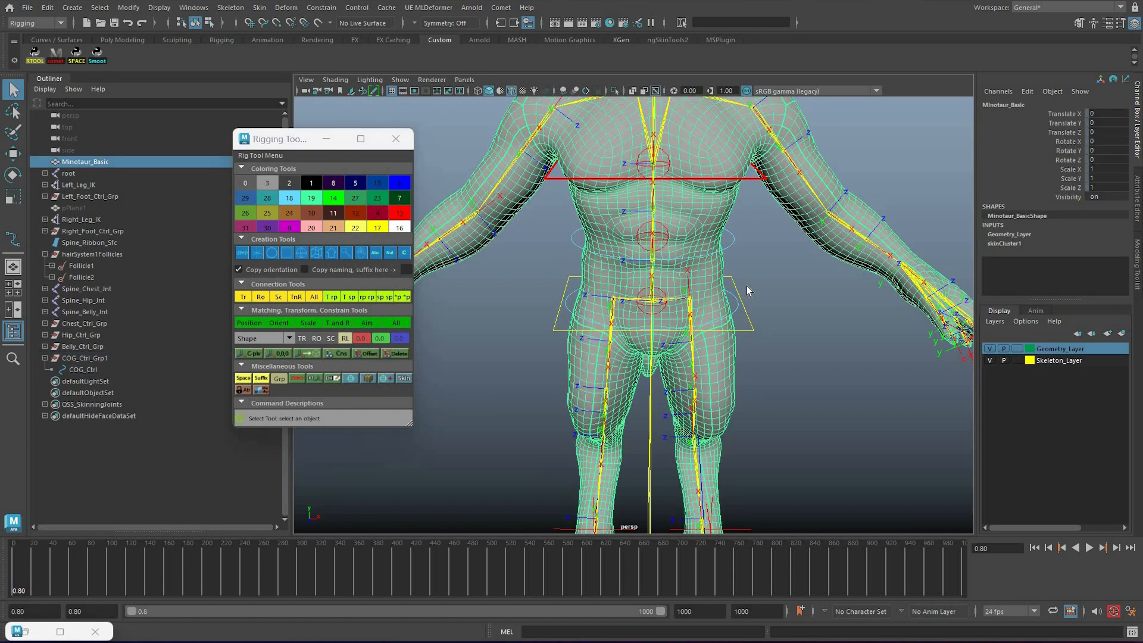
# Scale up all control points of COG_Ctrl so the square extends well beyond the hips, and return to object selection
pyautogui.click(745, 293)
pyautogui.press('F8')
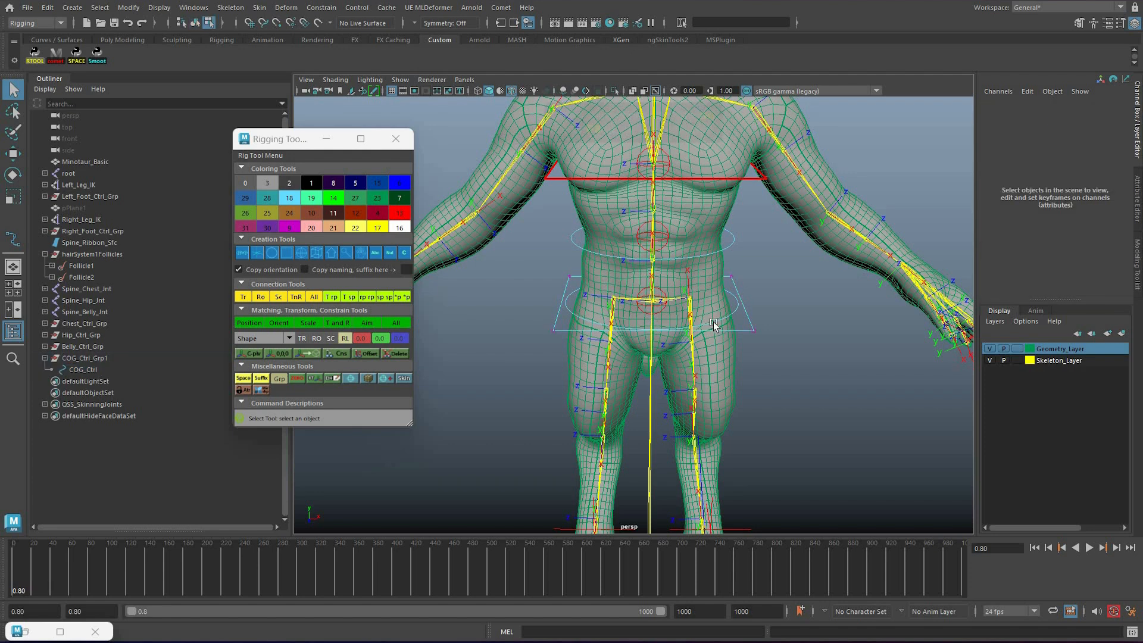
pyautogui.moveTo(541, 255); pyautogui.dragTo(815, 349)
pyautogui.press('r')
pyautogui.moveTo(816, 349)
pyautogui.mouseDown(button='middle')
pyautogui.moveTo(855, 324)
pyautogui.moveTo(826, 365)
pyautogui.moveTo(817, 350)
pyautogui.mouseUp(button='middle')
pyautogui.press('q')
pyautogui.rightClick(816, 347)
pyautogui.moveTo(815, 347); pyautogui.dragTo(874, 329, button='right')
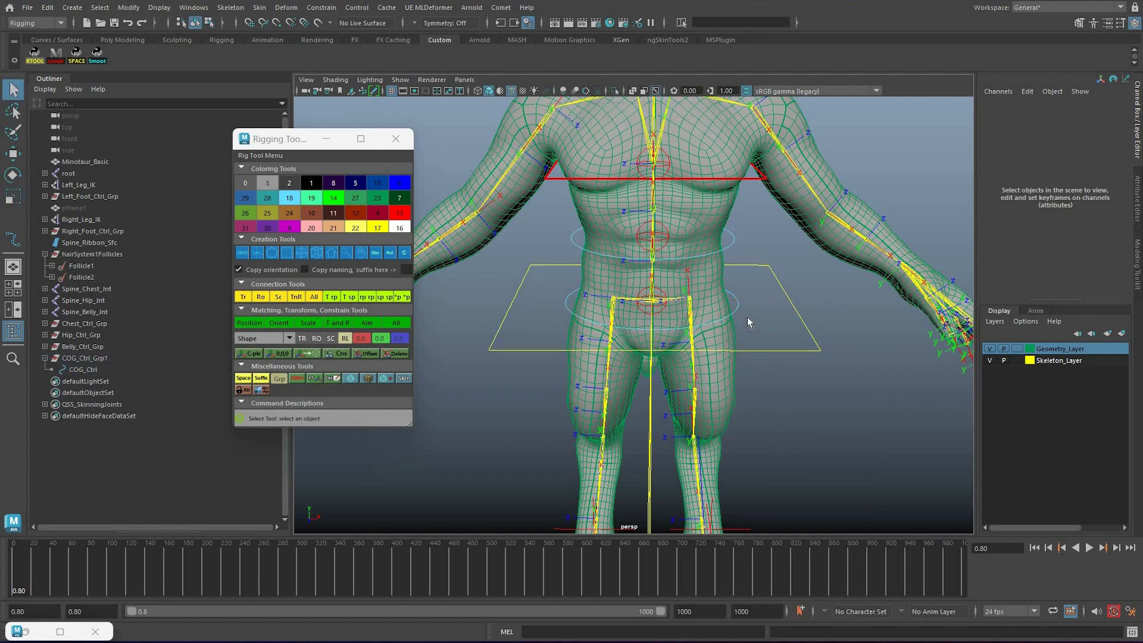
pyautogui.scroll(-3, 749, 346)
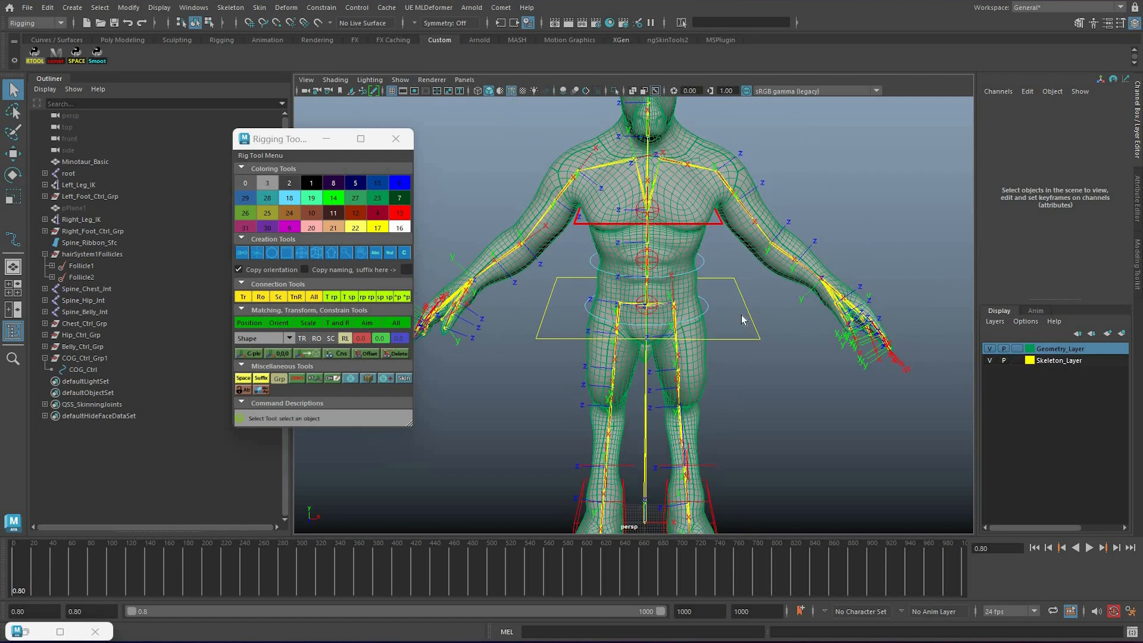
pyautogui.scroll(-1, 741, 314)
pyautogui.keyDown('alt'); pyautogui.moveTo(741, 315); pyautogui.dragTo(760, 284); pyautogui.keyUp('alt')
pyautogui.scroll(1, 760, 285)
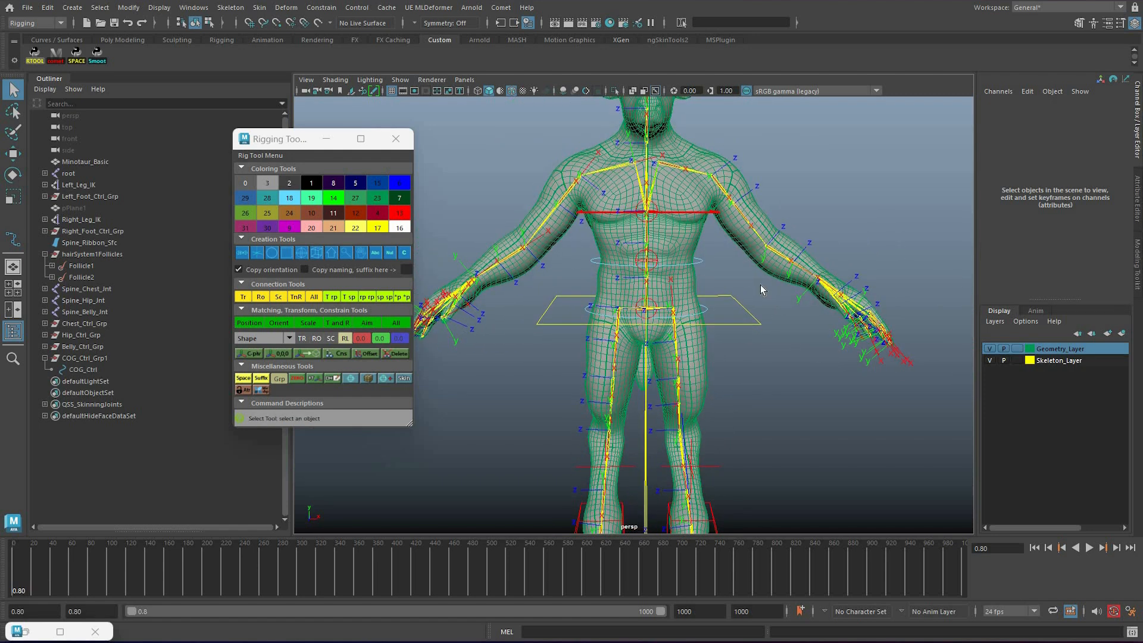
# Reselect COG_Ctrl, fine-tune the scale of its control points, and return to object selection
pyautogui.hotkey('ctrl', 'z')
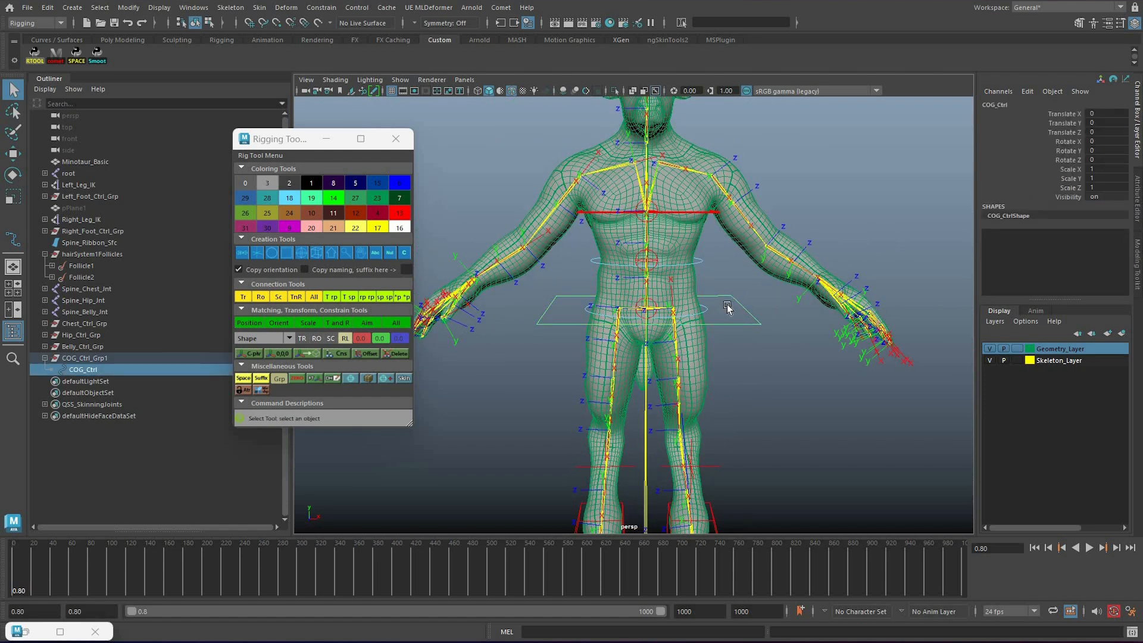
pyautogui.press('F8')
pyautogui.moveTo(765, 270); pyautogui.dragTo(509, 378)
pyautogui.press('r')
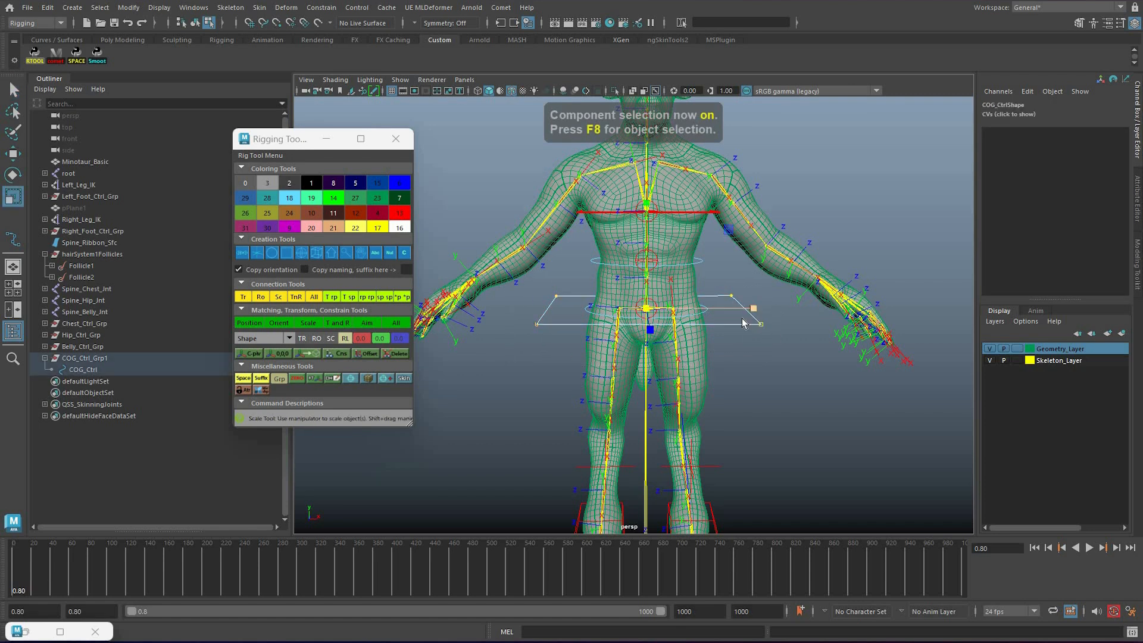
pyautogui.moveTo(742, 323); pyautogui.dragTo(800, 307, button='right')
pyautogui.click(924, 360)
# Set the line width of COG_Ctrl's curve shape to 3 and deselect the control
pyautogui.hotkey('ctrl', 'z')
pyautogui.hotkey('ctrl', 'a')
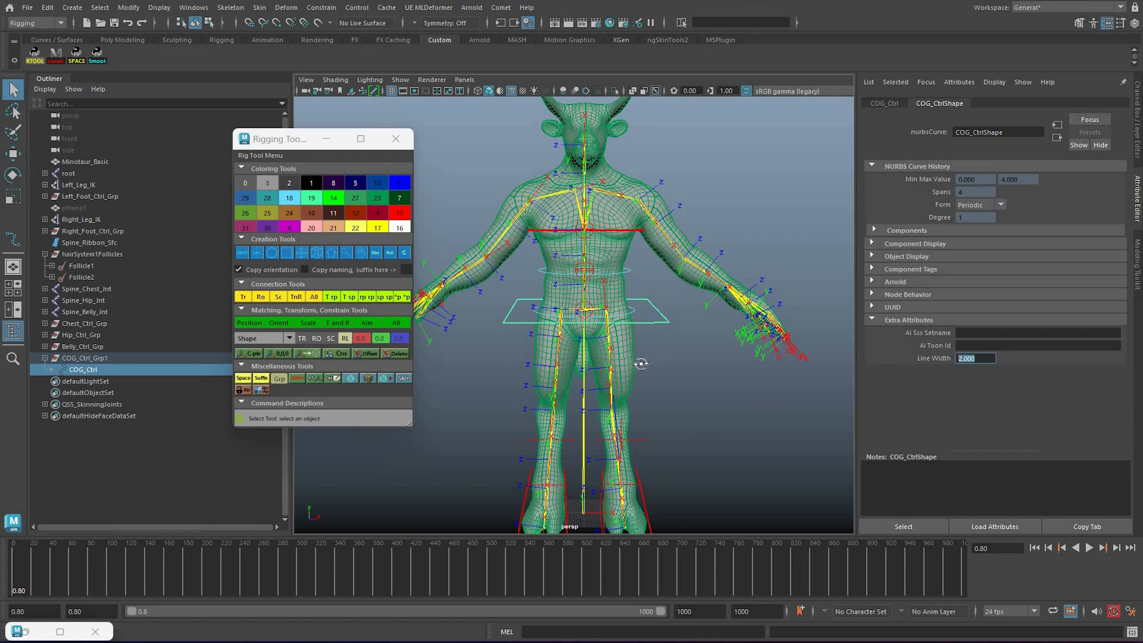
pyautogui.click(720, 456)
# Scale Hip_Ctrl's control points up slightly to widen the hip circle, and return to object selection
pyautogui.scroll(6, 650, 365)
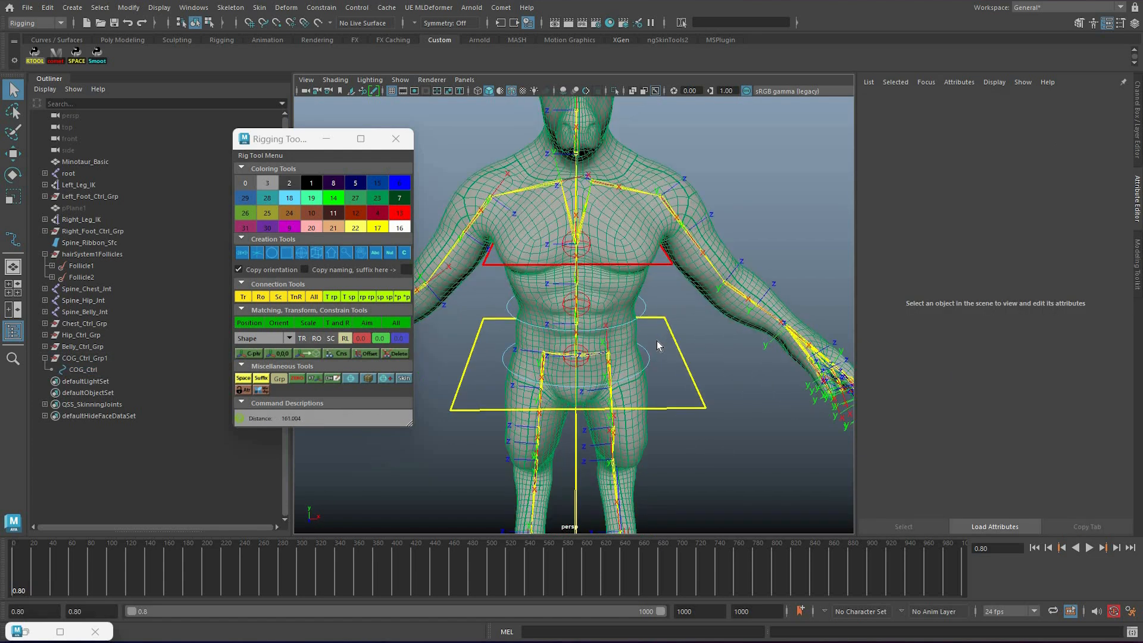
pyautogui.scroll(1, 656, 340)
pyautogui.click(530, 385)
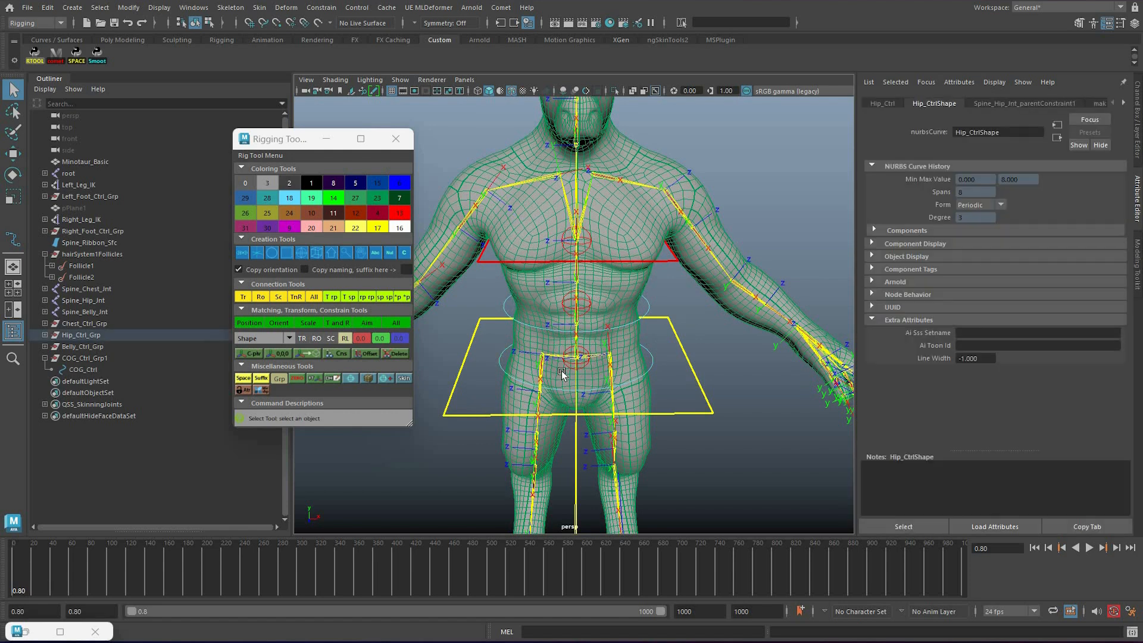
pyautogui.press('F8')
pyautogui.moveTo(475, 317); pyautogui.dragTo(694, 411)
pyautogui.press('r')
pyautogui.moveTo(744, 408); pyautogui.dragTo(751, 408, button='middle')
pyautogui.moveTo(659, 367); pyautogui.dragTo(711, 330, button='right')
pyautogui.scroll(-5, 691, 369)
pyautogui.scroll(3, 691, 370)
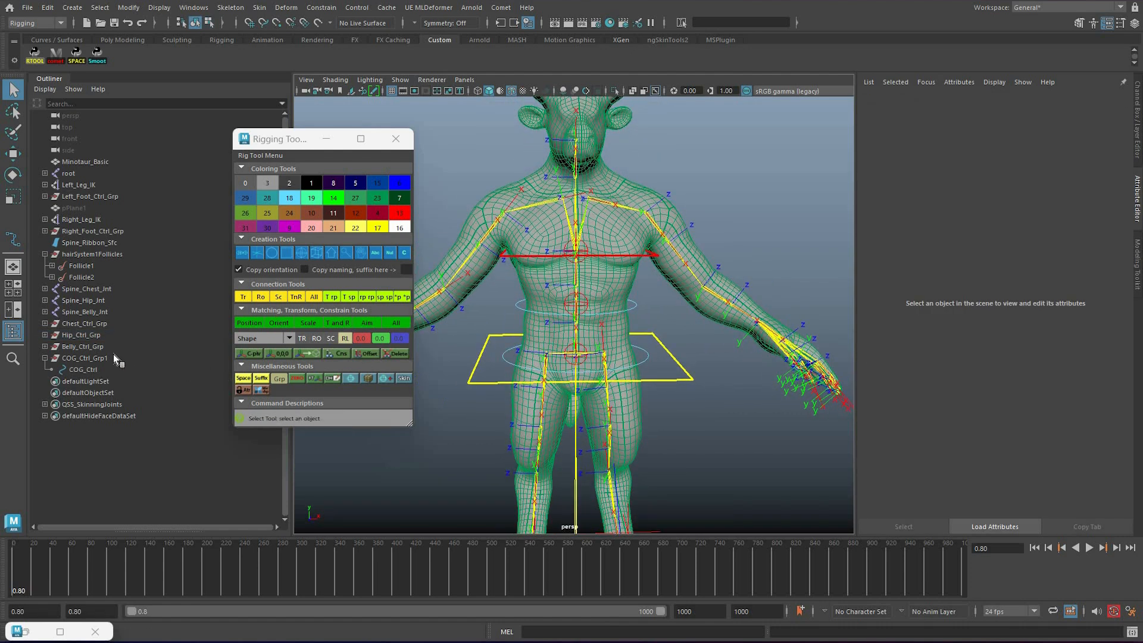
# Parent Belly_Ctrl_Grp, Hip_Ctrl_Grp and Chest_Ctrl_Grp under COG_Ctrl in the scene hierarchy
pyautogui.click(89, 370)
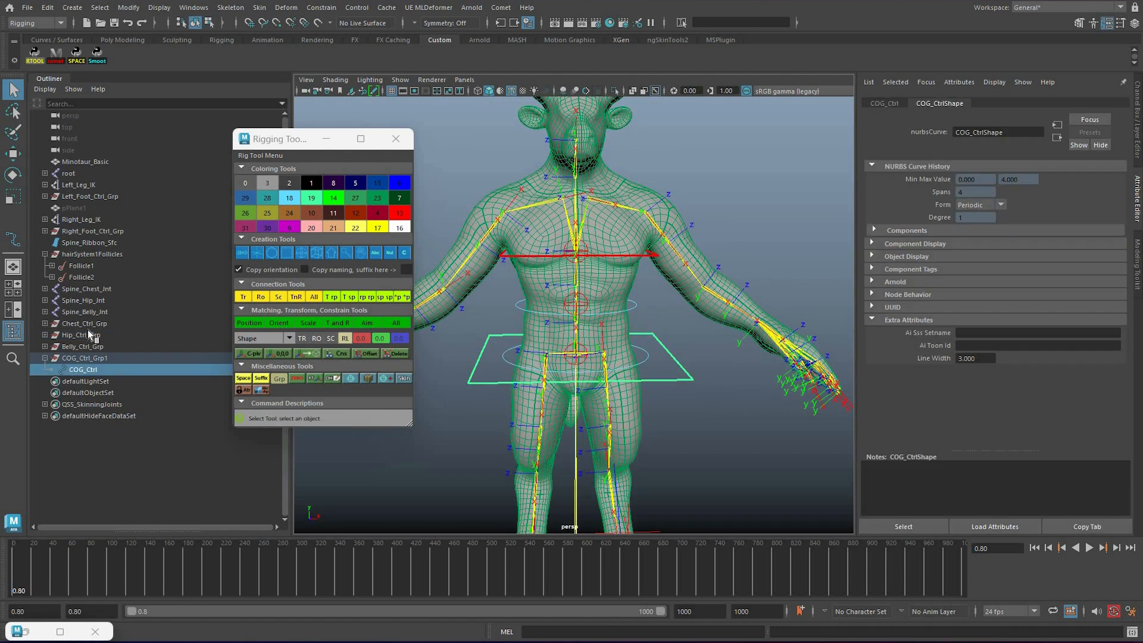
pyautogui.moveTo(85, 344); pyautogui.dragTo(86, 323)
pyautogui.moveTo(86, 325); pyautogui.dragTo(85, 370, button='middle')
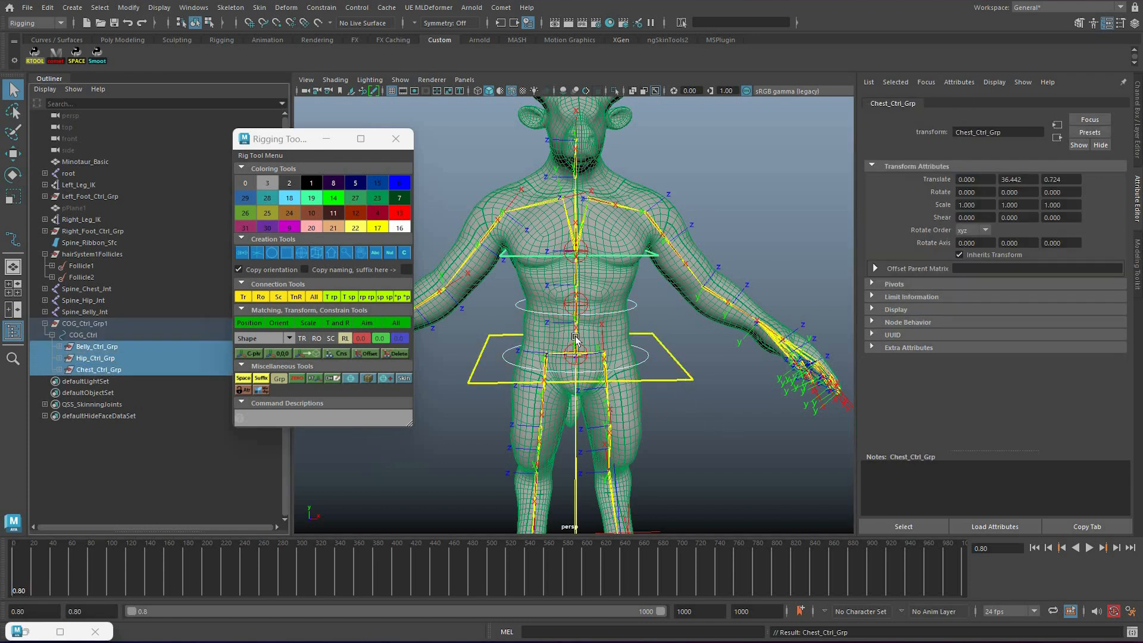
# Test COG_Ctrl by moving it downward from the hips, undo the move, and return to object selection
pyautogui.click(589, 394)
pyautogui.click(591, 382)
pyautogui.press('w')
pyautogui.scroll(-4, 577, 359)
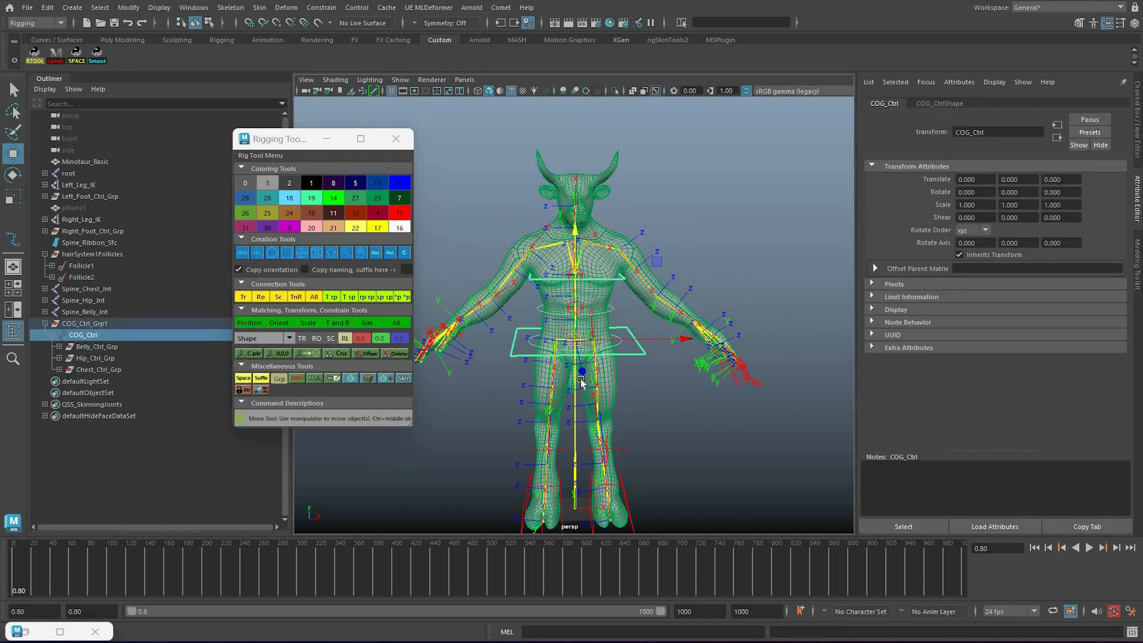
pyautogui.moveTo(577, 341); pyautogui.dragTo(590, 410)
pyautogui.moveTo(673, 390); pyautogui.dragTo(655, 354)
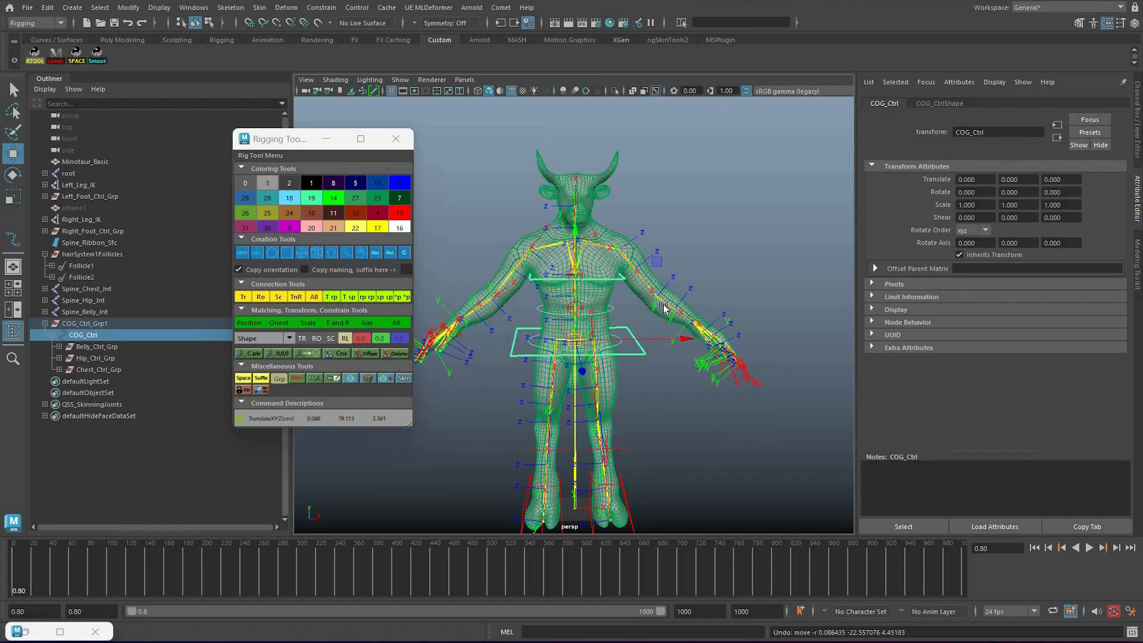
pyautogui.press('q')
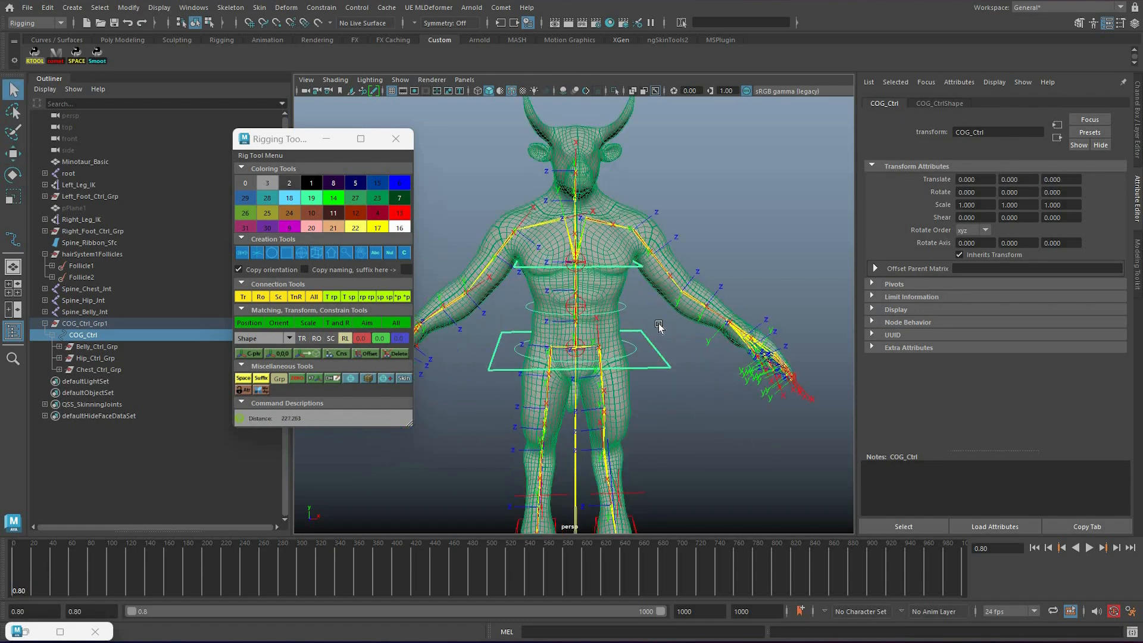
# Test Hip_Ctrl by rotating it about 21 degrees around Z, undo the rotation, and return to object selection
pyautogui.scroll(3, 659, 327)
pyautogui.click(650, 350)
pyautogui.press('e')
pyautogui.moveTo(660, 291); pyautogui.dragTo(556, 205)
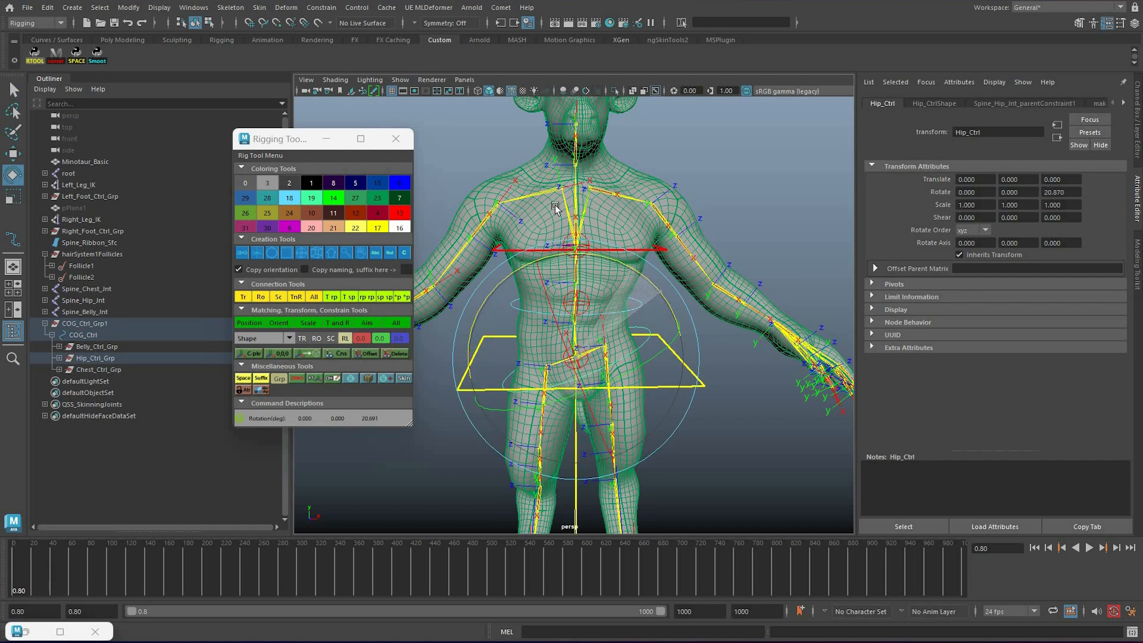
pyautogui.hotkey('ctrl', 'z')
pyautogui.press('q')
# Test the chest control by moving it sideways, undo the move, and return to object selection
pyautogui.click(633, 249)
pyautogui.press('w')
pyautogui.moveTo(577, 246); pyautogui.dragTo(543, 252)
pyautogui.hotkey('ctrl', 'z')
pyautogui.press('q')
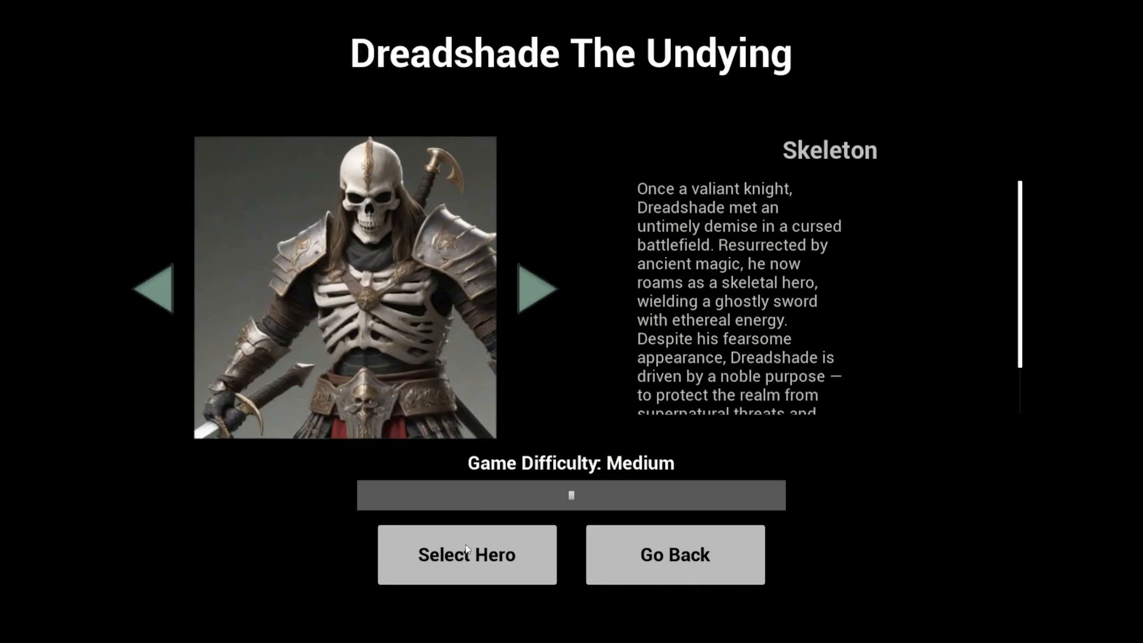
pyautogui.click(466, 551)
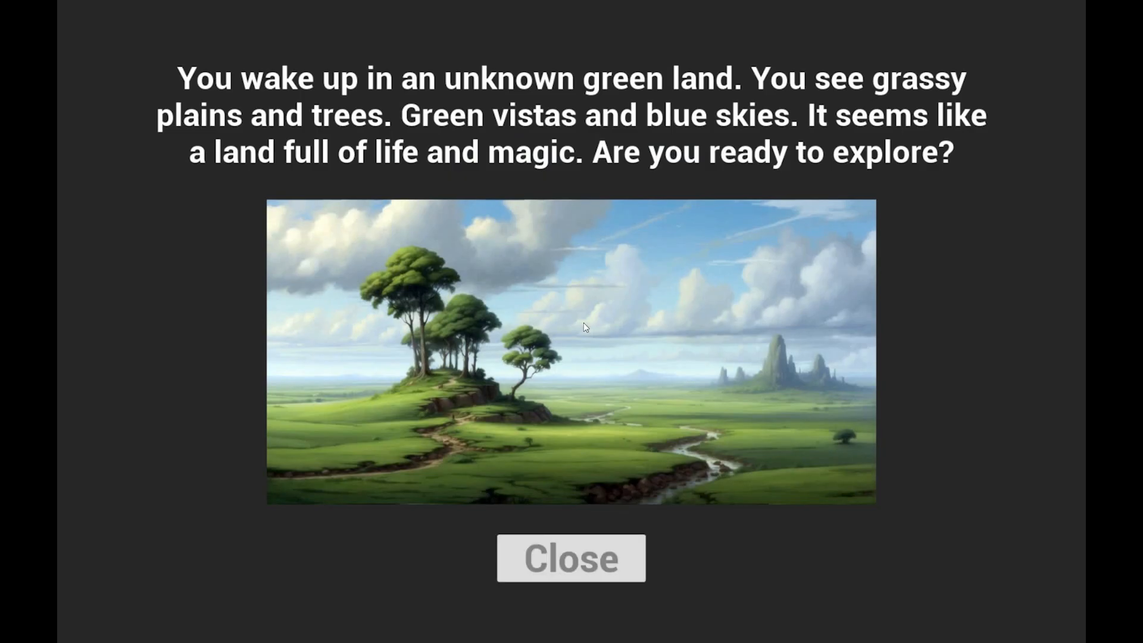
pyautogui.click(571, 556)
pyautogui.click(709, 420)
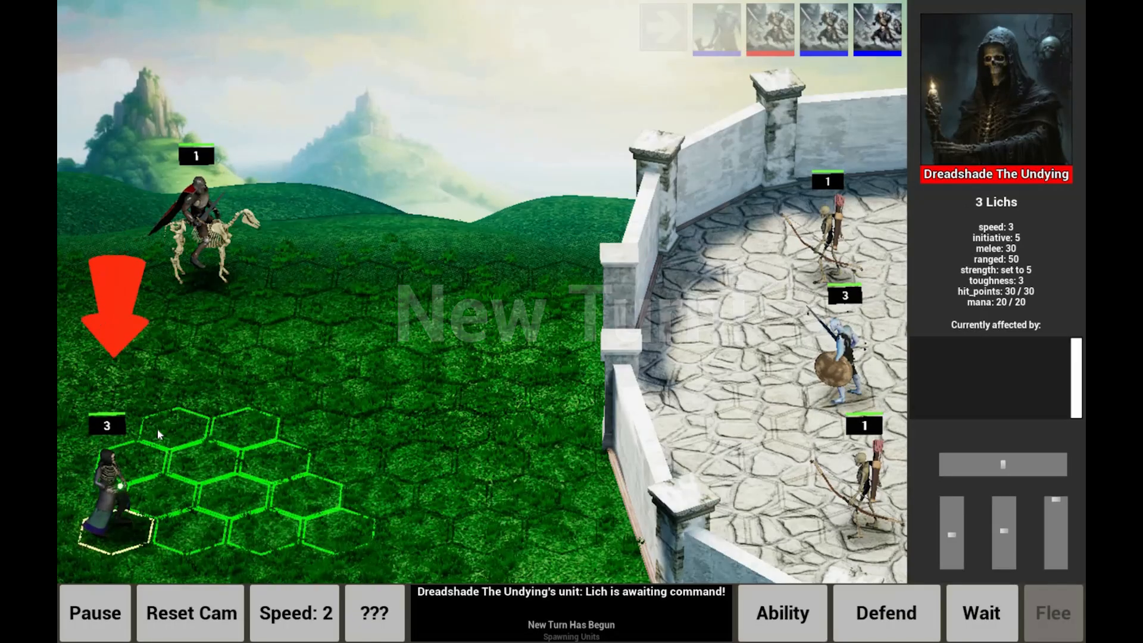
pyautogui.click(194, 427)
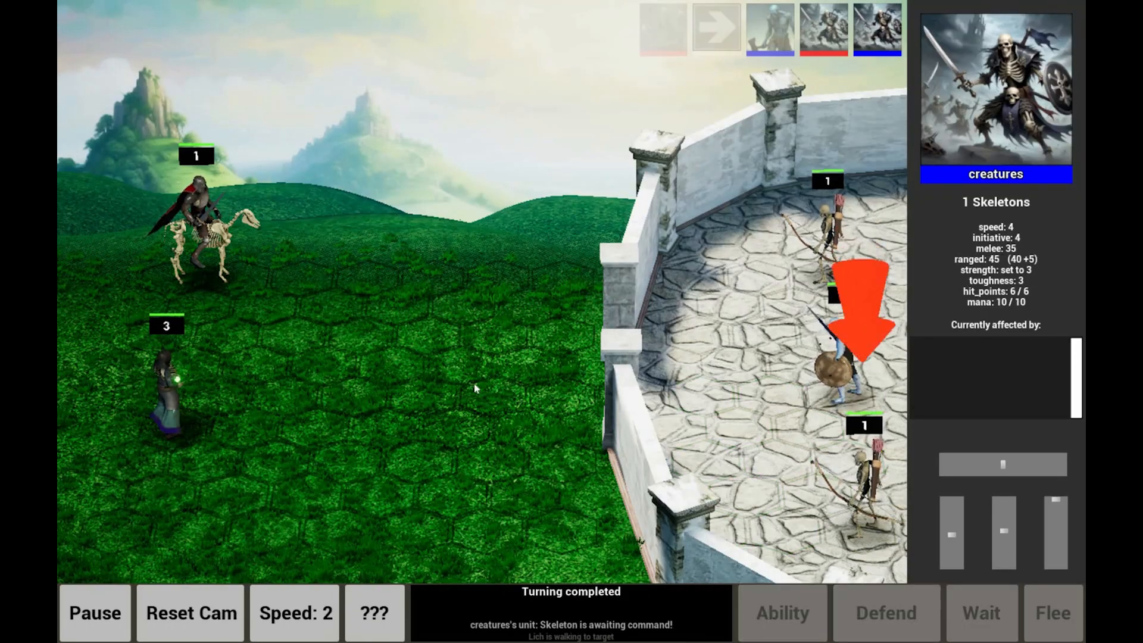
pyautogui.click(502, 285)
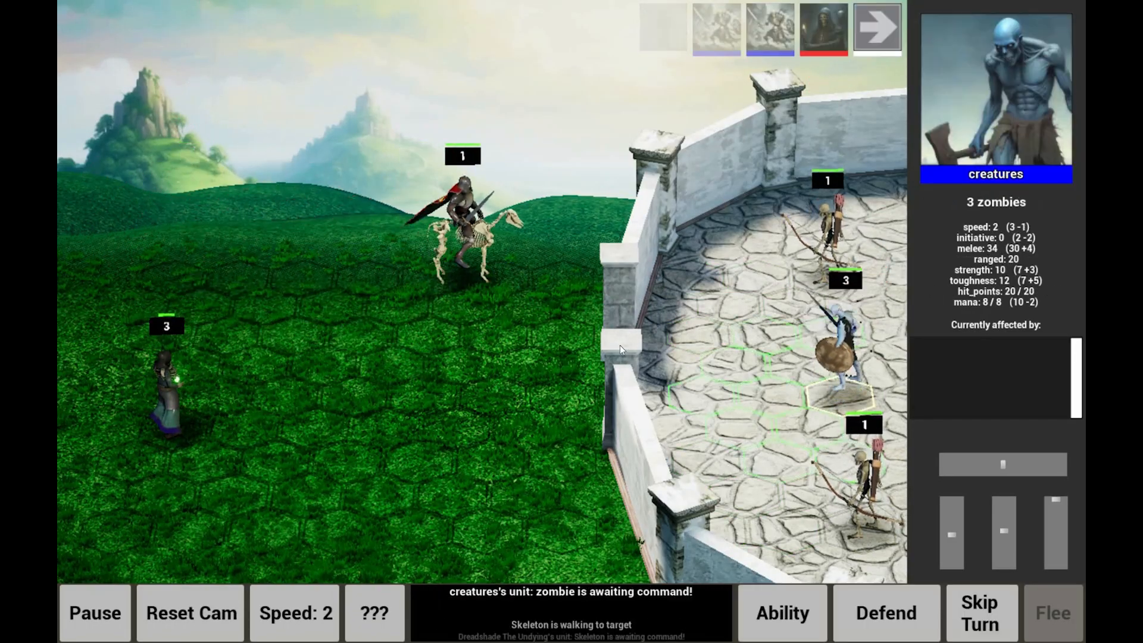
pyautogui.click(134, 459)
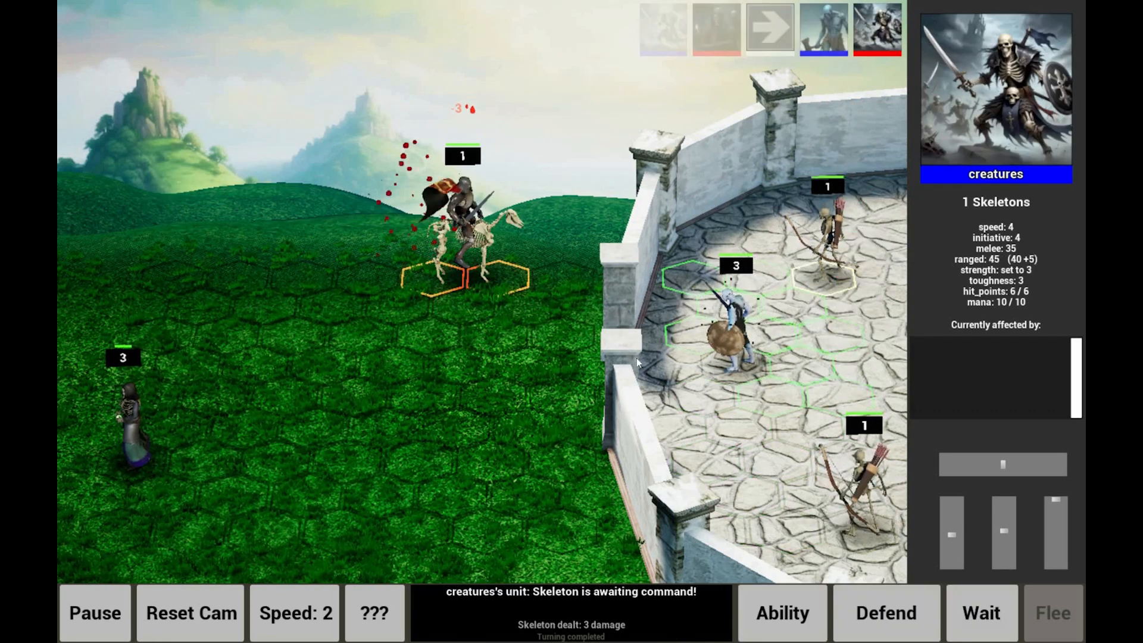
pyautogui.click(536, 378)
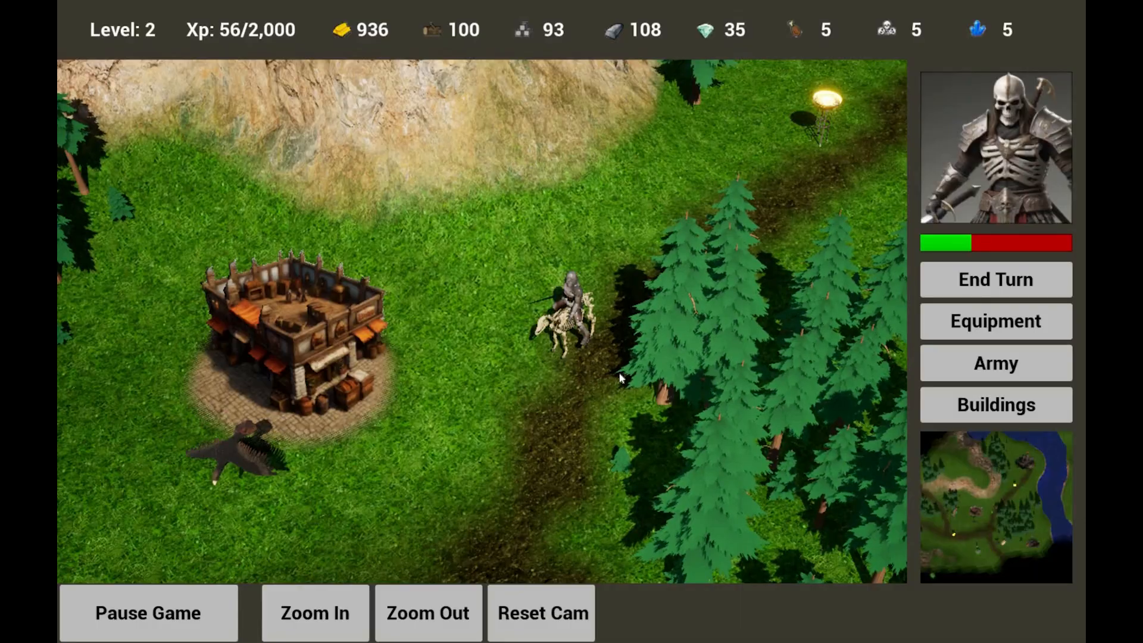
pyautogui.click(587, 452)
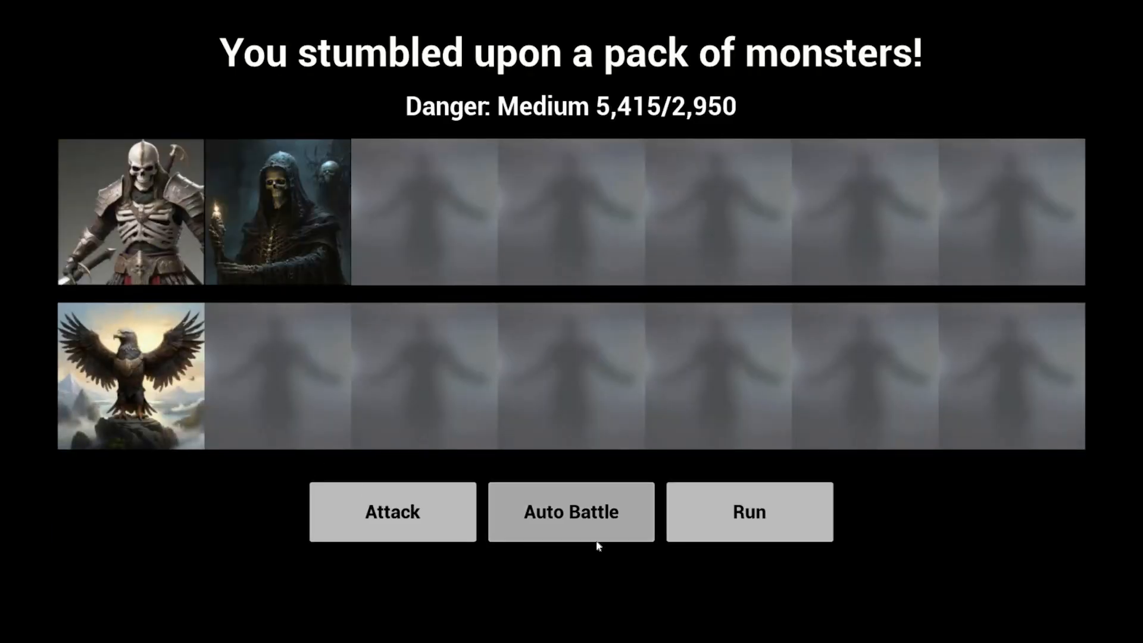
pyautogui.click(597, 537)
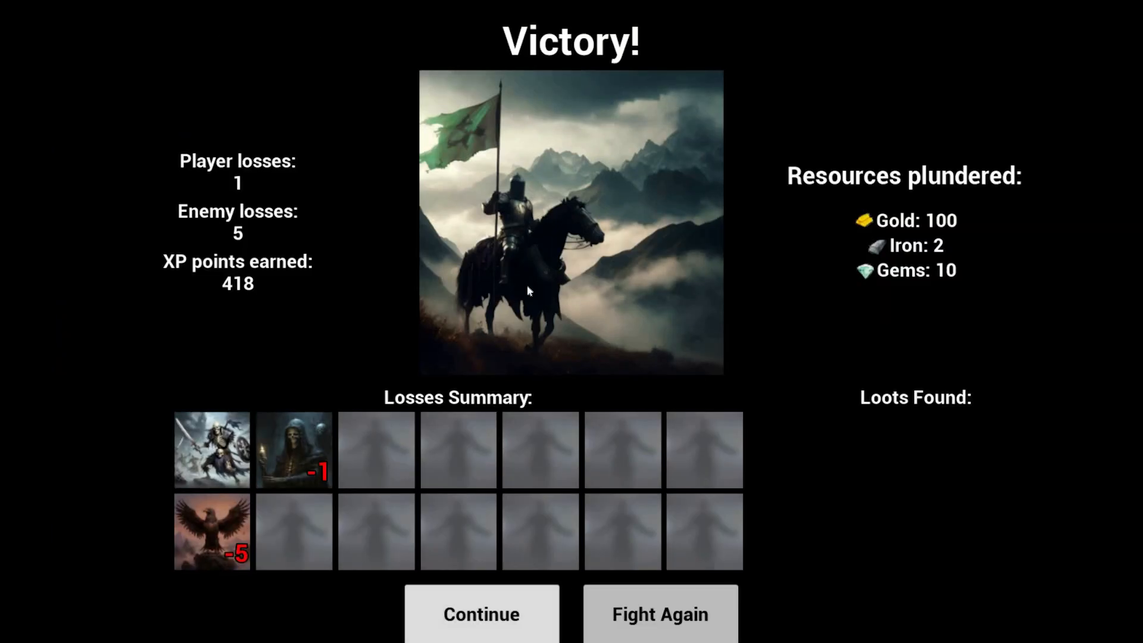
pyautogui.click(484, 608)
pyautogui.click(951, 260)
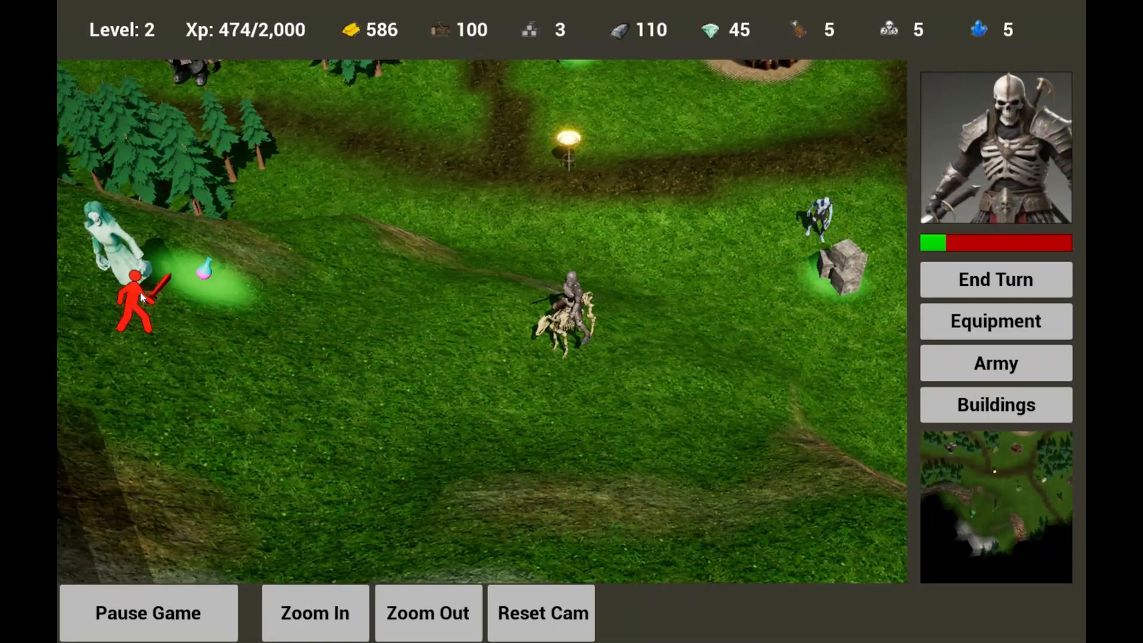
pyautogui.click(140, 291)
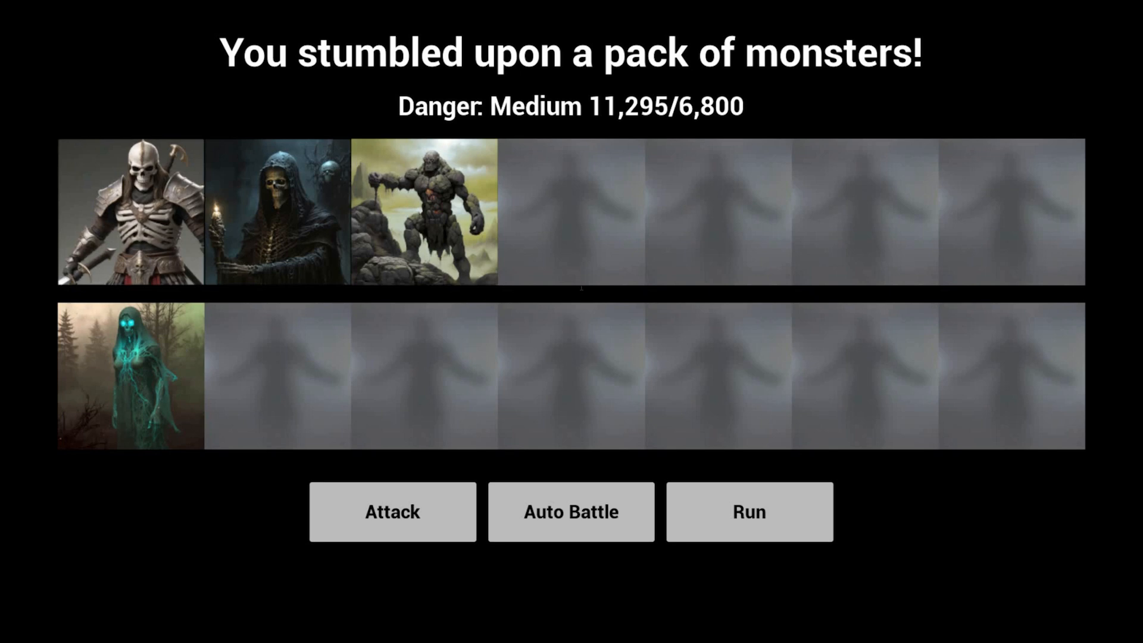
pyautogui.click(134, 374)
pyautogui.click(603, 501)
pyautogui.click(450, 512)
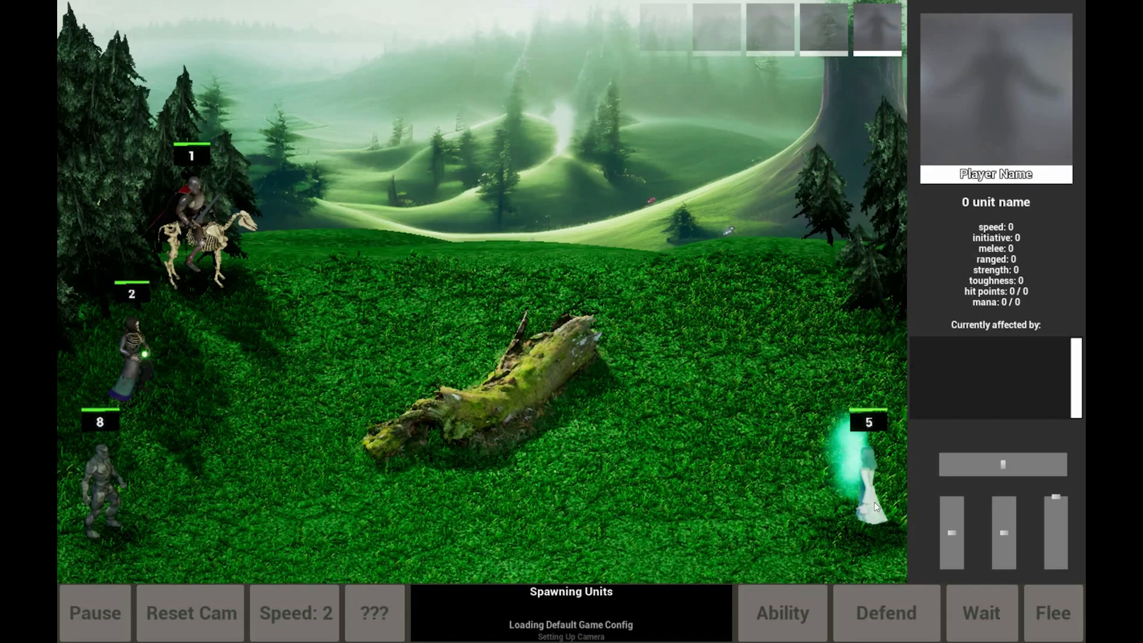